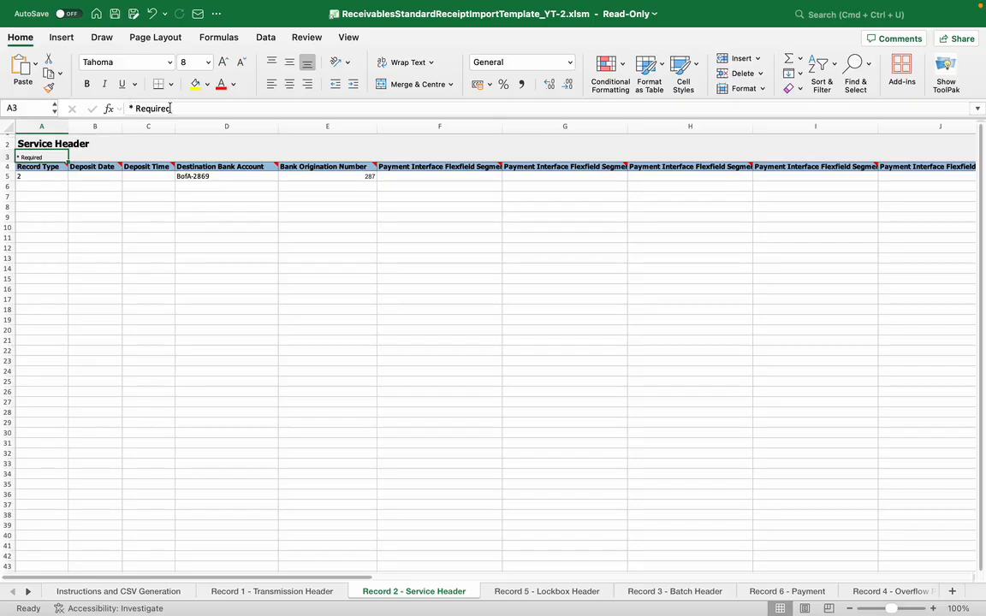
# Review the Service Header record and the lockbox number on the Lockbox Header sheet
pyautogui.click(47, 196)
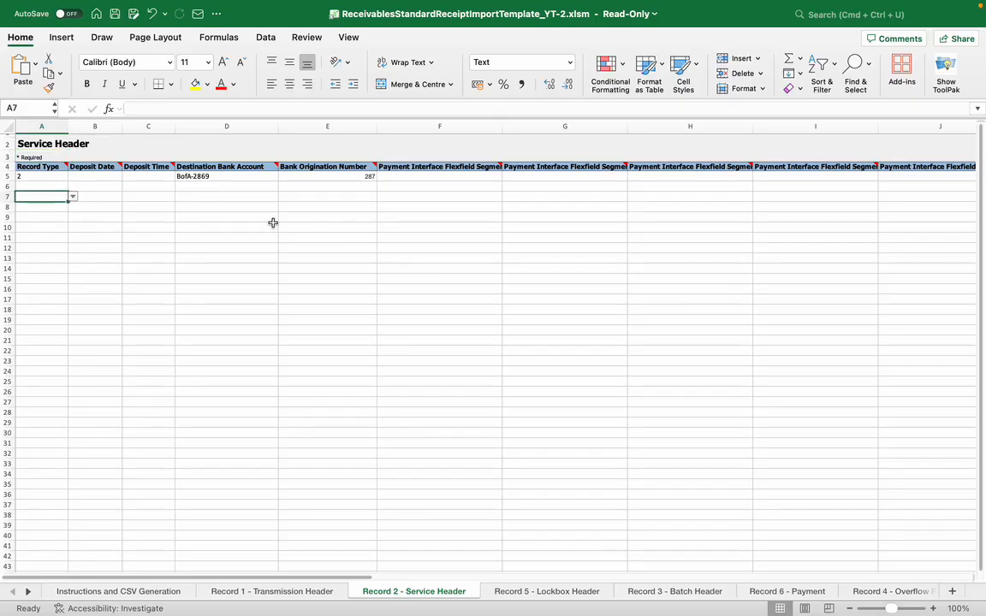
pyautogui.click(526, 592)
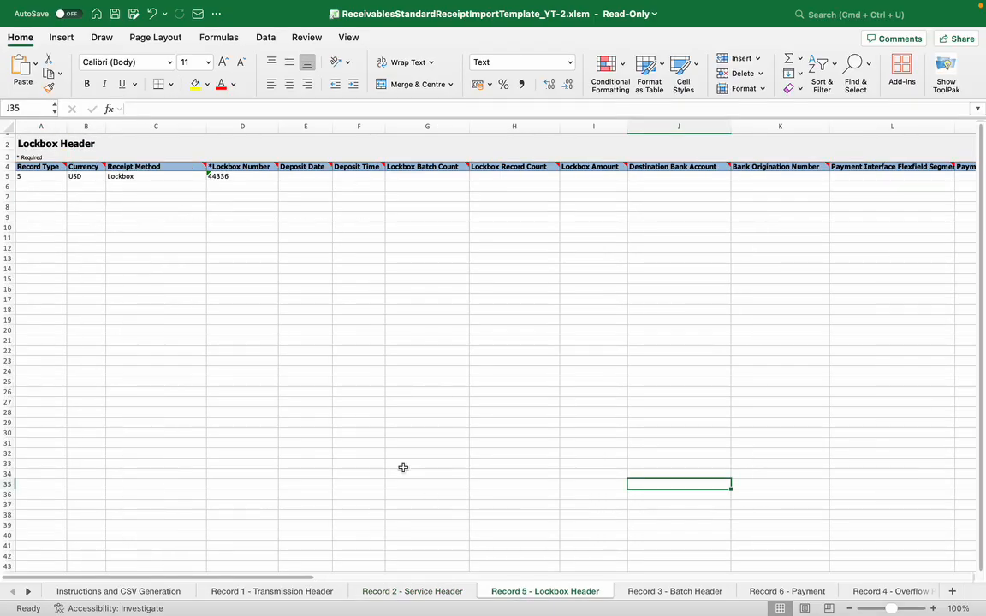
pyautogui.click(242, 177)
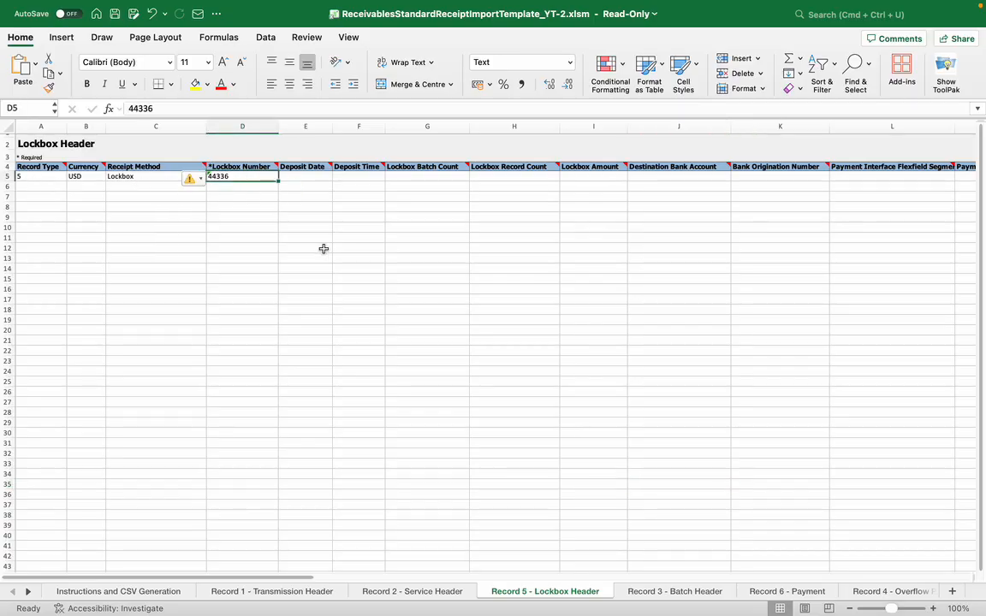
# Examine the batch names, receipt methods and lockbox numbers of both rows on the Batch Header sheet
pyautogui.click(674, 592)
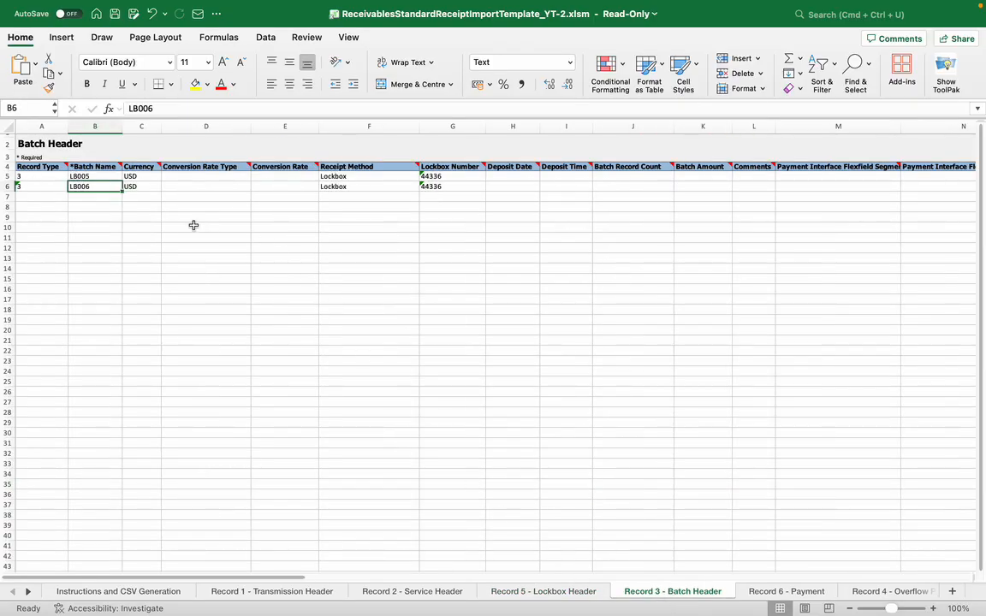
pyautogui.click(136, 217)
pyautogui.click(89, 176)
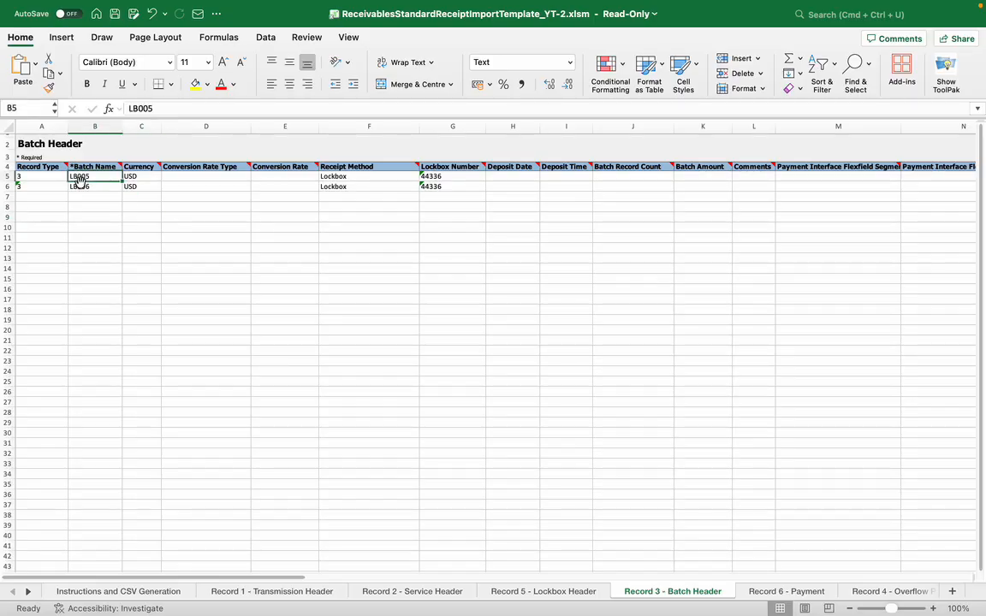
pyautogui.click(89, 185)
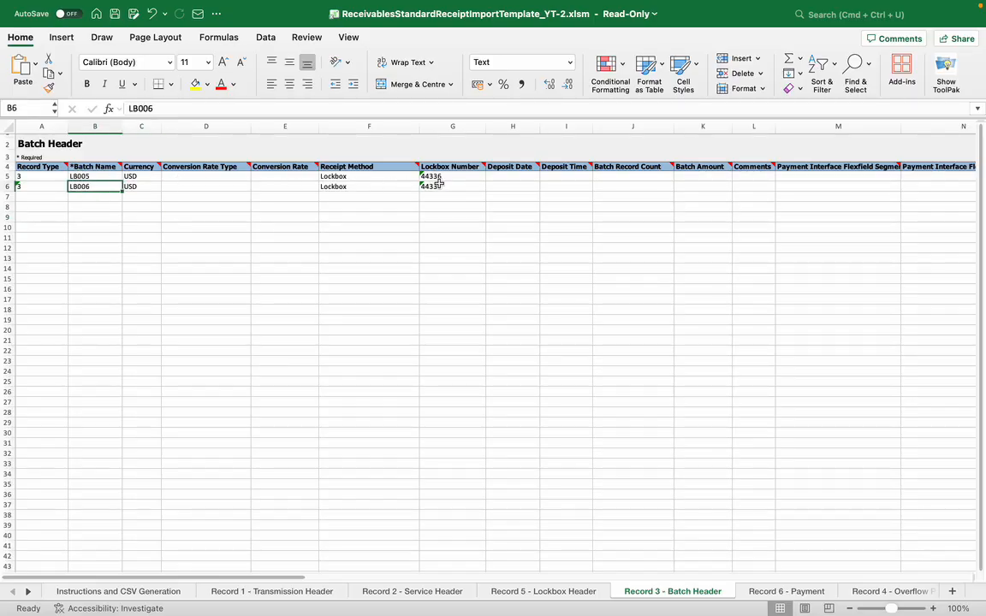
pyautogui.click(359, 176)
pyautogui.click(355, 186)
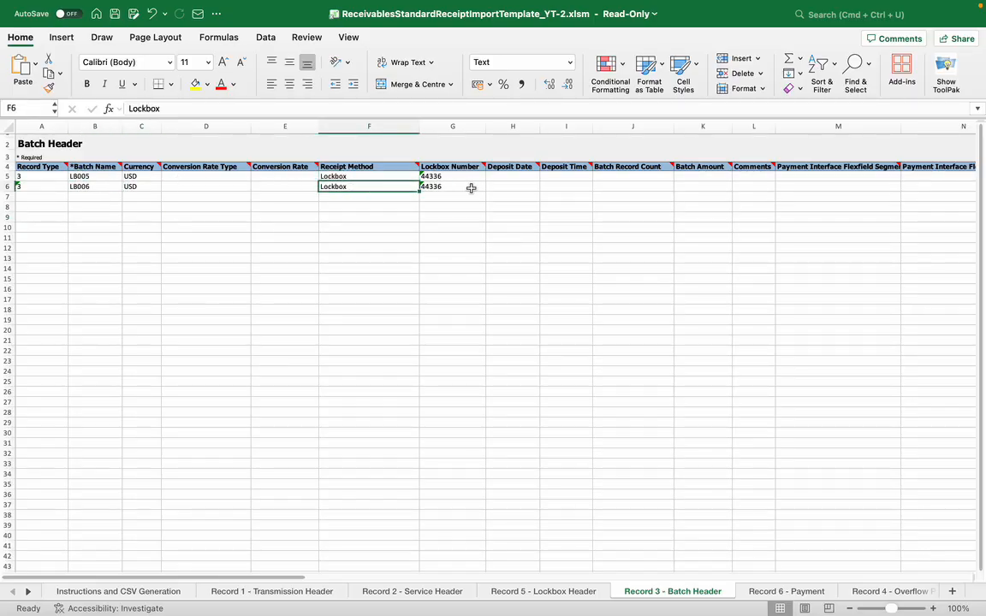
pyautogui.click(438, 176)
pyautogui.click(451, 186)
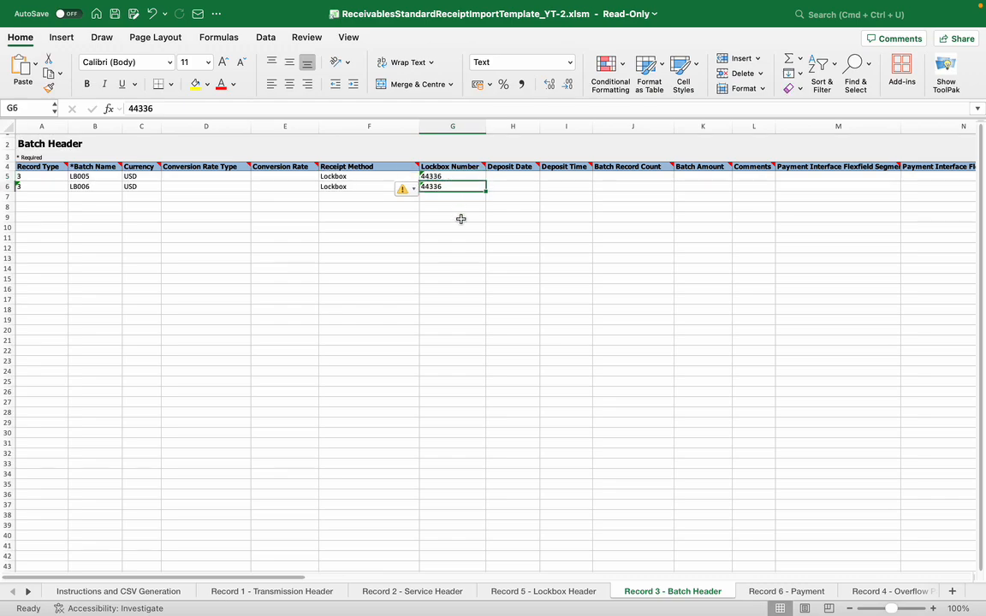
# Check the optional Batch Header columns, including deposit date and deposit time, for the first batch
pyautogui.press('Right')
pyautogui.press('Right')
pyautogui.press('Right')
pyautogui.press('Right')
pyautogui.press('Right')
pyautogui.press('Right')
pyautogui.press('Right')
pyautogui.press('Right')
pyautogui.press('Right')
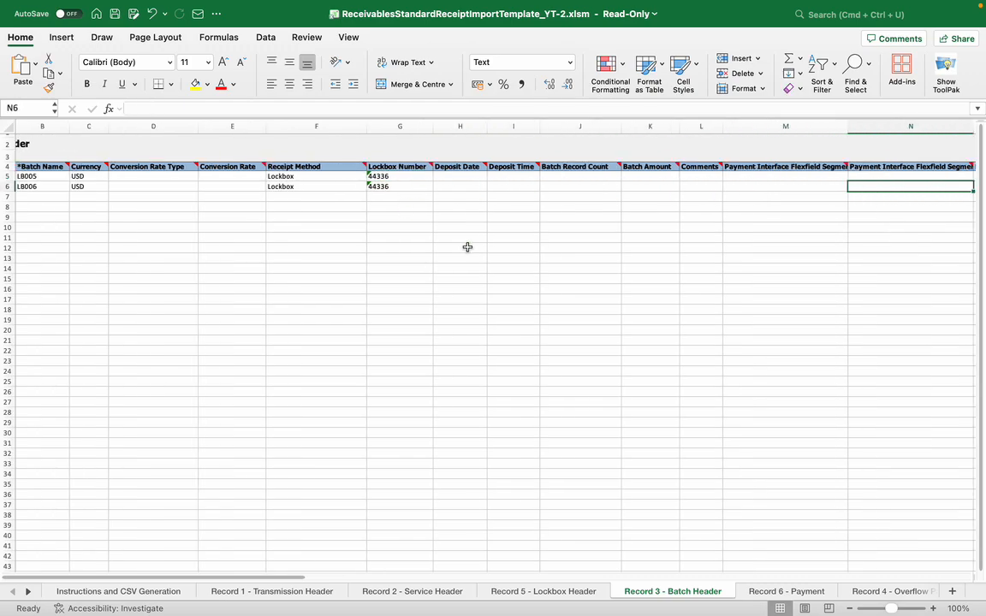
pyautogui.click(205, 176)
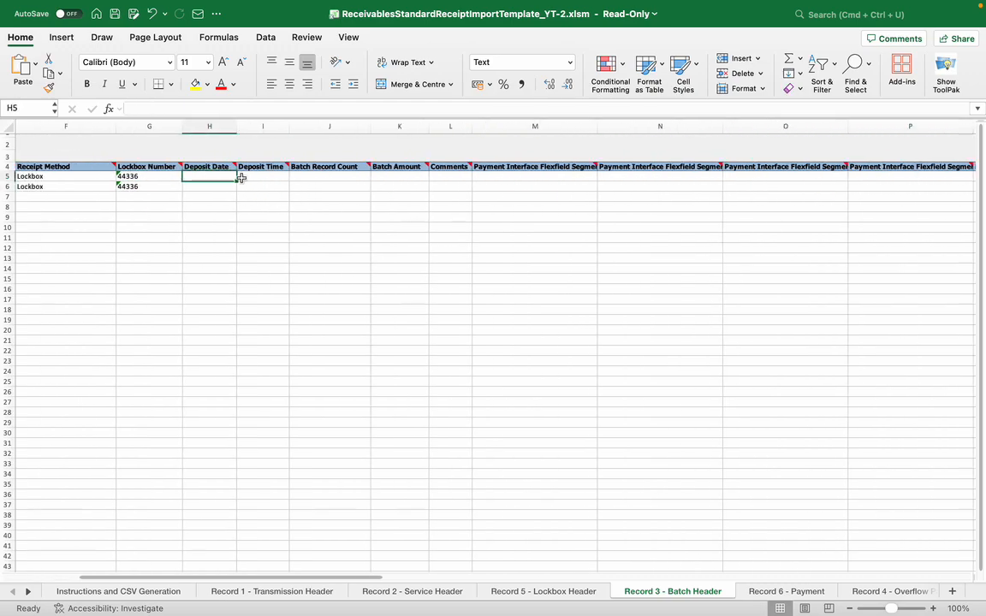
pyautogui.click(252, 177)
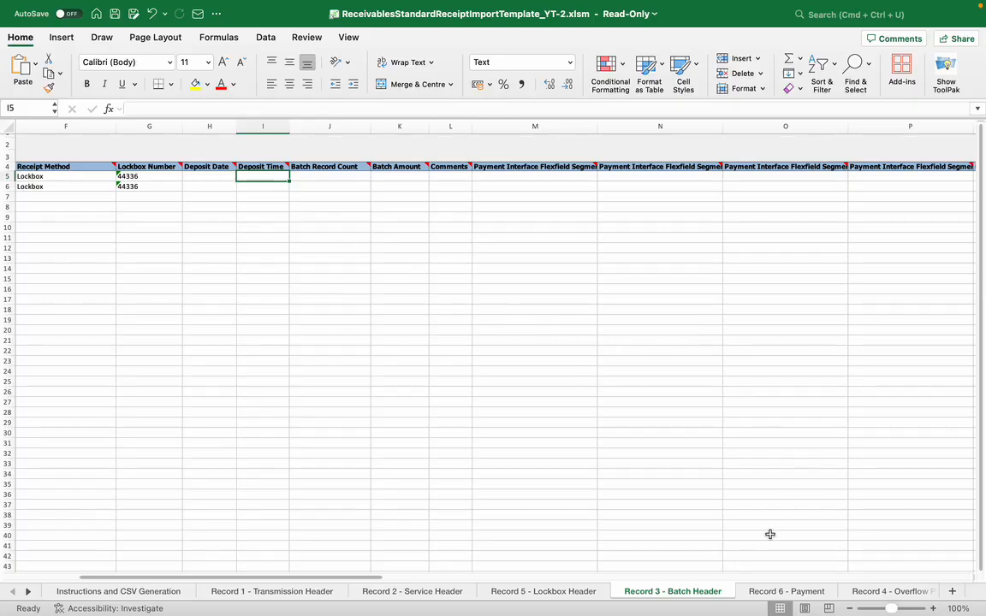
# Look over the receipt, currency, customer and batch name columns on the Record 6 - Payment sheet
pyautogui.click(770, 593)
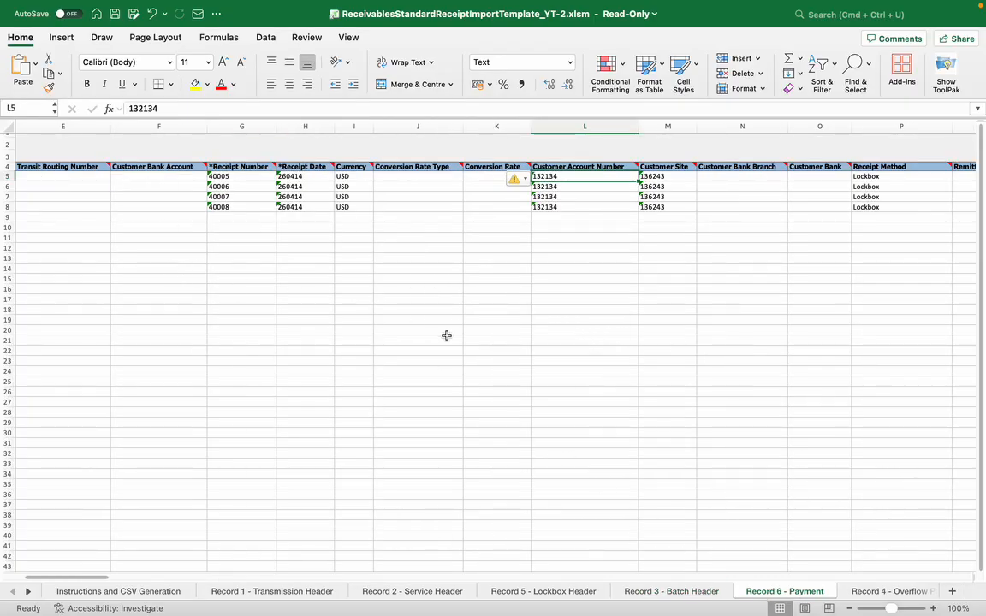
pyautogui.press('Left')
pyautogui.press('Left')
pyautogui.press('Left')
pyautogui.press('Left')
pyautogui.press('Left')
pyautogui.press('Left')
pyautogui.press('Left')
pyautogui.press('Left')
pyautogui.press('Left')
pyautogui.press('Left')
pyautogui.press('Left')
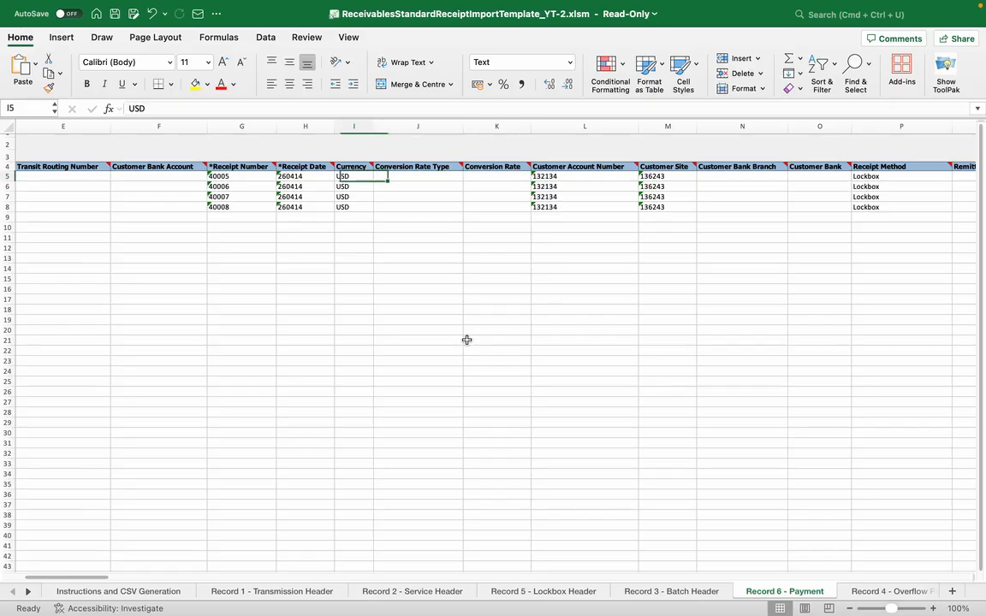
pyautogui.press('Right')
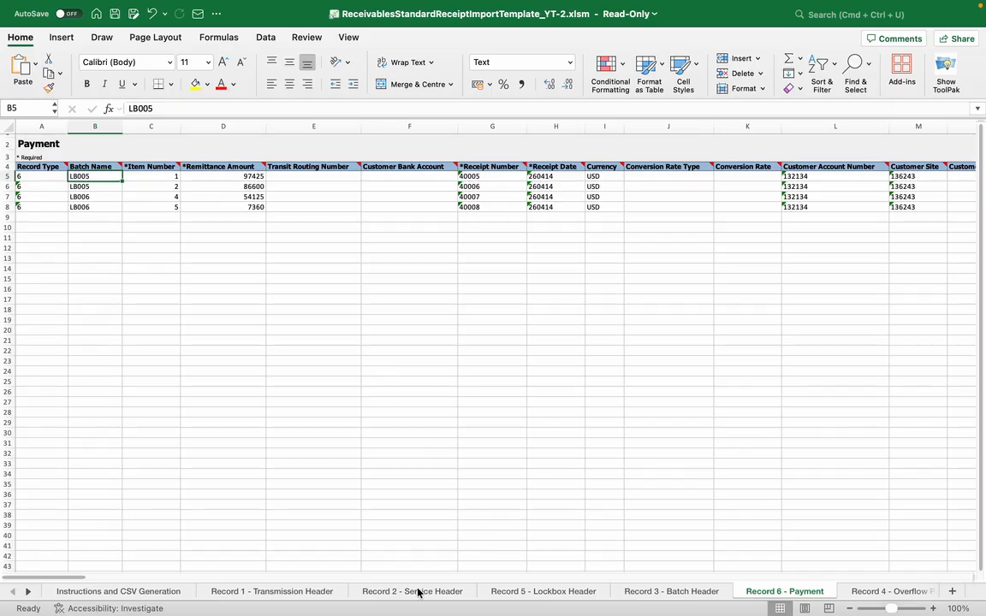
# Compare the batch names on the Batch Header sheet with those on the Payment sheet
pyautogui.click(664, 593)
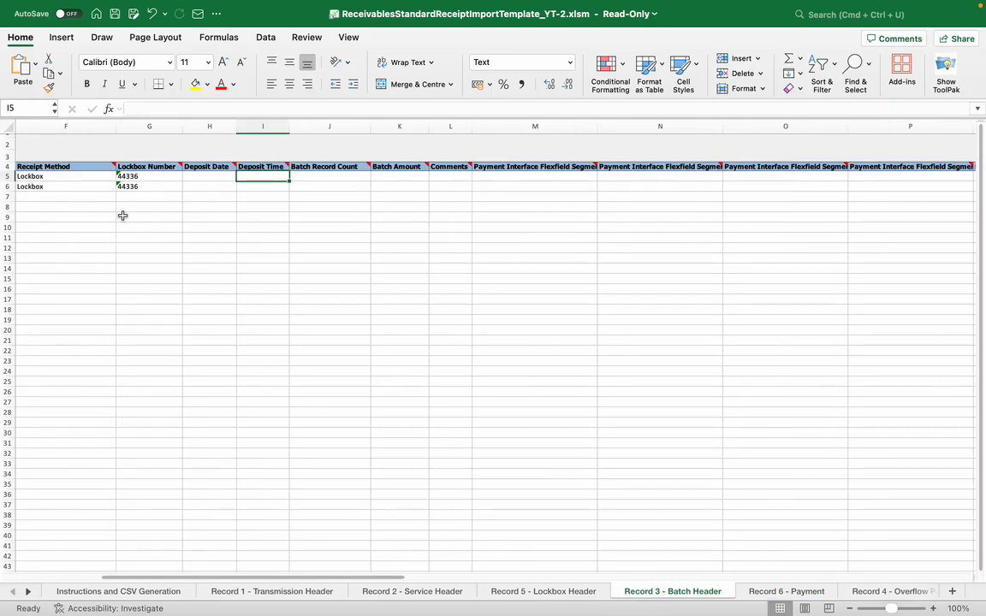
pyautogui.press('Left')
pyautogui.press('Left')
pyautogui.press('Left')
pyautogui.press('Left')
pyautogui.press('Left')
pyautogui.press('Left')
pyautogui.press('Left')
pyautogui.press('Left')
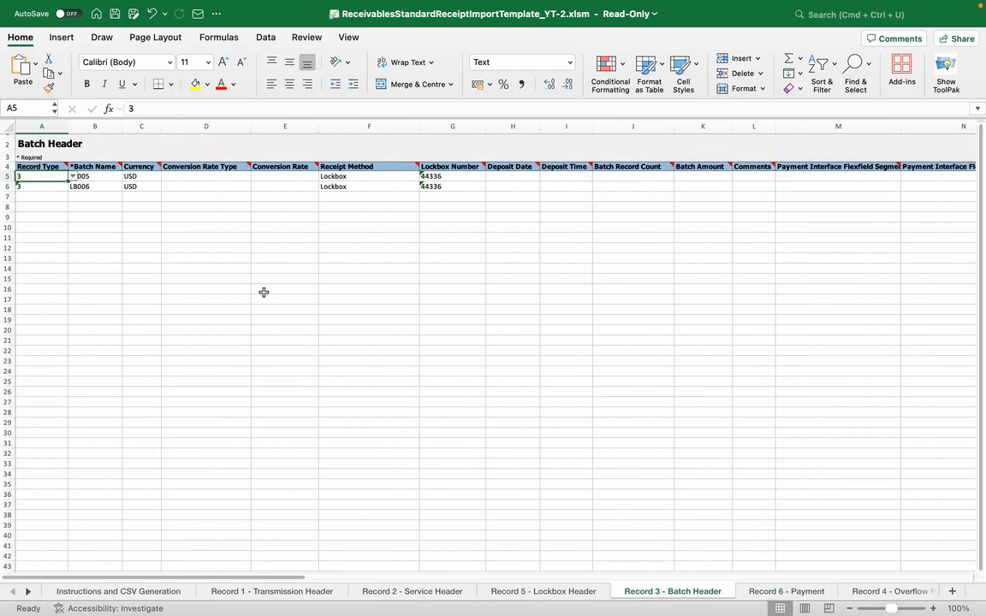
pyautogui.click(778, 592)
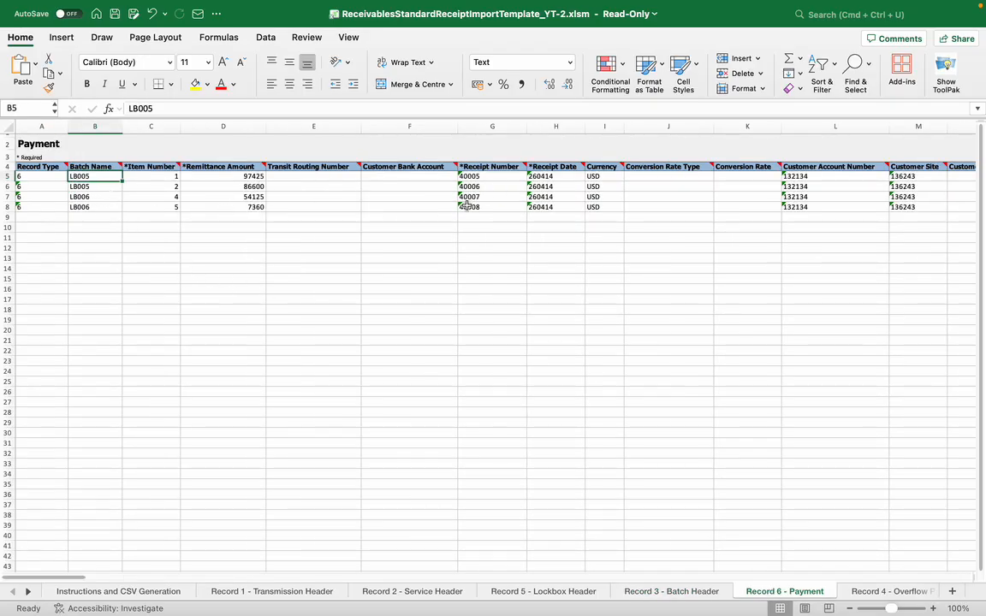
# Inspect the remittance amount format of the first payment row without changing it
pyautogui.click(253, 178)
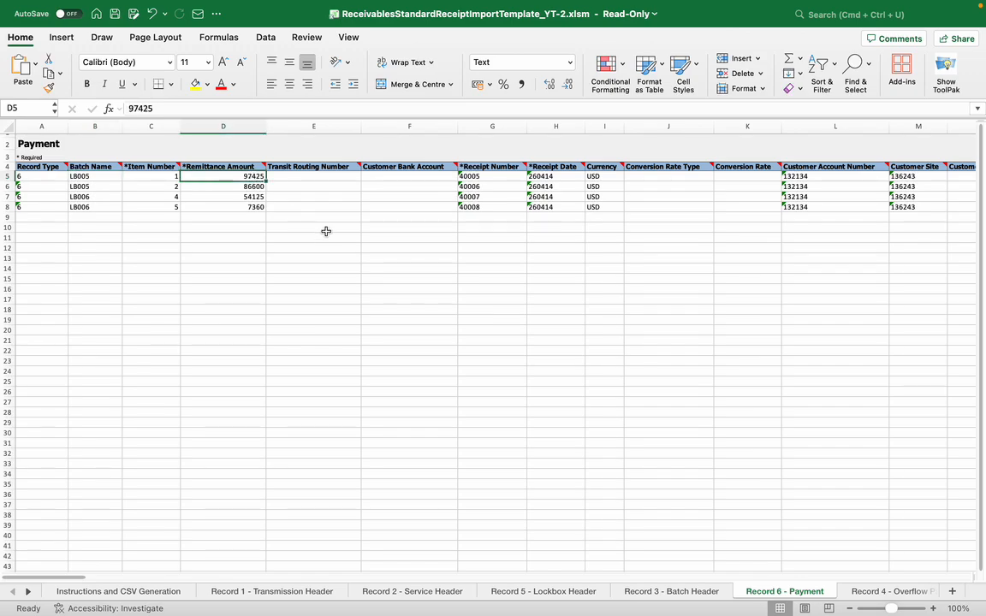
pyautogui.click(145, 109)
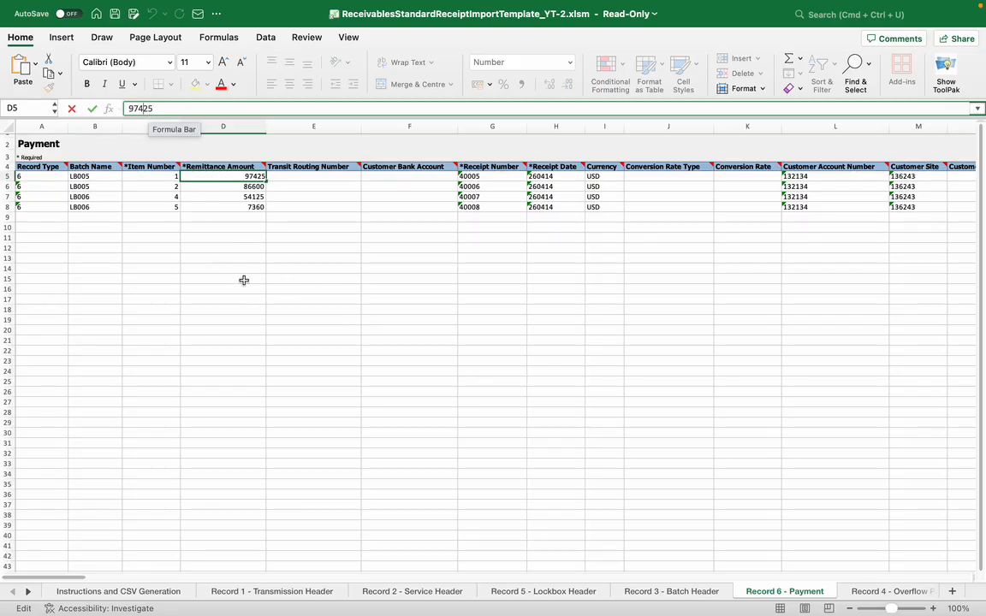
pyautogui.press('Tab')
pyautogui.press('Tab')
pyautogui.press('Tab')
pyautogui.press('Tab')
pyautogui.press('Tab')
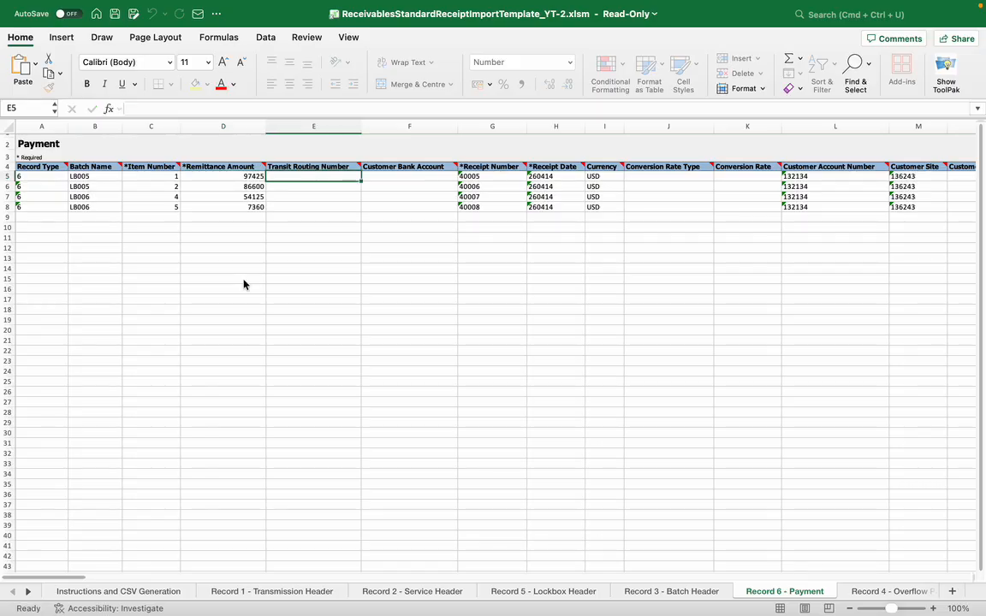
# Review the first payment row's receipt, customer, receipt method and lockbox columns through Transaction Reference 1
pyautogui.press('Tab')
pyautogui.press('Tab')
pyautogui.press('Tab')
pyautogui.press('Tab')
pyautogui.press('Tab')
pyautogui.press('Tab')
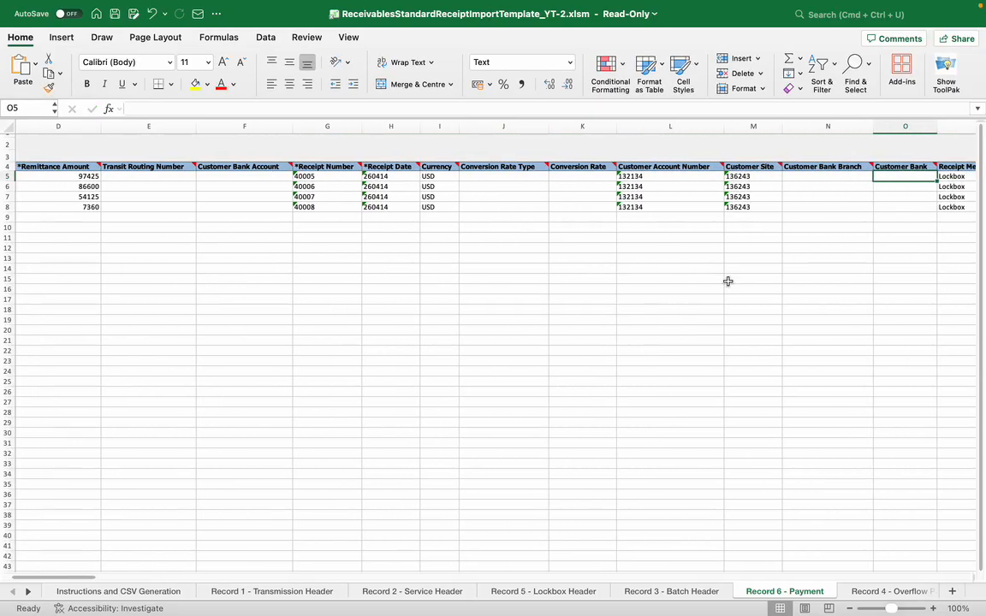
pyautogui.press('Tab')
pyautogui.press('Tab')
pyautogui.press('Tab')
pyautogui.press('Tab')
pyautogui.press('Tab')
pyautogui.press('Tab')
pyautogui.press('Tab')
pyautogui.press('Tab')
pyautogui.press('Tab')
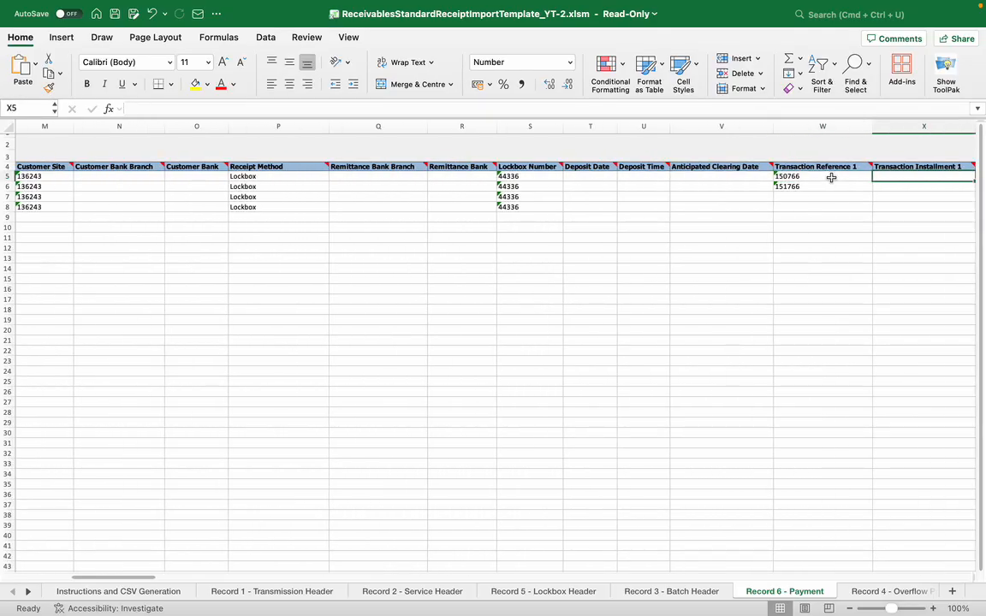
# Examine the Payment sheet's transaction reference, installment, currency and applied amount columns up to Applied Amount 2
pyautogui.moveTo(834, 168)
pyautogui.press('Right')
pyautogui.press('Right')
pyautogui.press('Right')
pyautogui.press('Right')
pyautogui.press('Right')
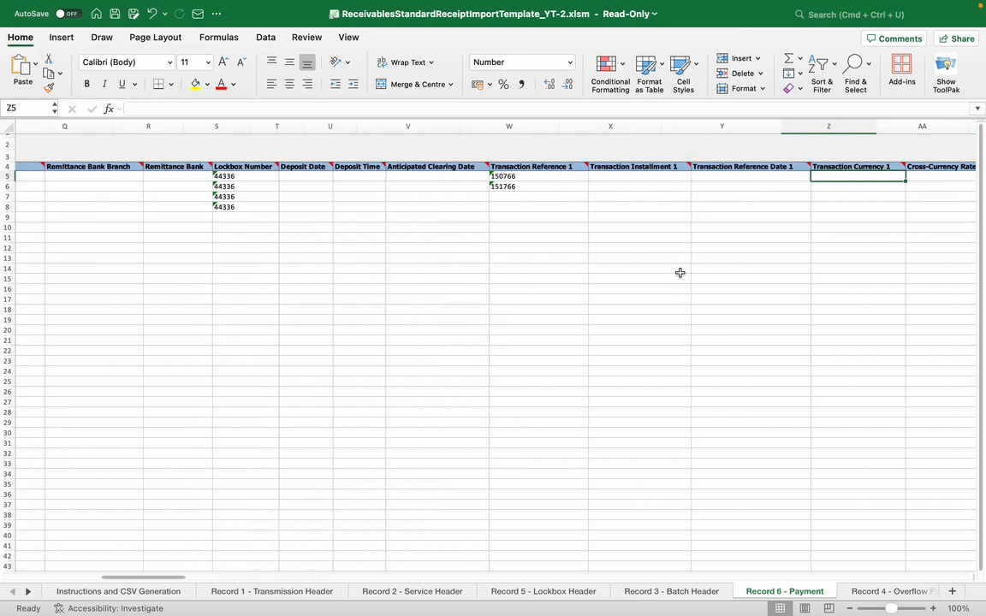
pyautogui.press('Right')
pyautogui.press('Right')
pyautogui.press('Right')
pyautogui.press('Right')
pyautogui.press('Right')
pyautogui.press('Right')
pyautogui.press('Right')
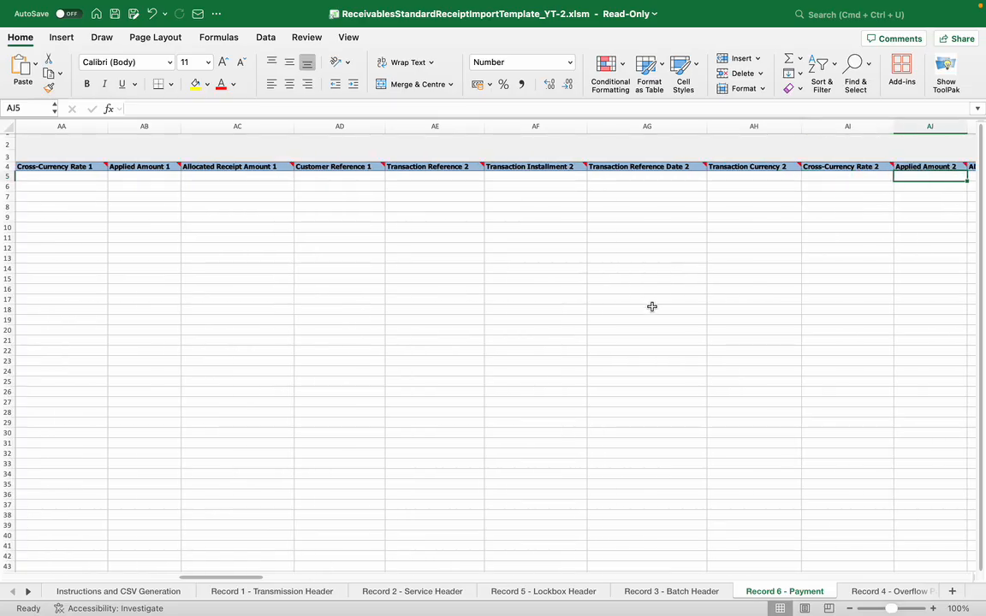
# Check the batch and item numbers on the Record 4 - Overflow Payment sheet
pyautogui.click(29, 593)
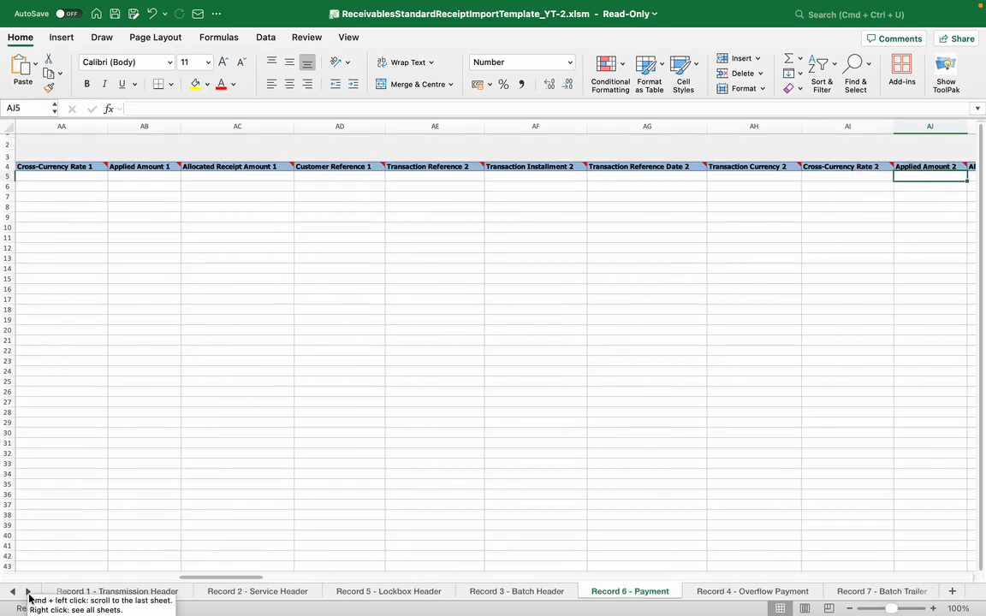
pyautogui.click(741, 591)
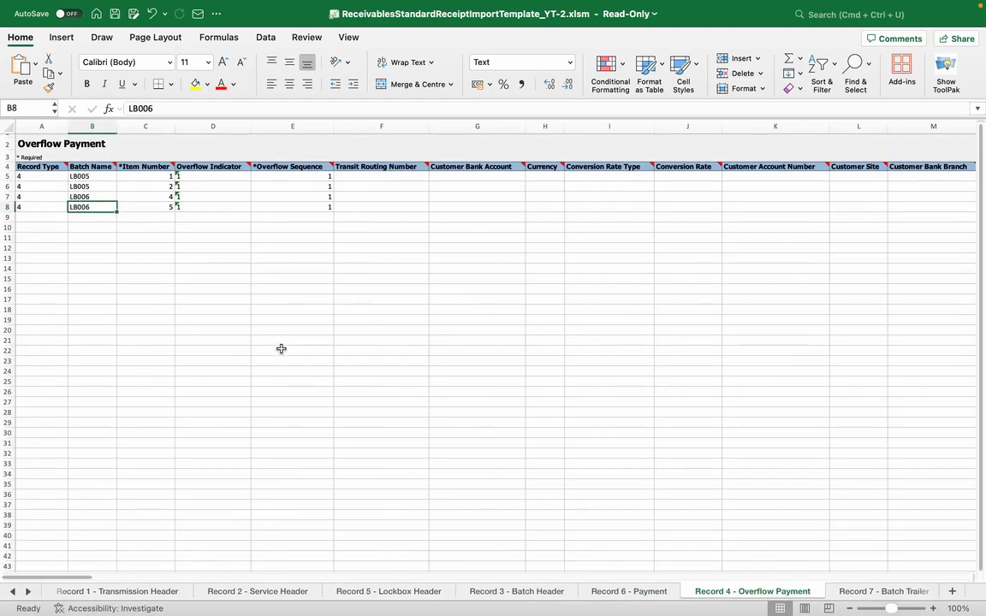
pyautogui.click(137, 188)
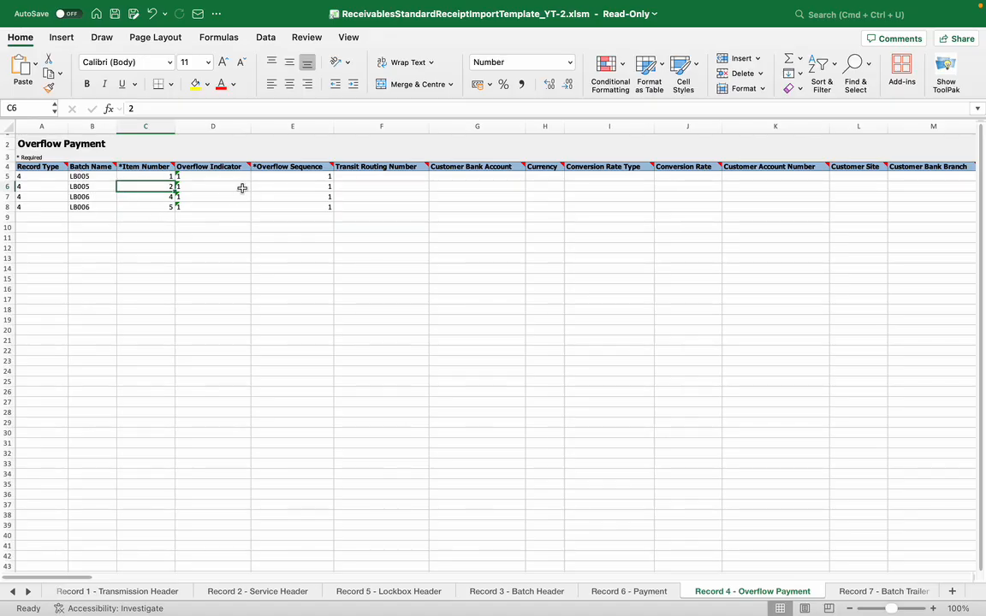
# Review the Batch Trailer sheet and the transmission record count on the Transmission Trailer sheet
pyautogui.click(853, 592)
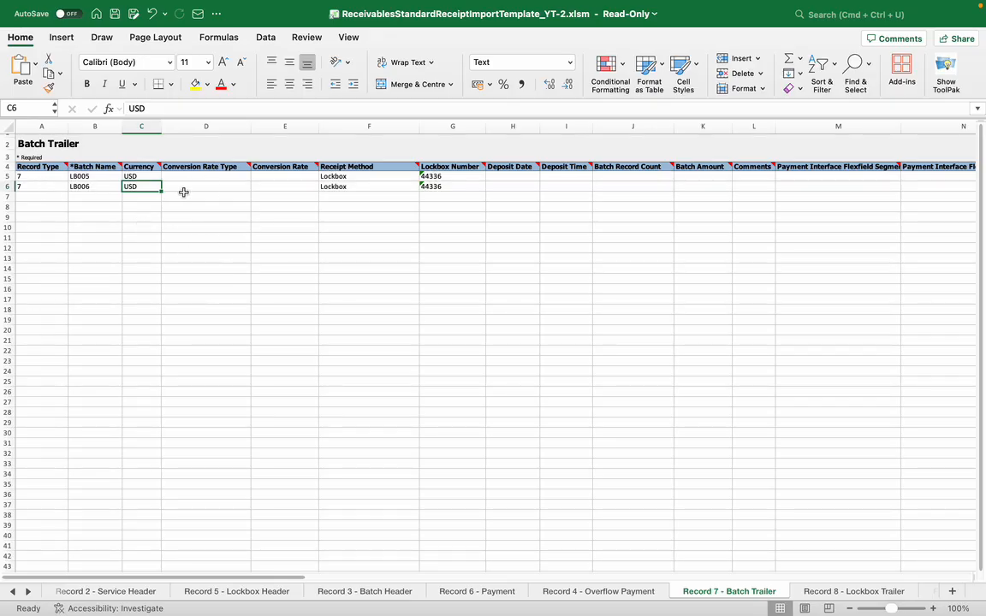
pyautogui.click(30, 592)
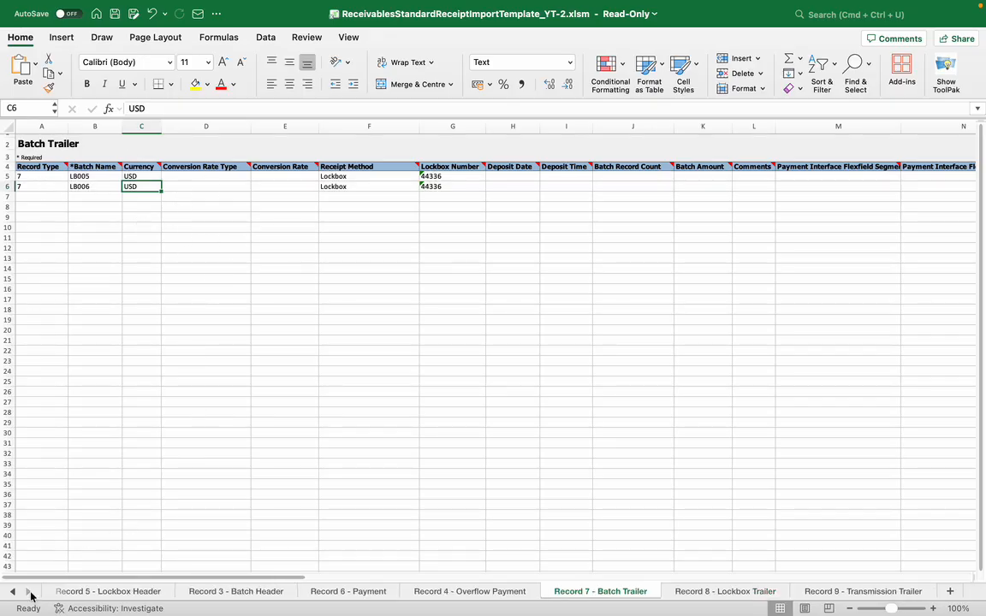
pyautogui.click(861, 592)
pyautogui.click(457, 178)
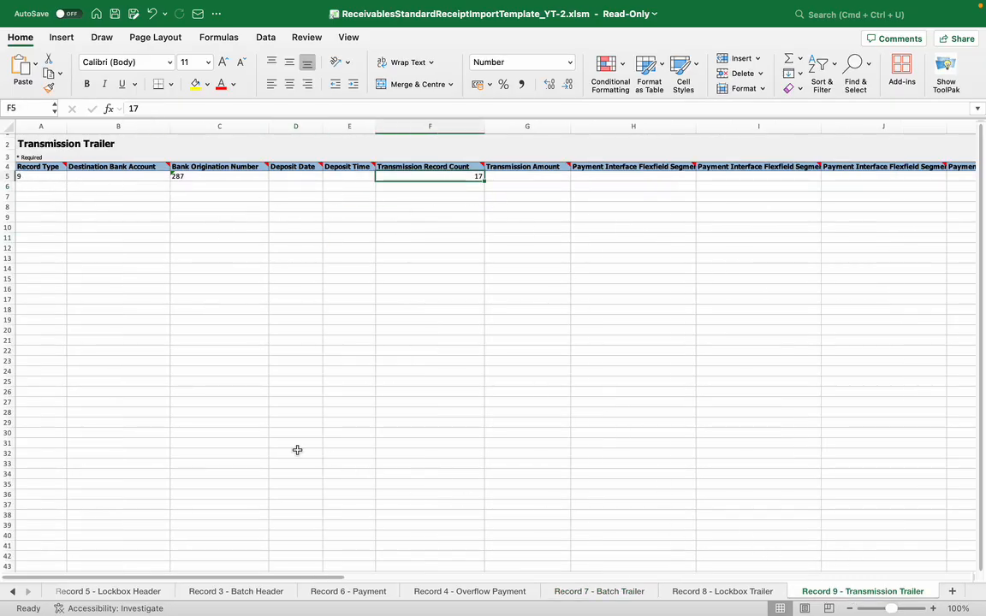
pyautogui.click(447, 195)
pyautogui.click(450, 177)
# Take the receipt import workbook out of full screen and minimize its window
pyautogui.moveTo(31, 6)
pyautogui.click(45, 36)
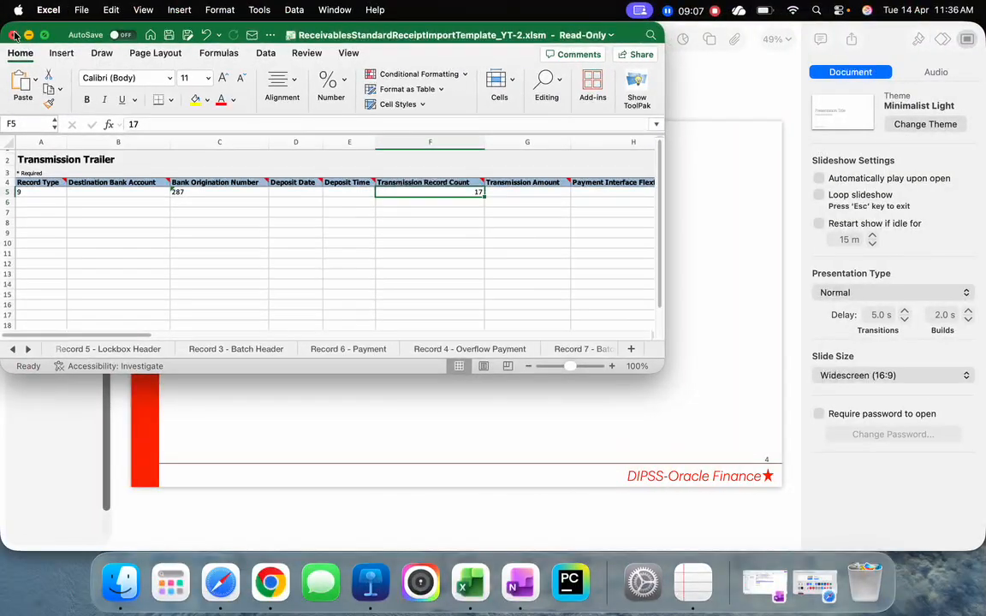
pyautogui.click(29, 36)
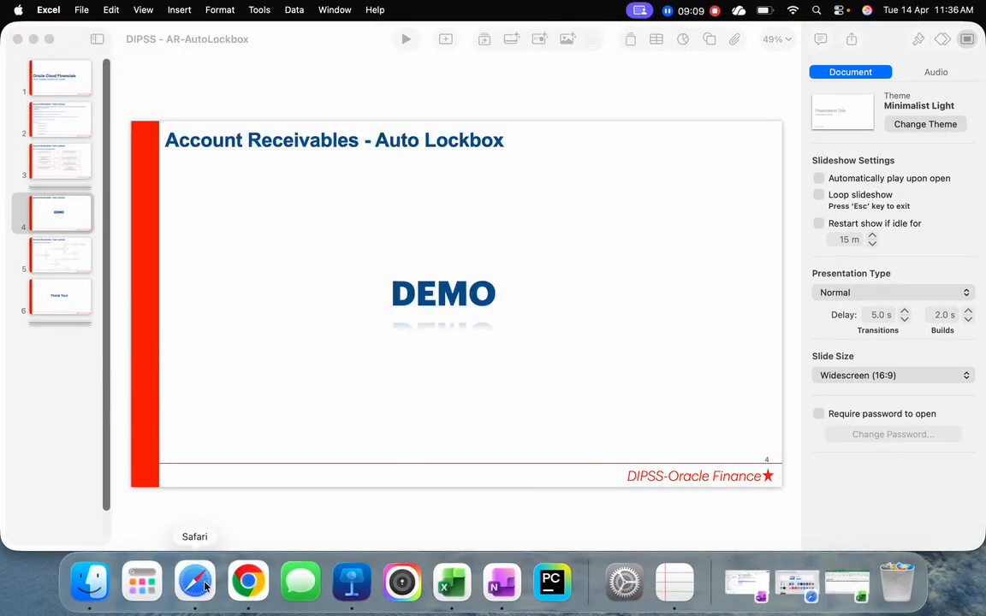
# Switch to the Monitor Processes page in Safari and begin scheduling a new process
pyautogui.click(202, 582)
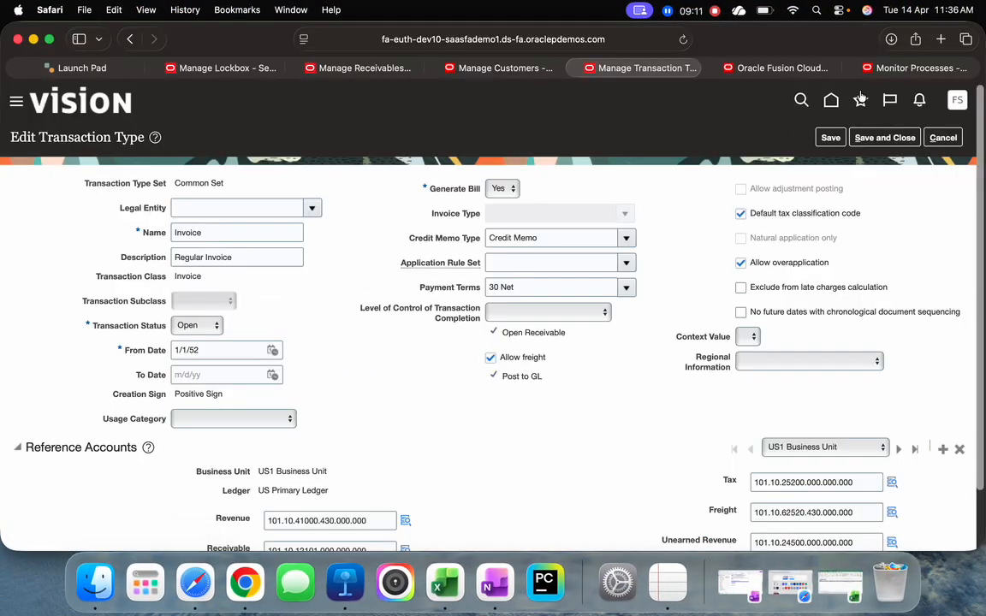
pyautogui.click(897, 70)
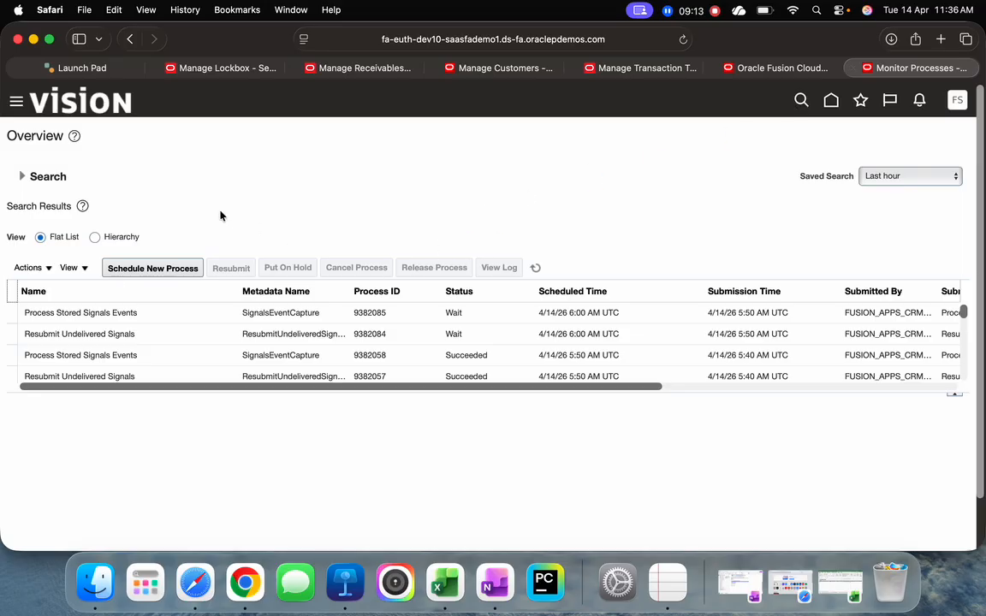
pyautogui.click(161, 271)
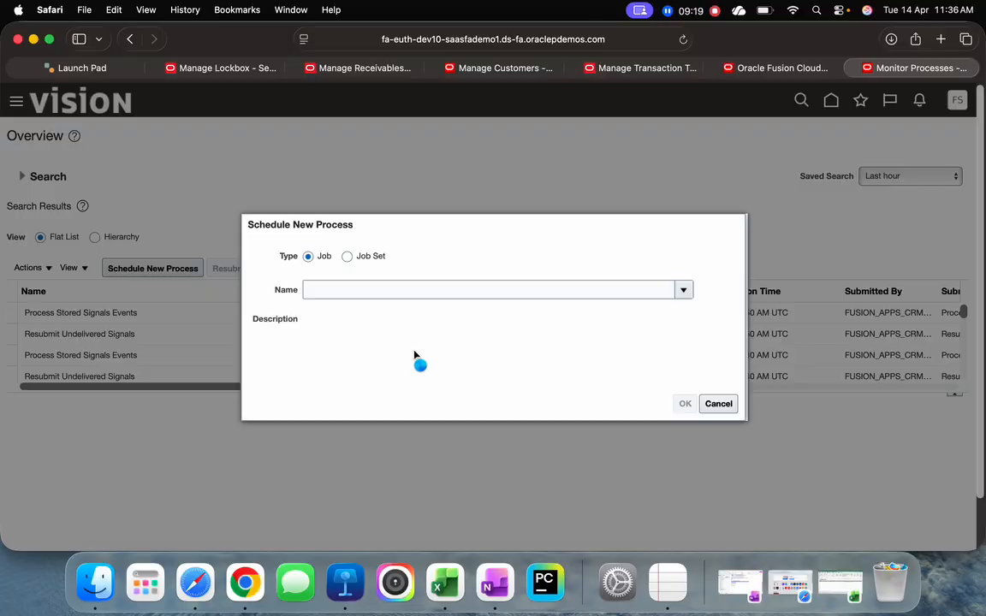
# Search the job names for Load Interface, select Load Interface File for Import, and continue to its process details
pyautogui.click(319, 526)
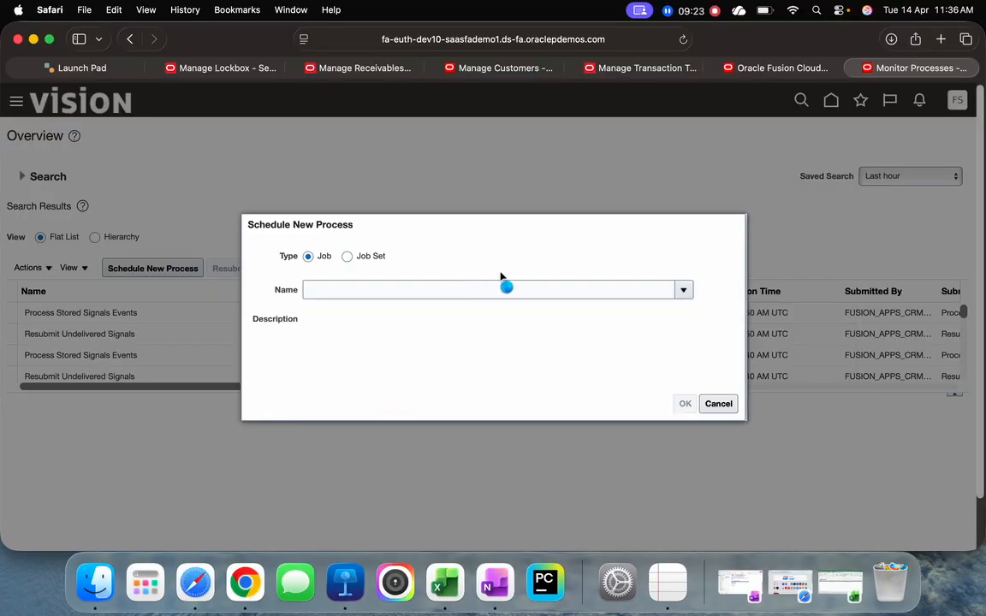
pyautogui.click(479, 290)
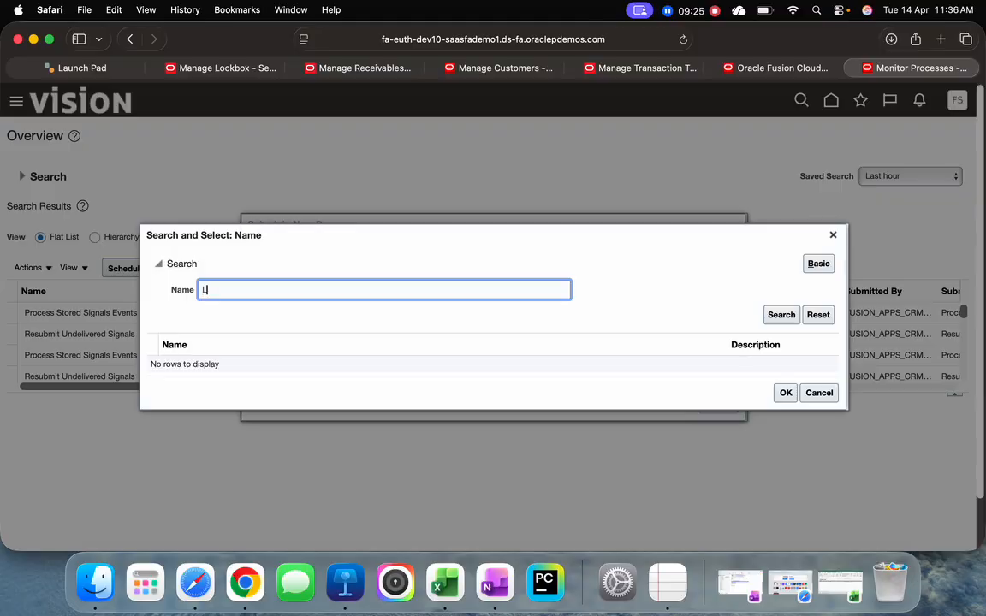
pyautogui.write('Load Interface')
pyautogui.press('Return')
pyautogui.click(289, 365)
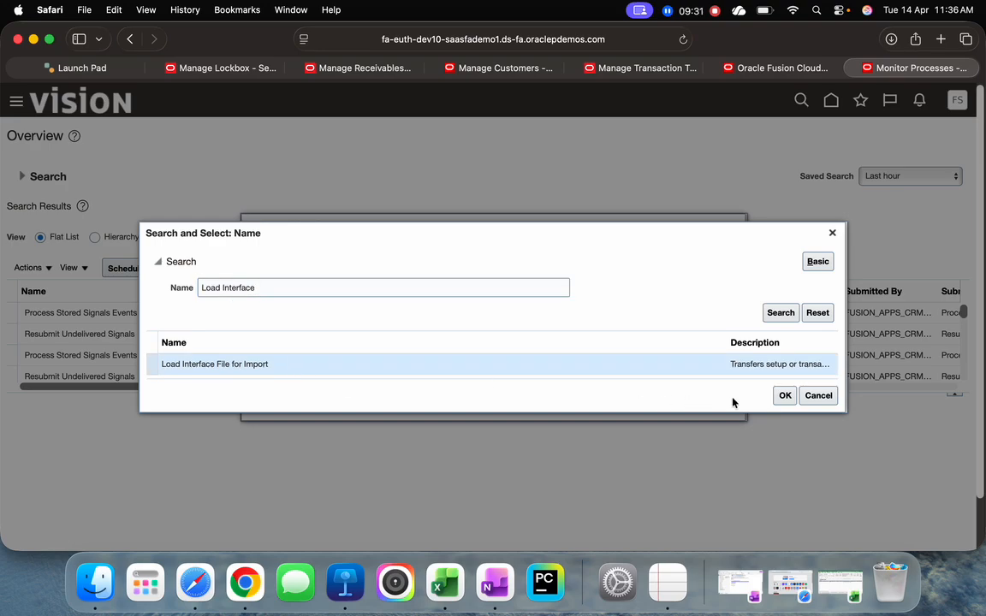
pyautogui.click(785, 397)
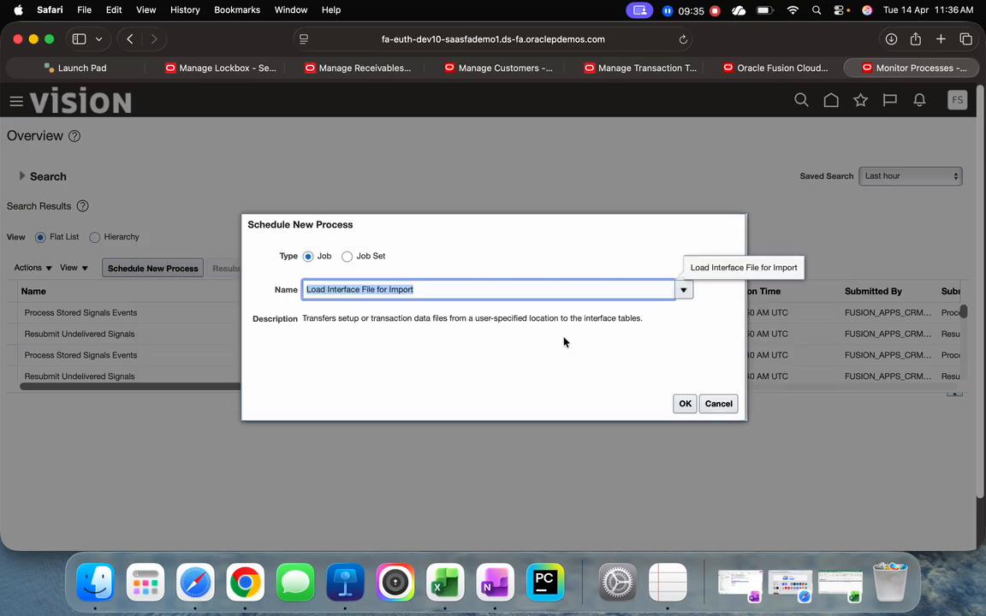
pyautogui.click(684, 405)
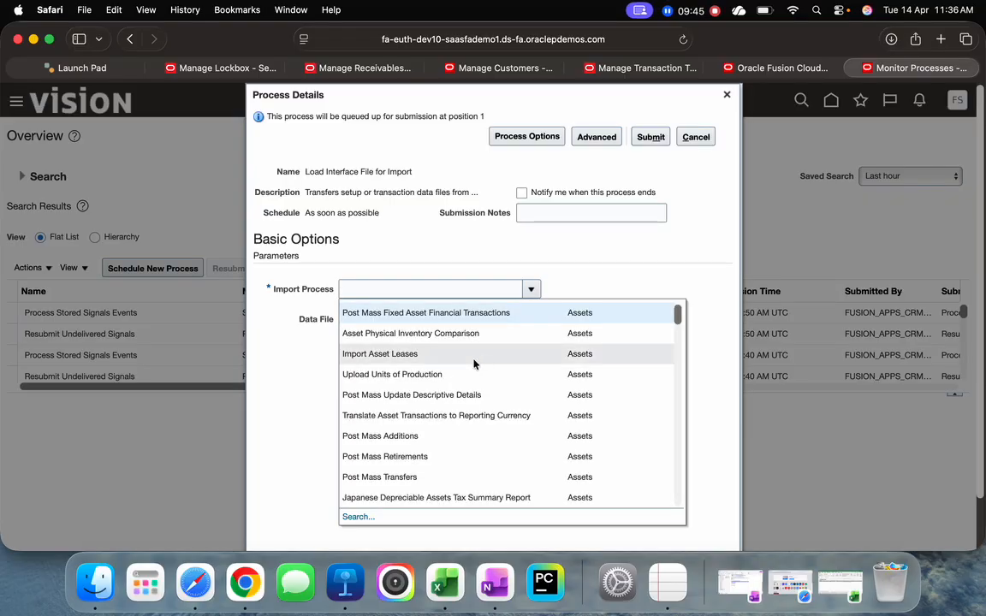
# Search for Process Receipts and set the import process to Process Receipts Through Lockbox
pyautogui.click(364, 516)
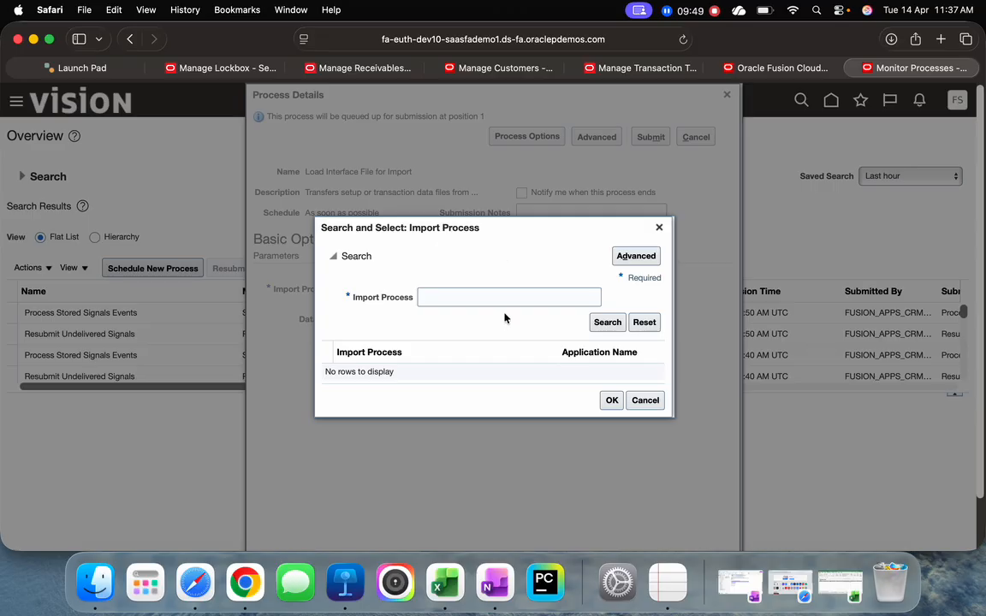
pyautogui.click(505, 296)
pyautogui.write('Process')
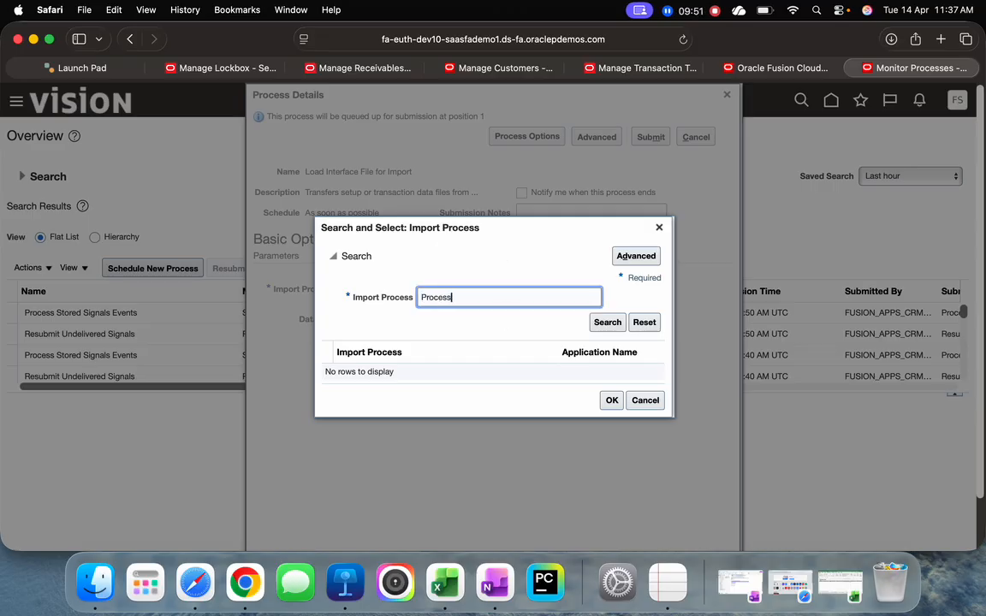
pyautogui.write(' REce')
pyautogui.press('BackSpace')
pyautogui.press('BackSpace')
pyautogui.press('BackSpace')
pyautogui.press('BackSpace')
pyautogui.write('ceipts')
pyautogui.press('Return')
pyautogui.click(477, 378)
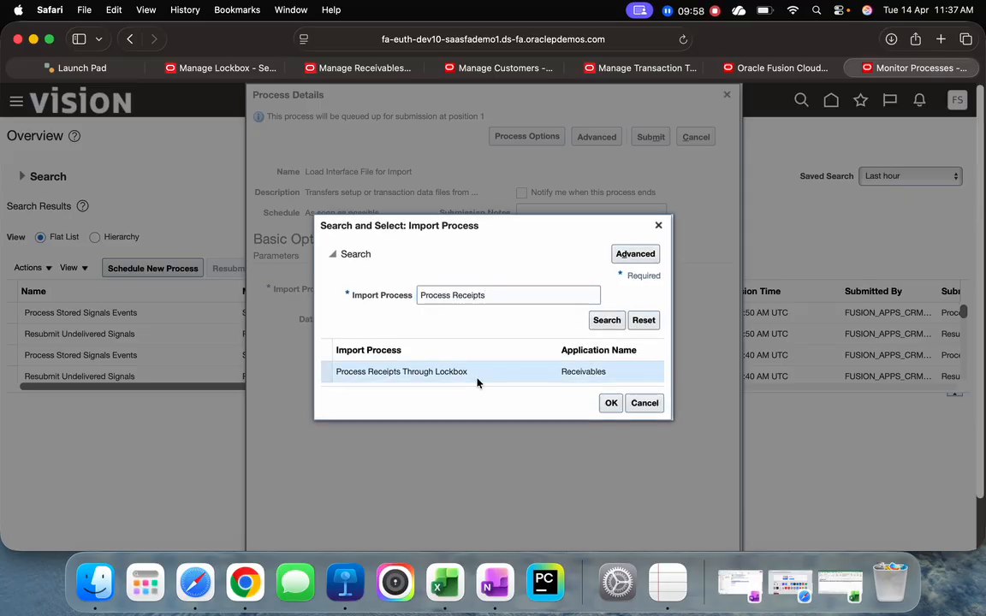
pyautogui.click(611, 403)
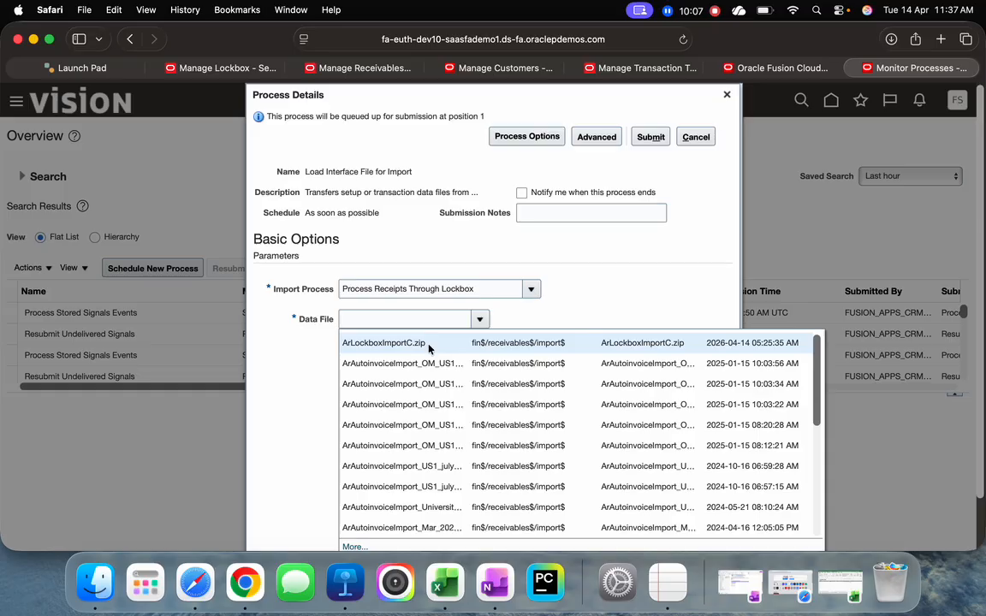
# Choose ArLockboxImportC.zip as the data file, submit the load process, and dismiss the confirmation
pyautogui.click(428, 344)
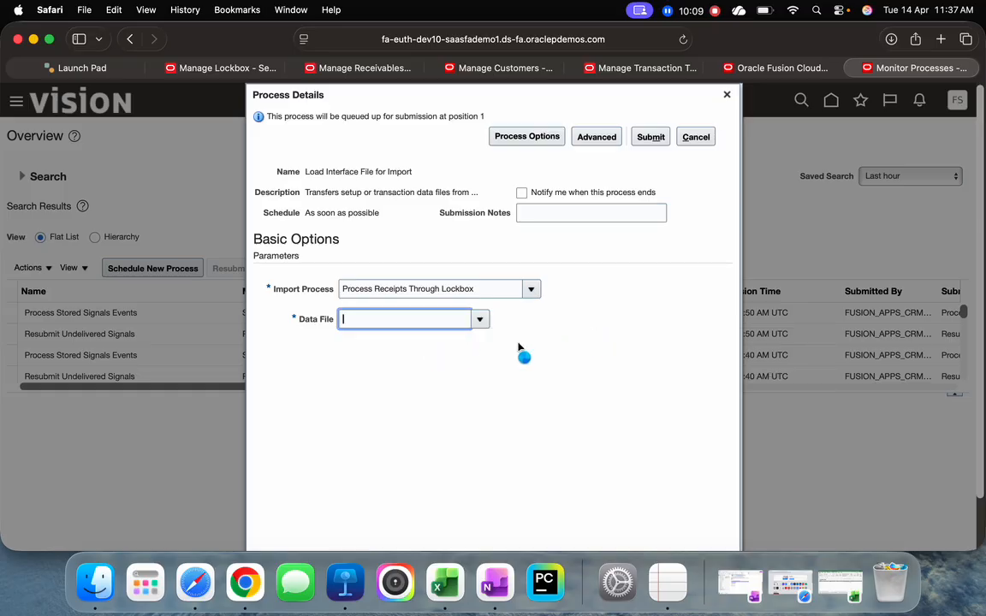
pyautogui.click(651, 137)
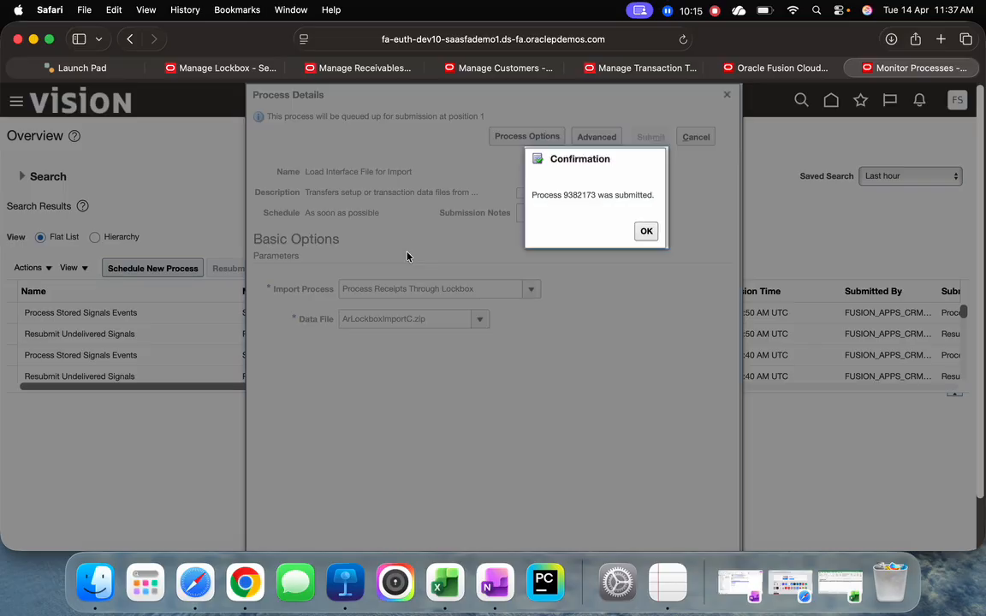
pyautogui.doubleClick(569, 195)
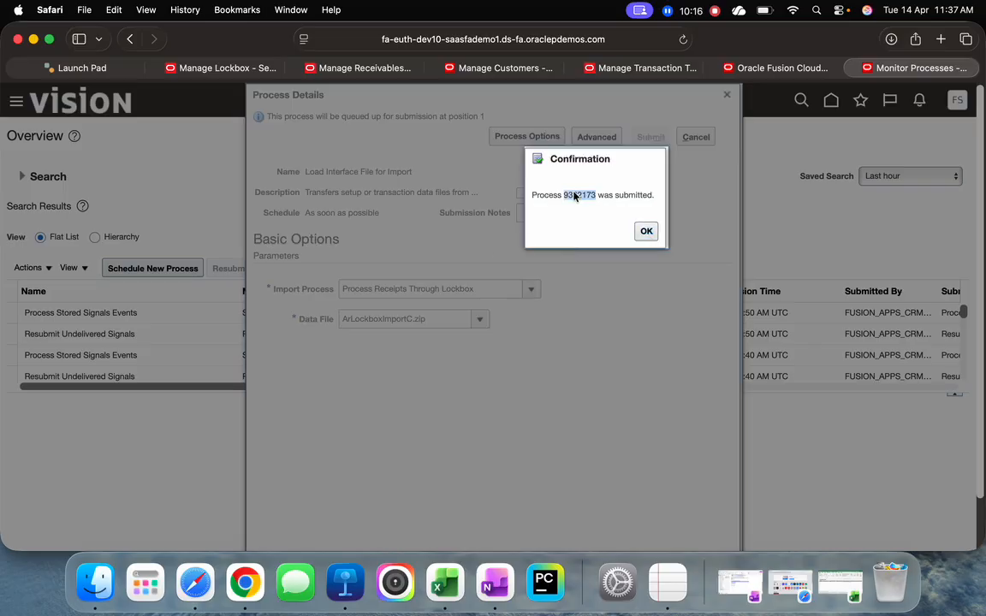
pyautogui.click(648, 237)
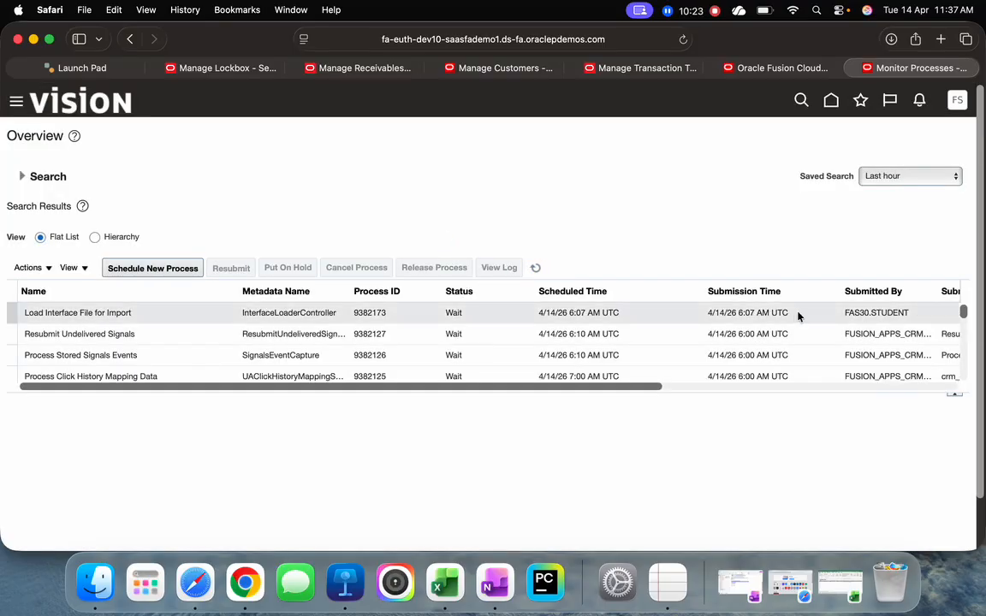
# Filter the process list by the load job's submitter and refresh the results to check the job statuses
pyautogui.tripleClick(867, 314)
pyautogui.press('super+c')
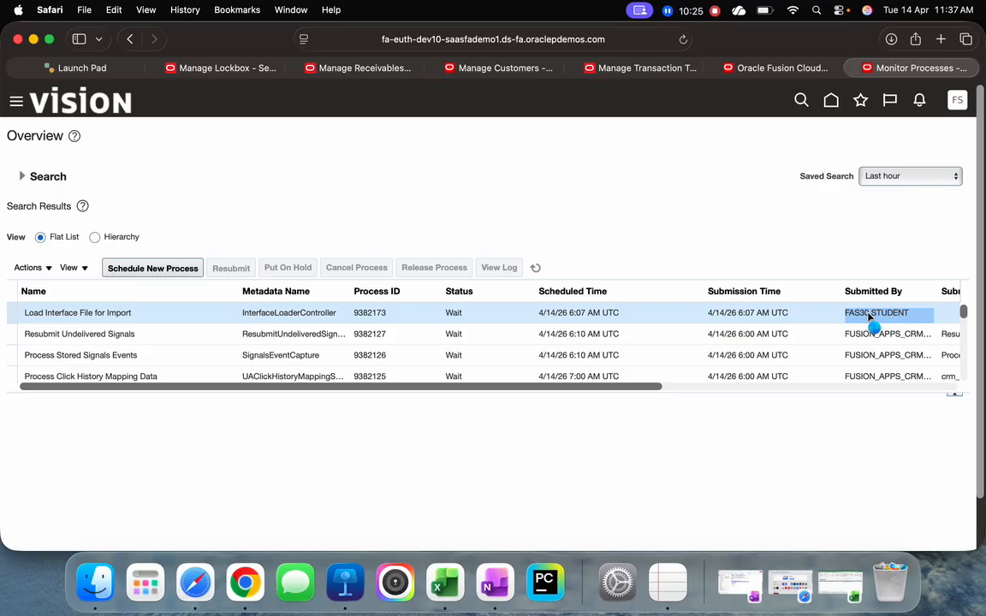
pyautogui.click(21, 176)
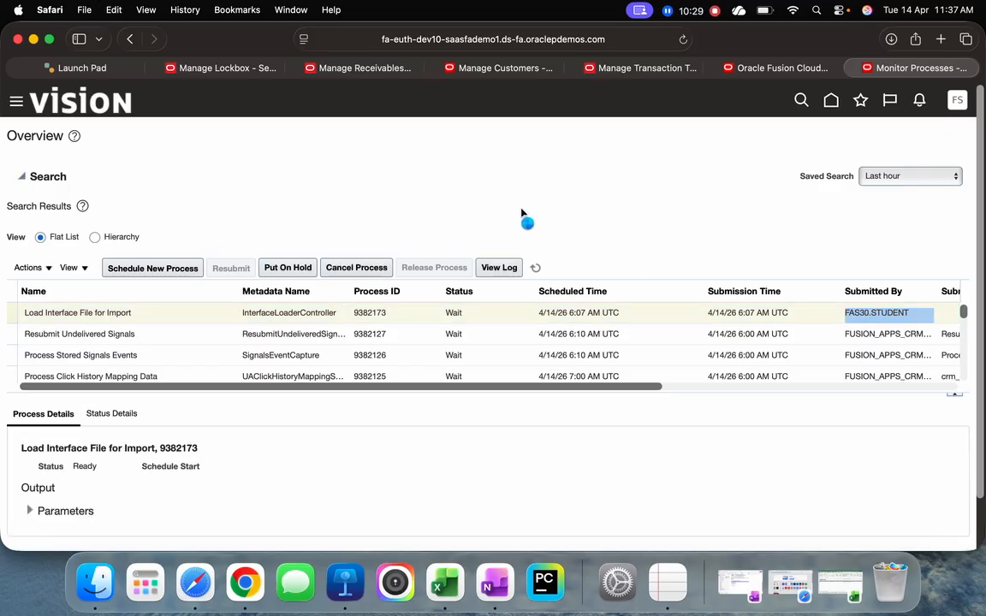
pyautogui.click(603, 255)
pyautogui.press('super+v')
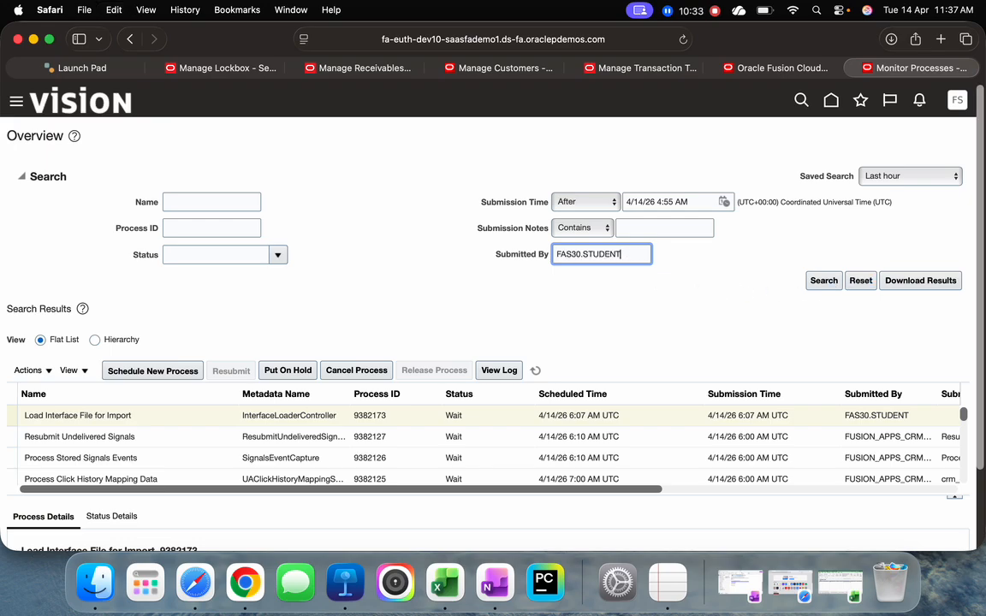
pyautogui.press('Return')
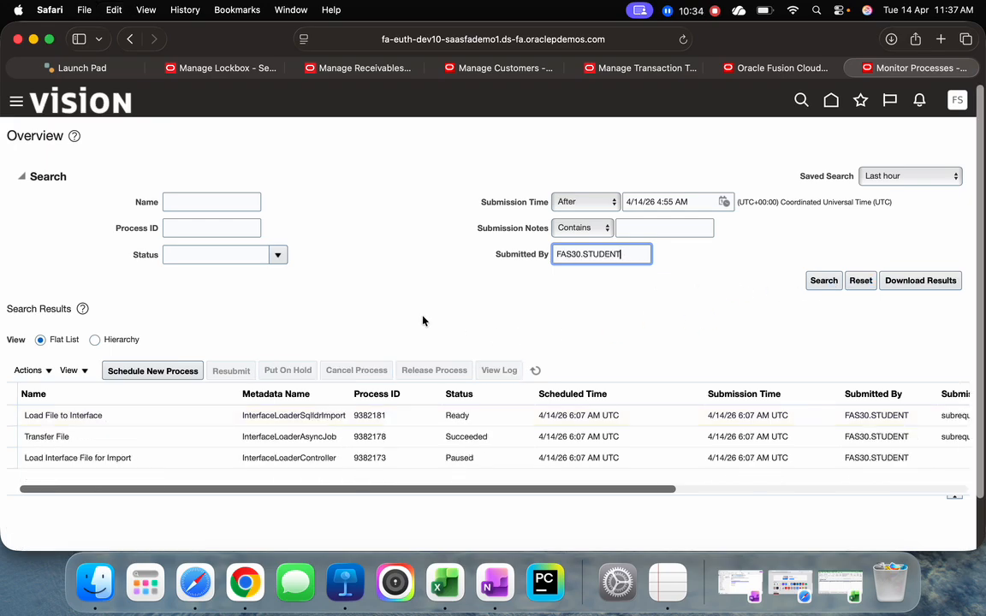
pyautogui.click(537, 369)
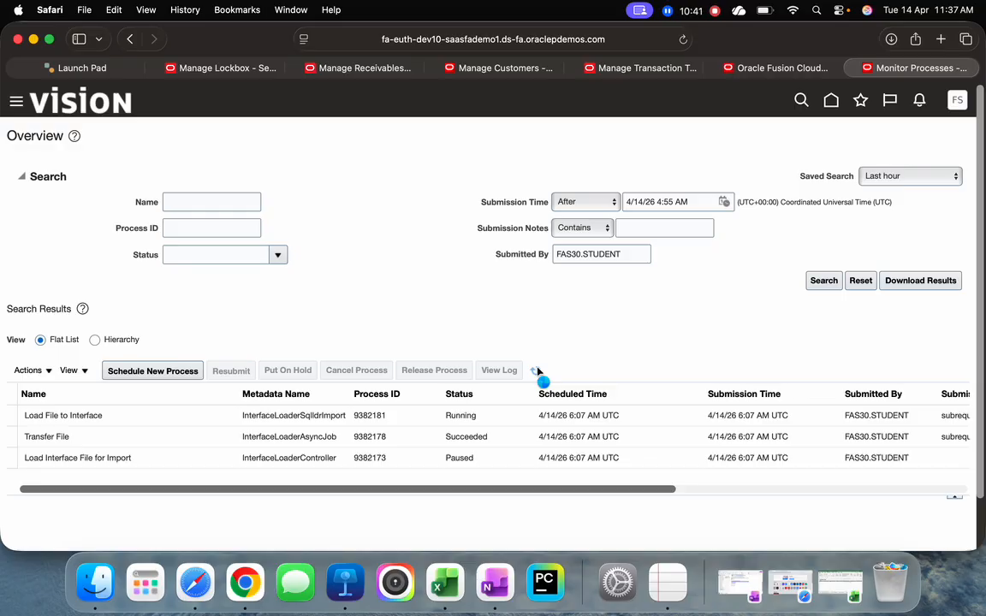
pyautogui.click(538, 372)
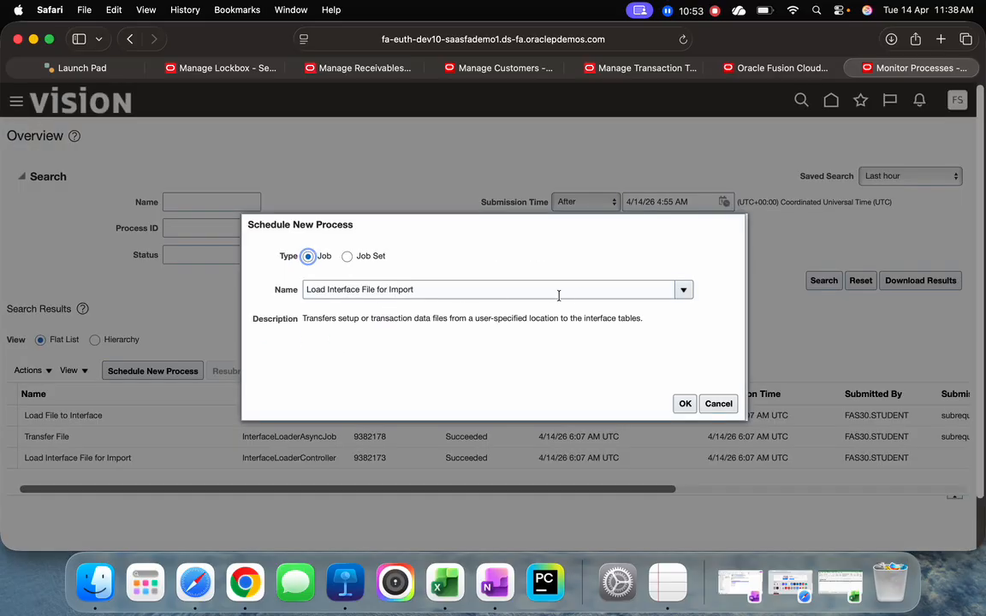
# Schedule another new process, replacing the job name with Process Receipts Through Lockbox, and continue to its process details
pyautogui.moveTo(432, 291); pyautogui.dragTo(286, 293)
pyautogui.press('BackSpace')
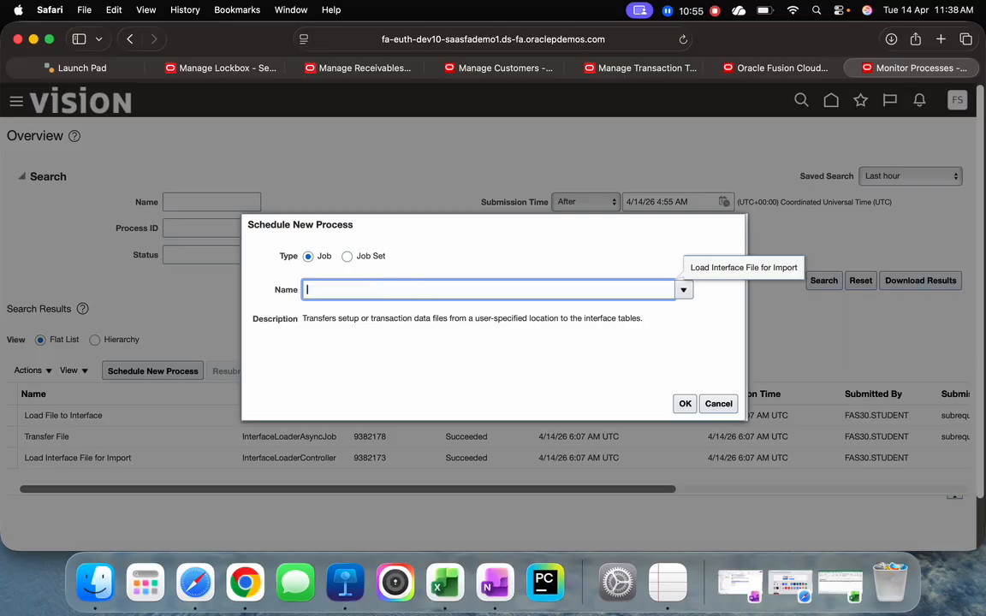
pyautogui.click(686, 291)
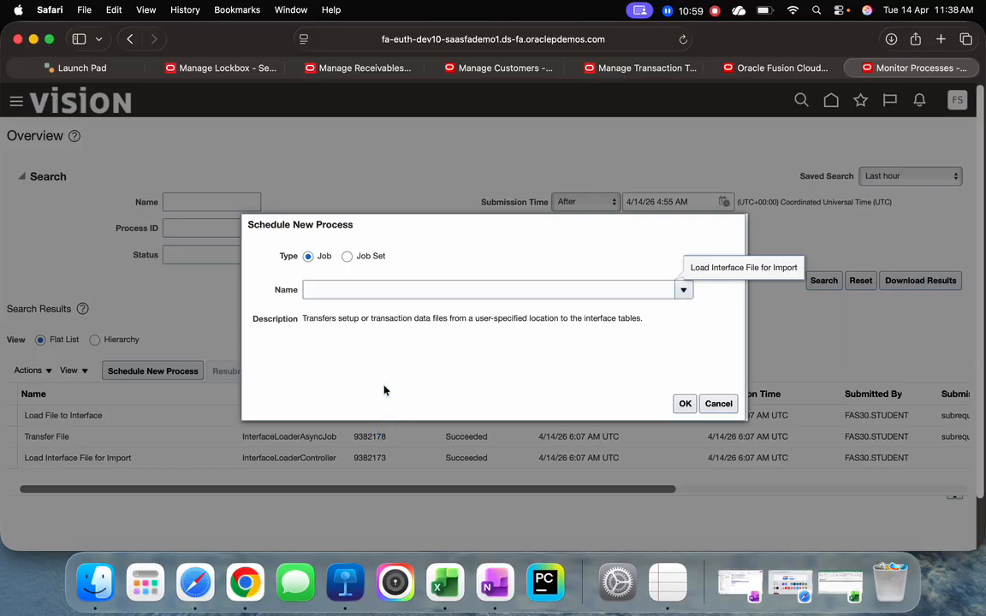
pyautogui.click(324, 520)
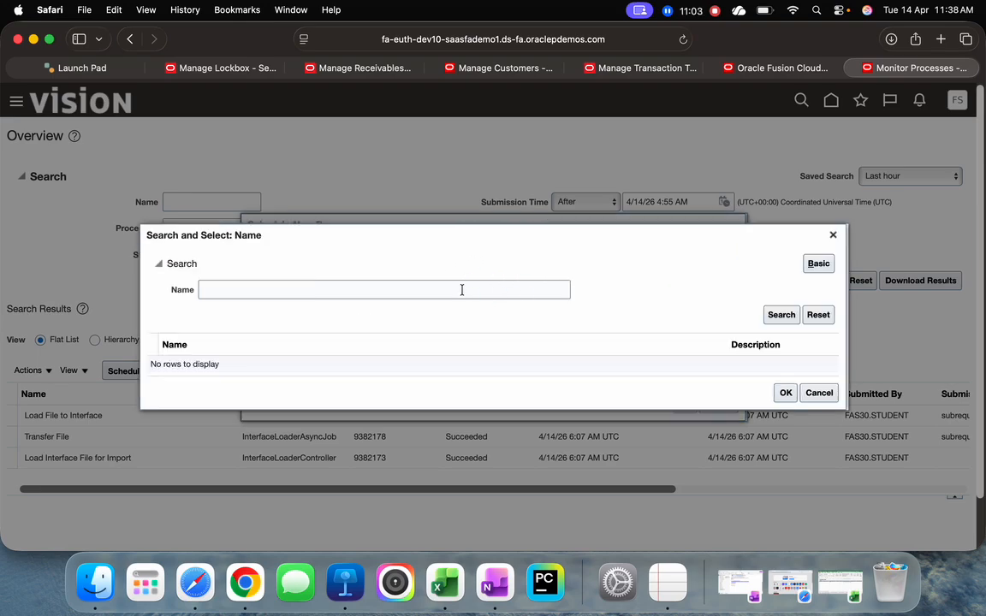
pyautogui.click(462, 290)
pyautogui.write('Process Re')
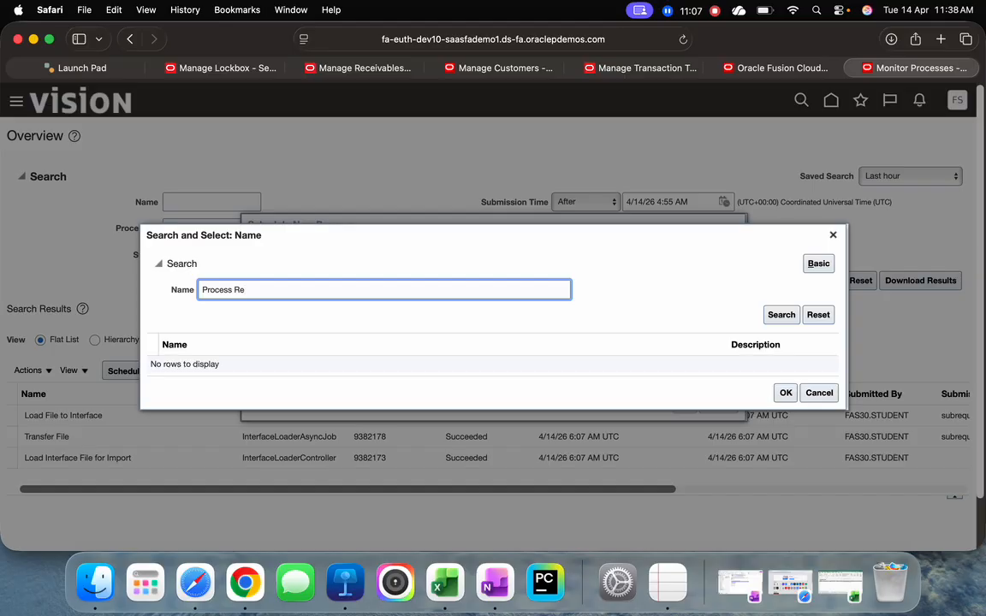
pyautogui.write('ceipts')
pyautogui.press('Return')
pyautogui.click(449, 366)
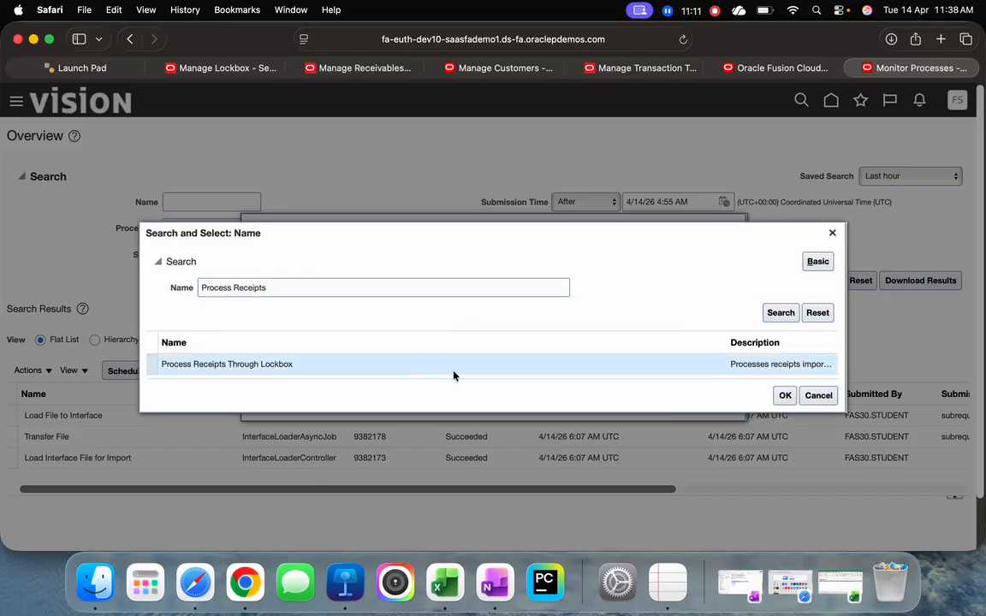
pyautogui.click(782, 397)
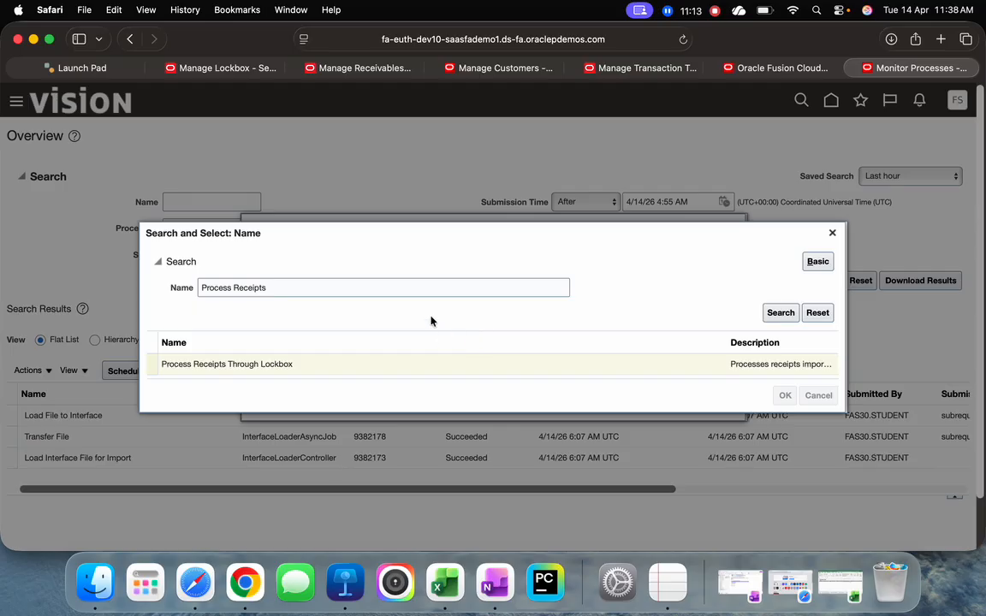
pyautogui.click(683, 405)
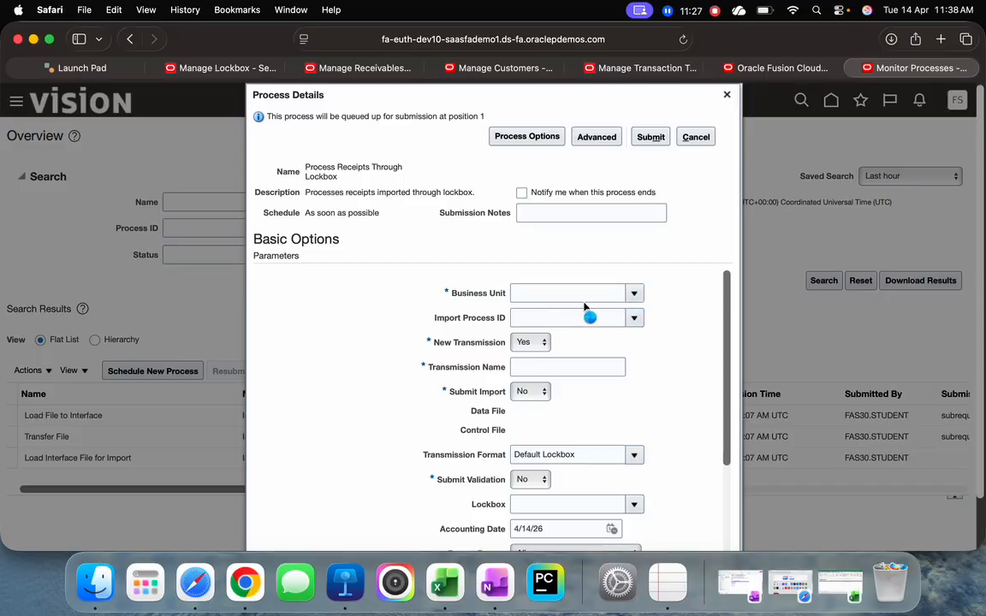
# Search for US1 and set the Business Unit parameter to US1 Business Unit
pyautogui.click(584, 306)
pyautogui.moveTo(640, 374); pyautogui.dragTo(651, 476)
pyautogui.click(526, 522)
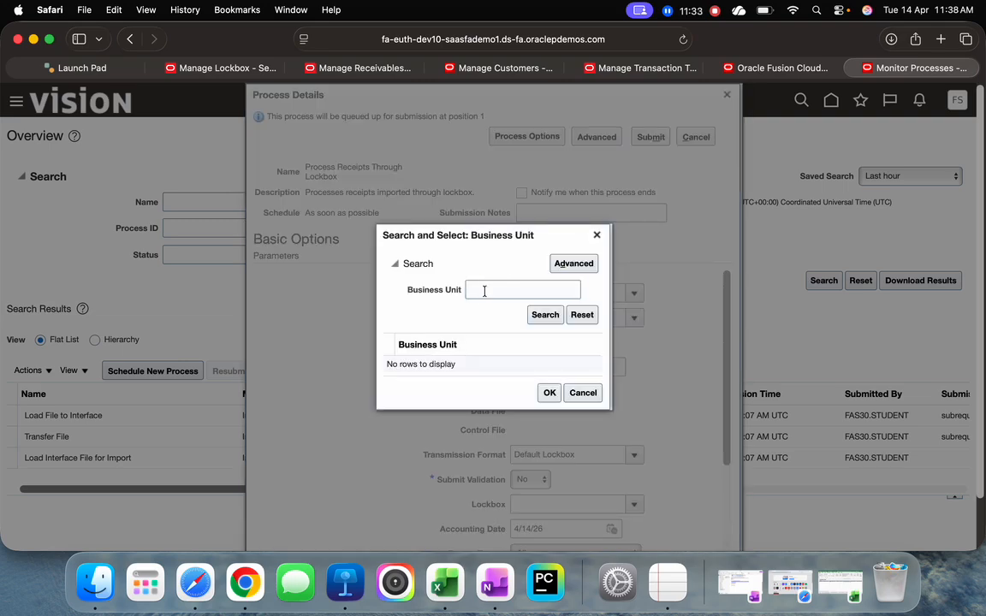
pyautogui.click(484, 291)
pyautogui.write('US')
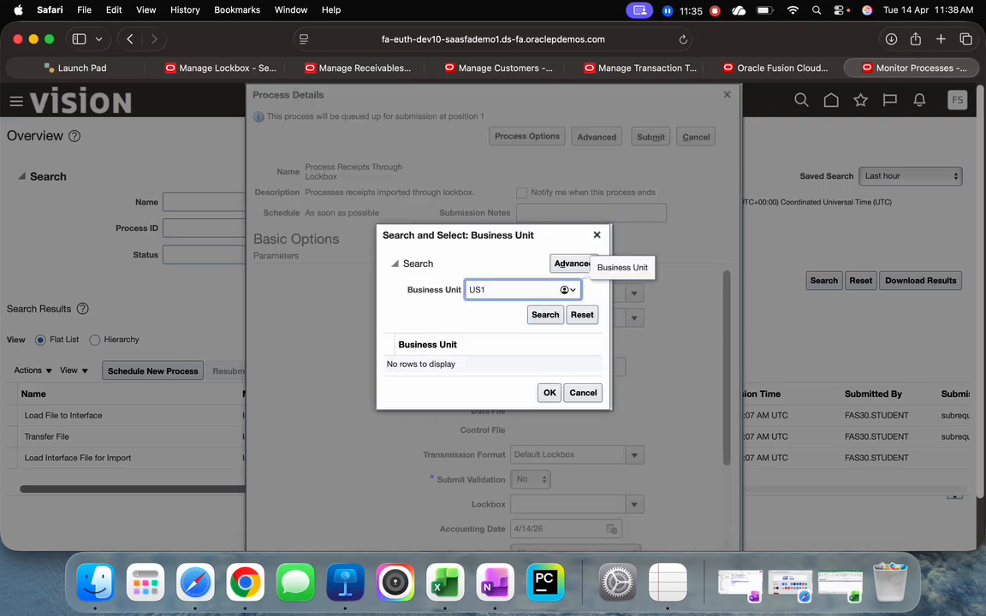
pyautogui.write('1')
pyautogui.press('Return')
pyautogui.click(485, 366)
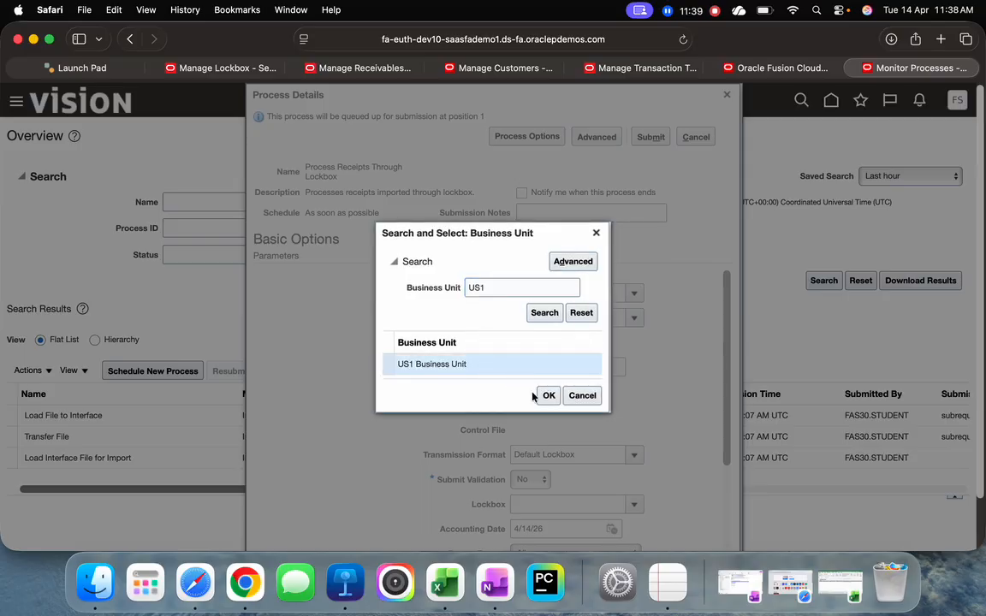
pyautogui.click(549, 395)
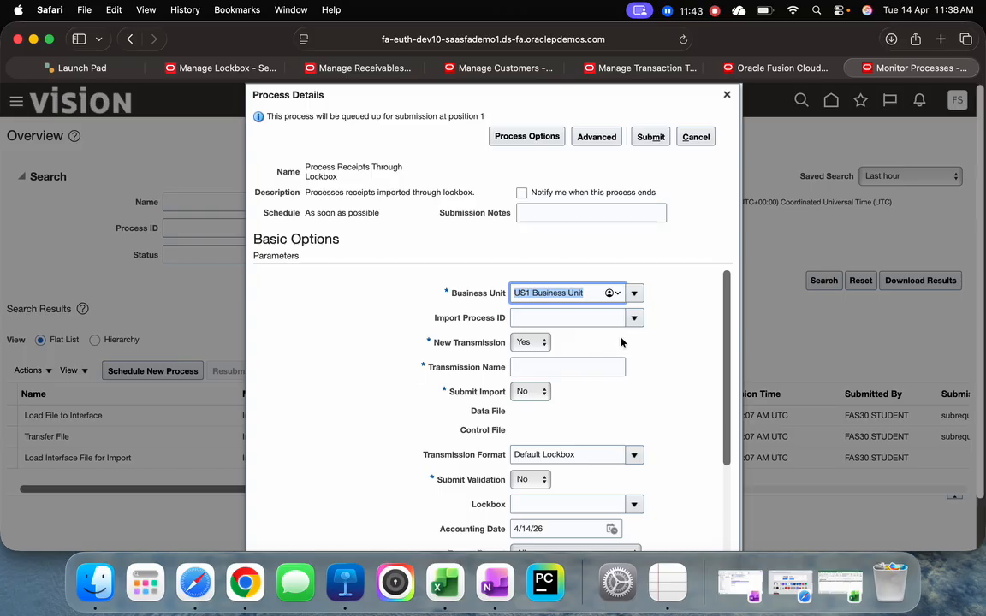
# Set the Import Process ID to 9382173 and shift the Process Details dialog aside
pyautogui.click(635, 317)
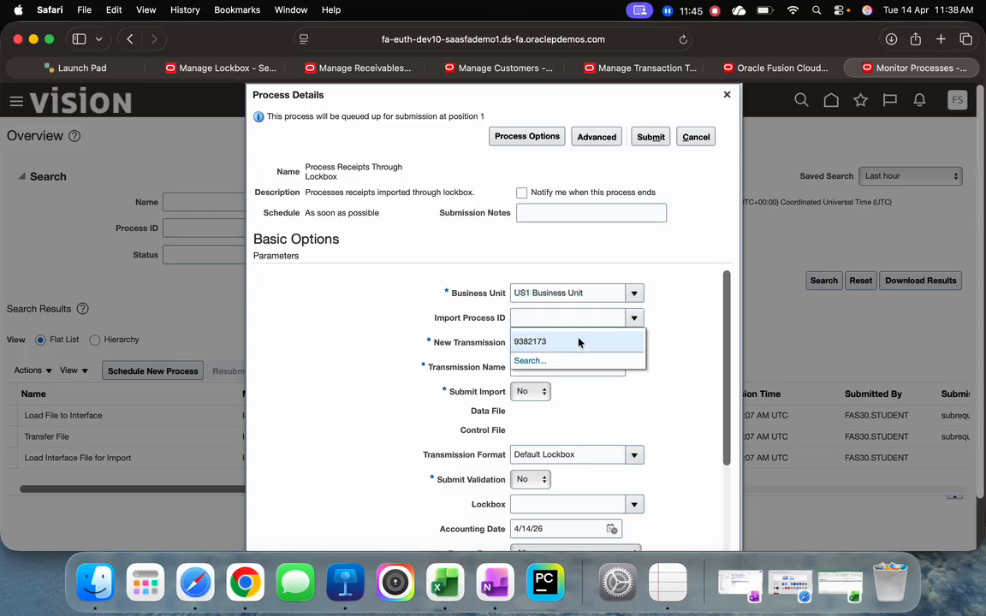
pyautogui.click(560, 344)
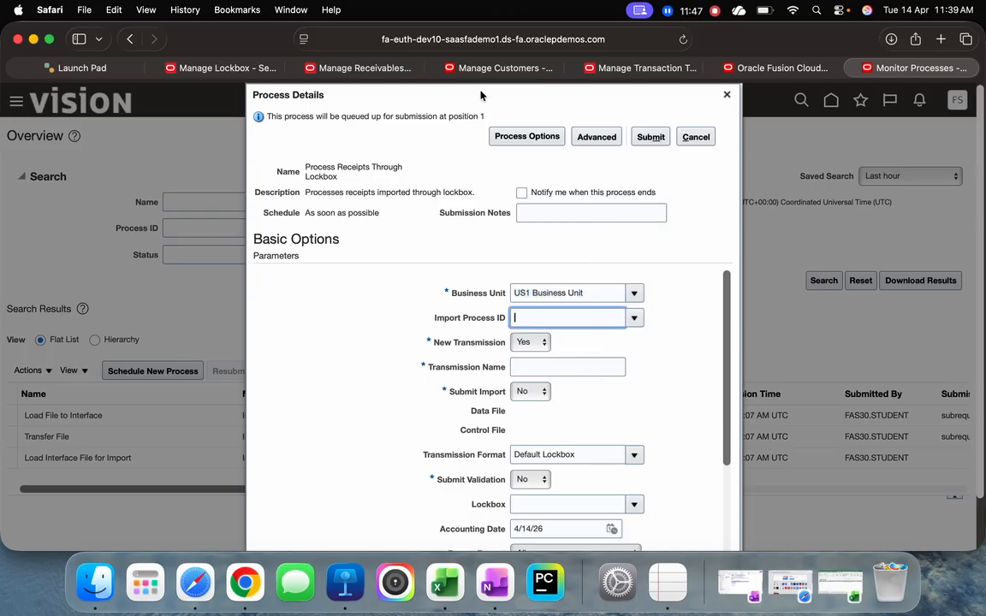
pyautogui.moveTo(481, 96)
pyautogui.mouseDown()
pyautogui.moveTo(685, 95)
pyautogui.moveTo(490, 99)
pyautogui.mouseUp()
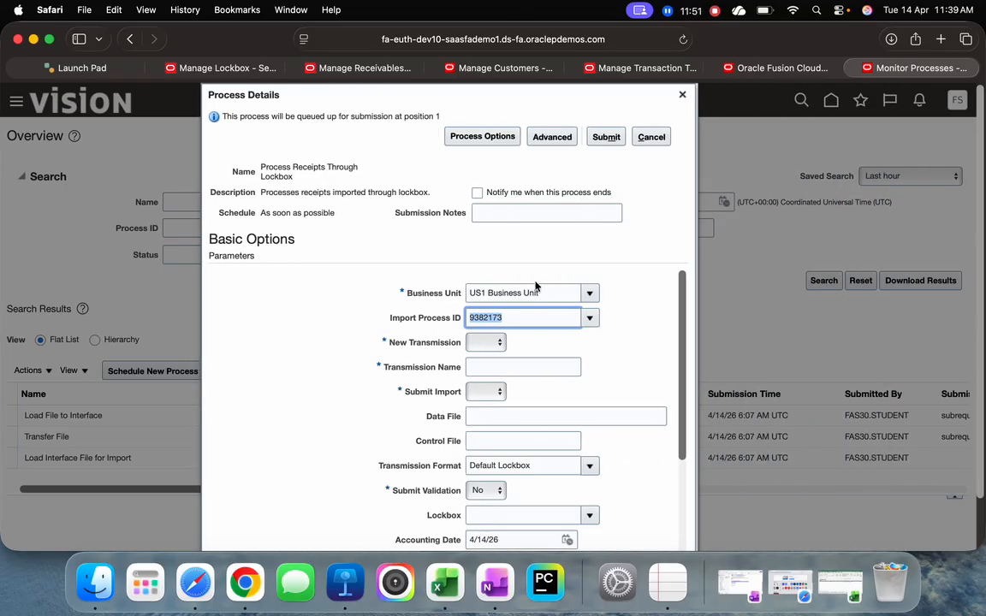
# Set New Transmission to Yes and enter LOCKBOX0001 as the transmission name, leaving the name selected
pyautogui.click(482, 346)
pyautogui.click(503, 354)
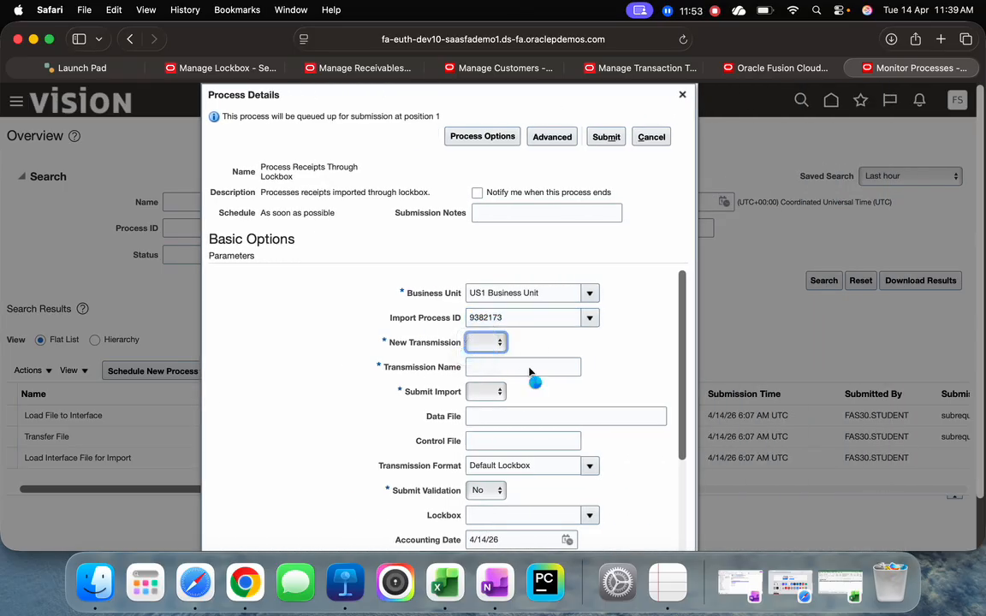
pyautogui.click(527, 367)
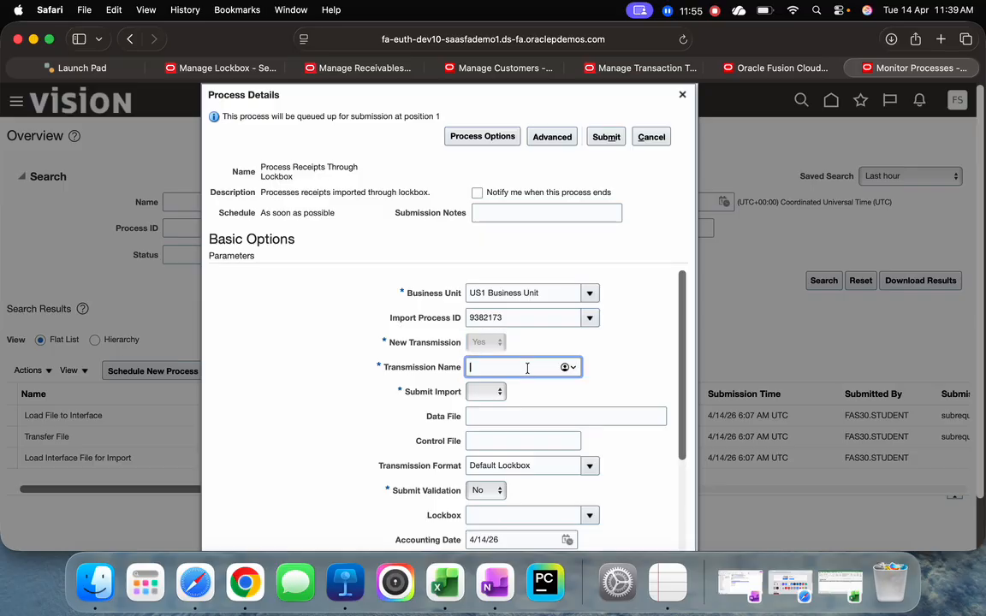
pyautogui.write('LOCKBO')
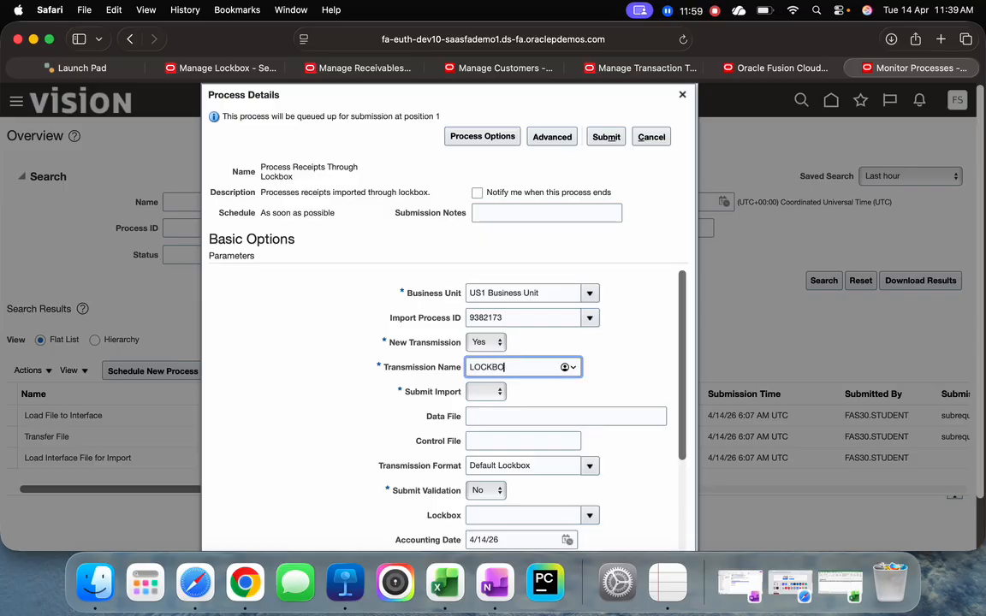
pyautogui.write('X0001')
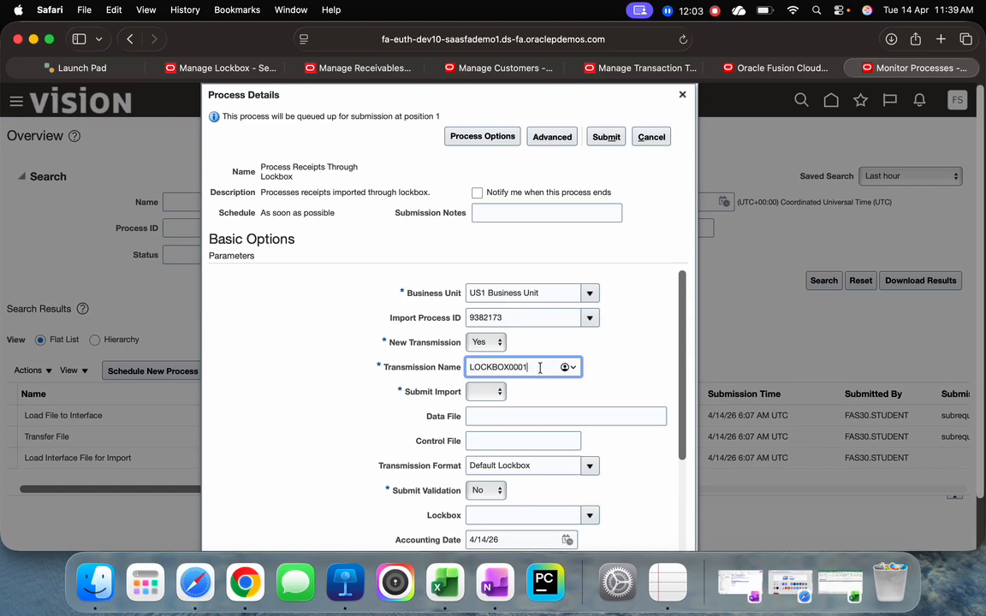
pyautogui.moveTo(535, 367); pyautogui.dragTo(461, 369)
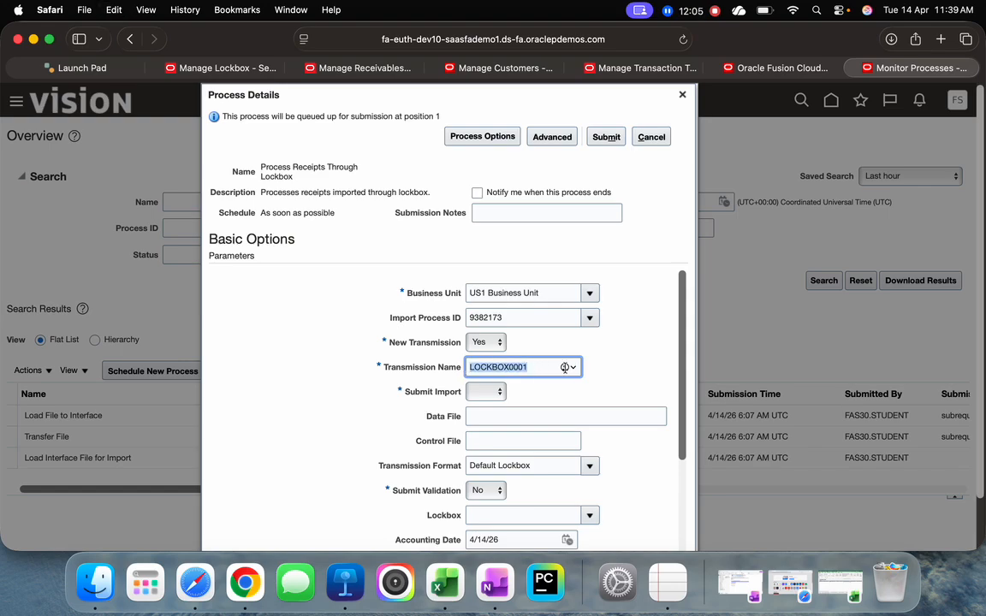
# Set Submit Import to No, review the remaining lockbox parameters and submit the process
pyautogui.click(485, 391)
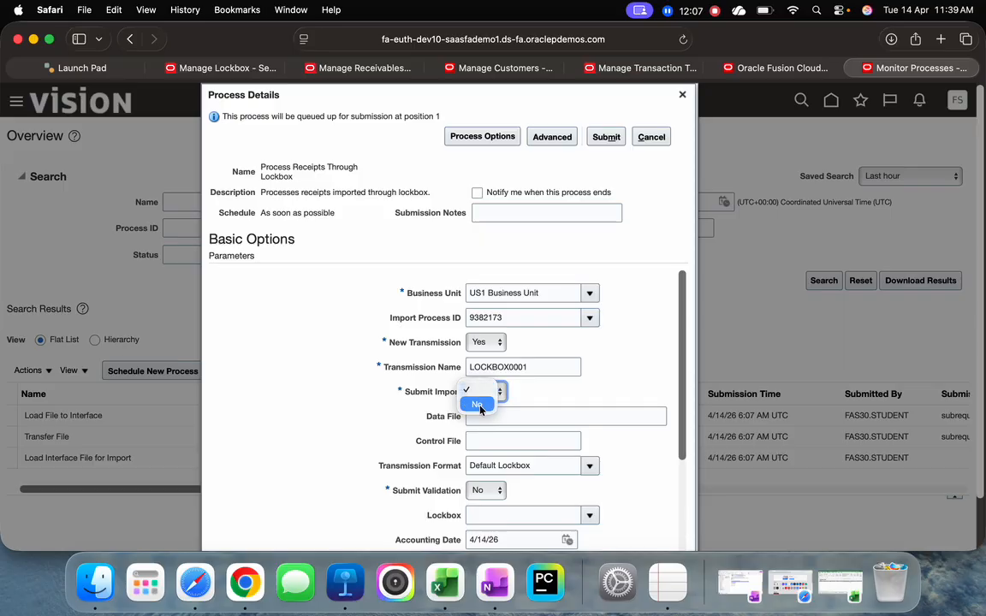
pyautogui.click(479, 403)
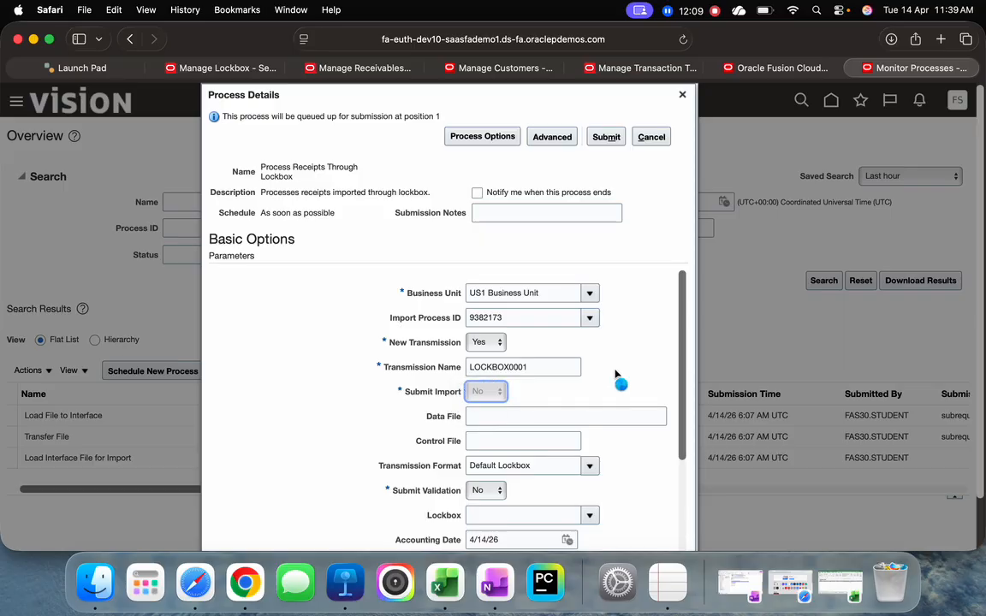
pyautogui.scroll(-2, 639, 363)
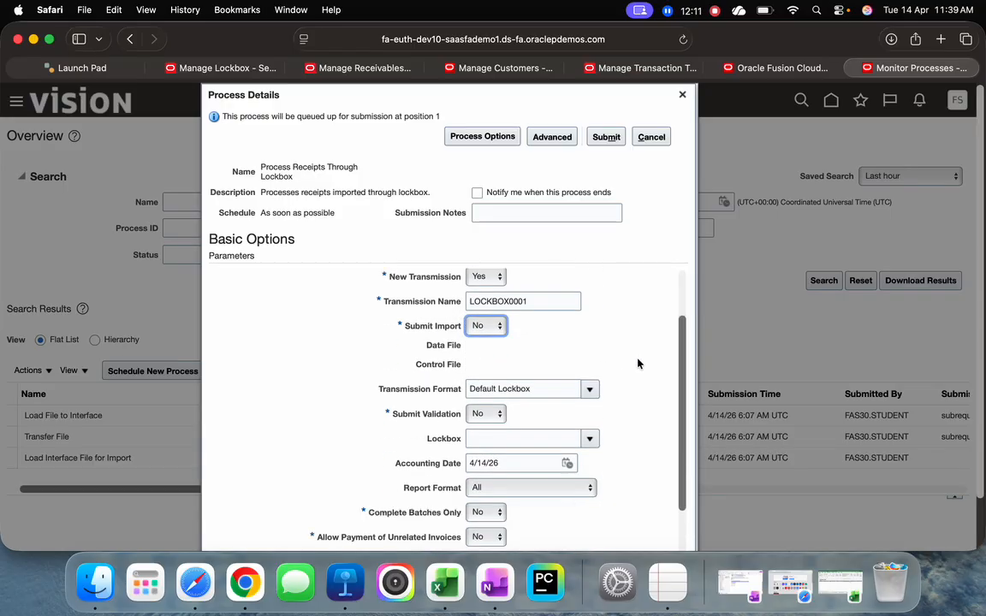
pyautogui.scroll(-1, 638, 363)
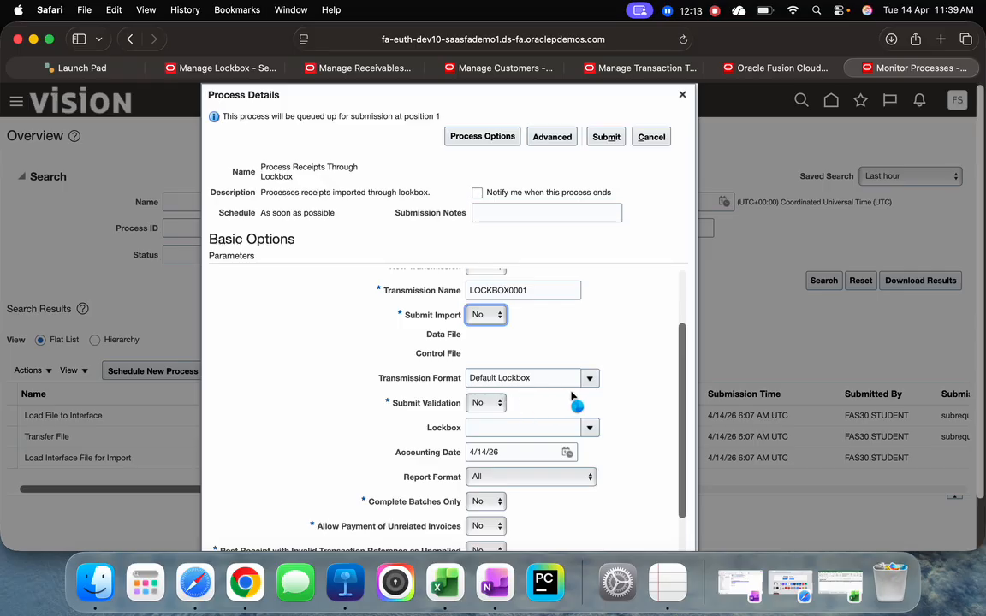
pyautogui.scroll(2, 638, 365)
pyautogui.scroll(-4, 638, 365)
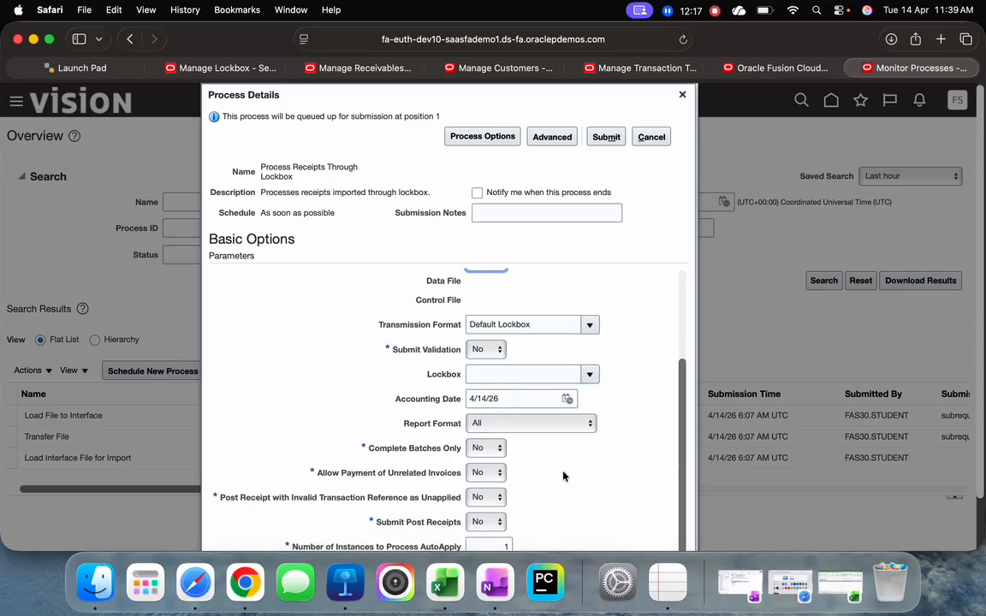
pyautogui.scroll(3, 640, 440)
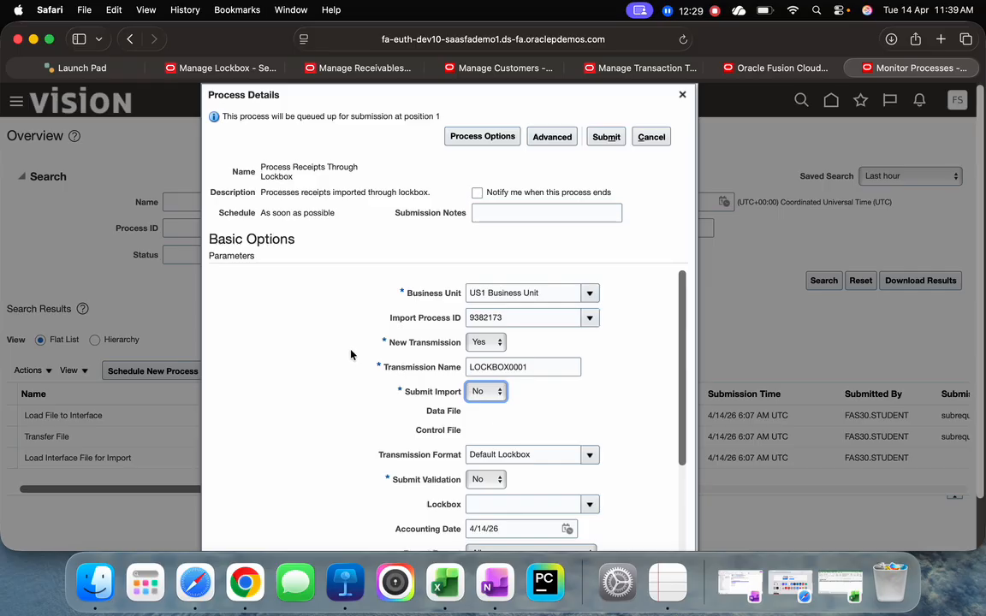
pyautogui.click(609, 139)
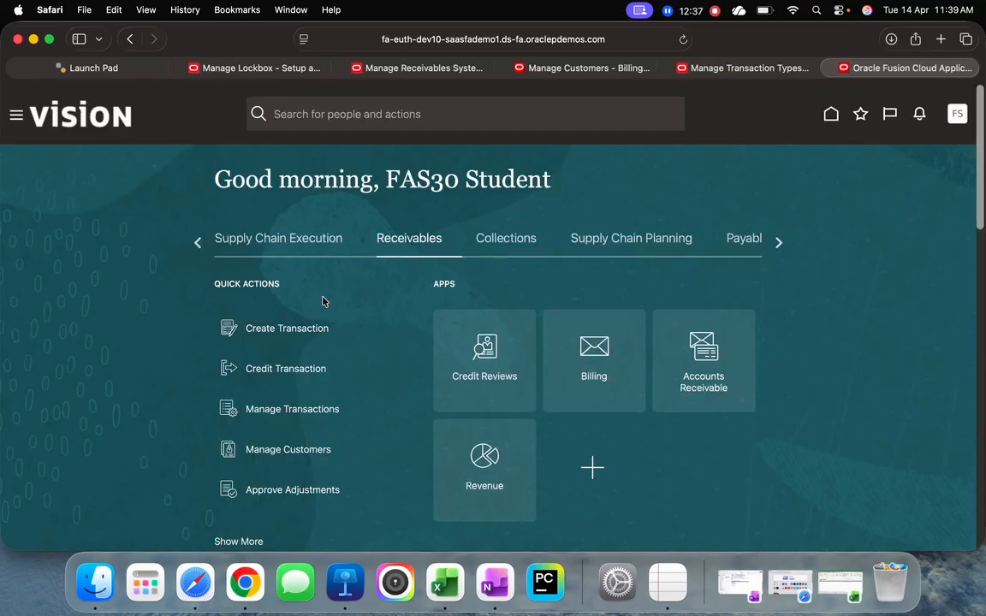
# Switch to the browser page showing Manage Lockbox and open Scheduled Processes there
pyautogui.click(282, 72)
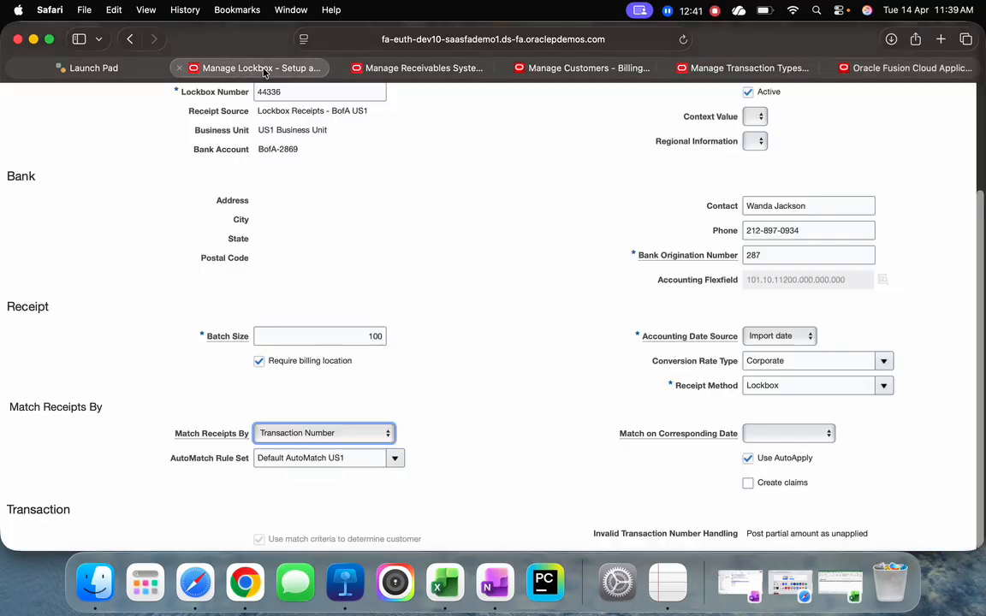
pyautogui.scroll(5, 60, 167)
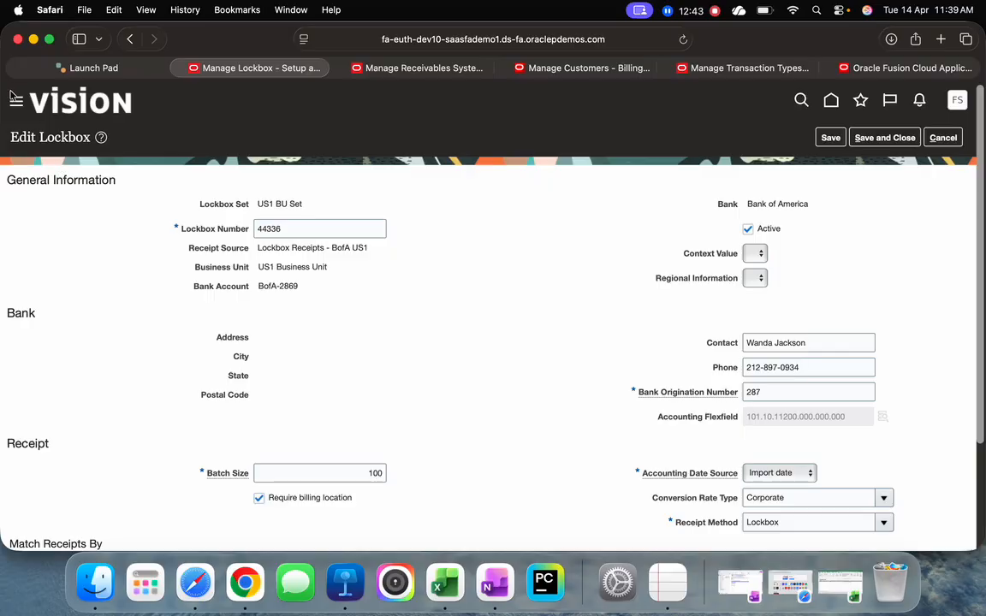
pyautogui.click(65, 225)
pyautogui.scroll(-10, 169, 289)
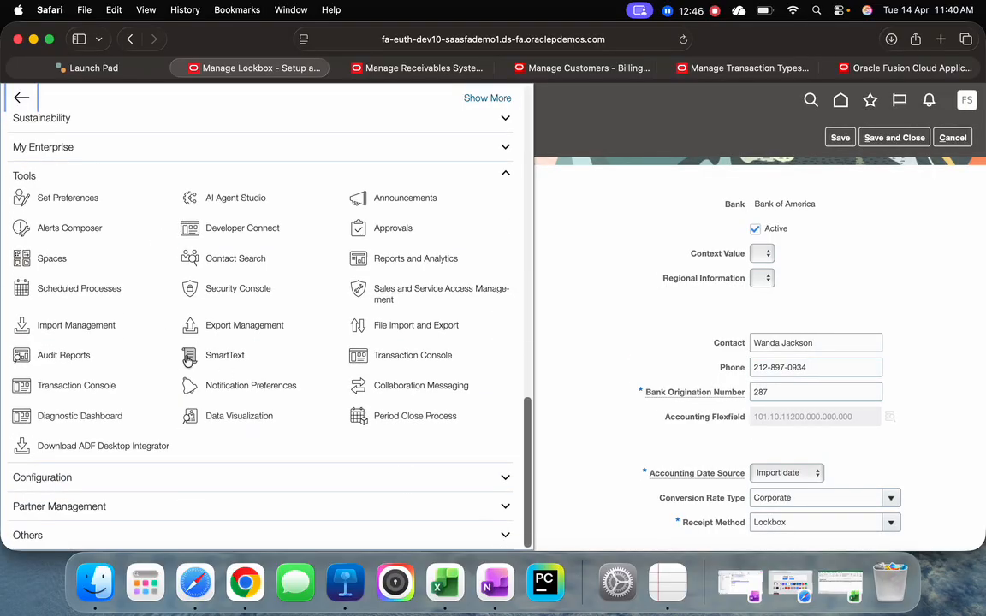
pyautogui.click(84, 293)
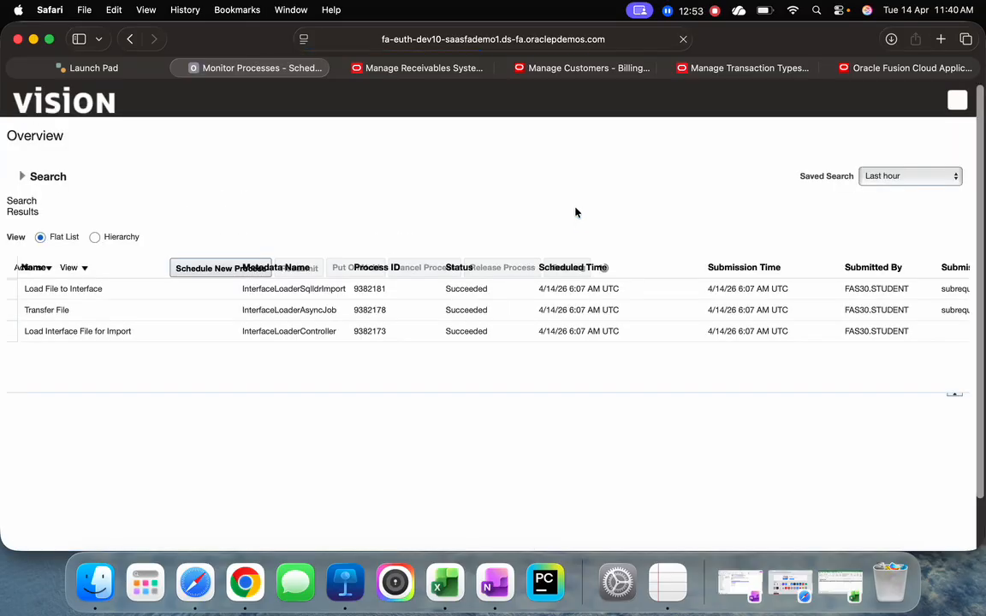
# Open Scheduled Processes on the Manage Receivables System Options page too, refresh the existing process list and return to that list
pyautogui.click(376, 68)
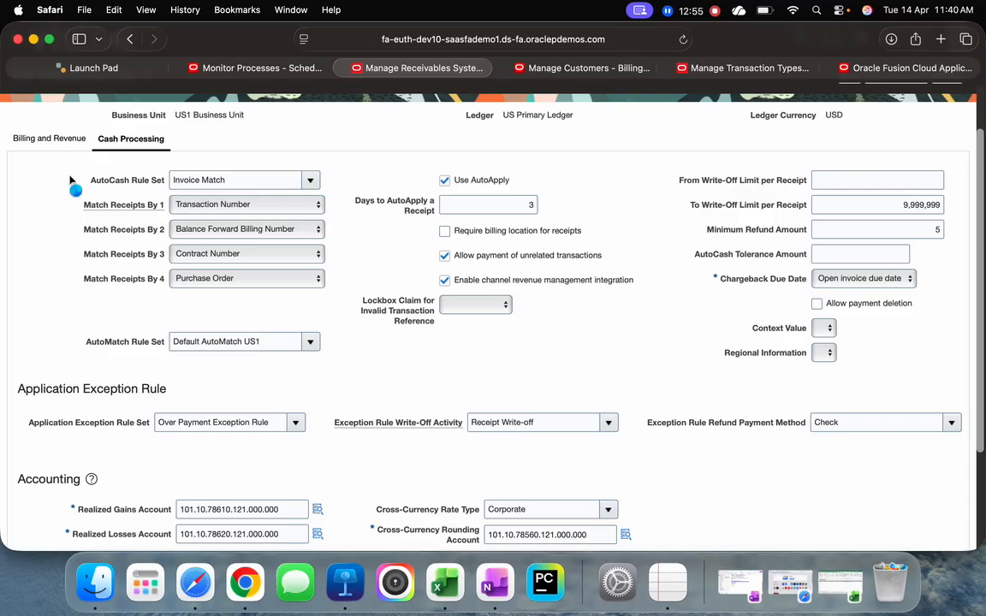
pyautogui.click(75, 190)
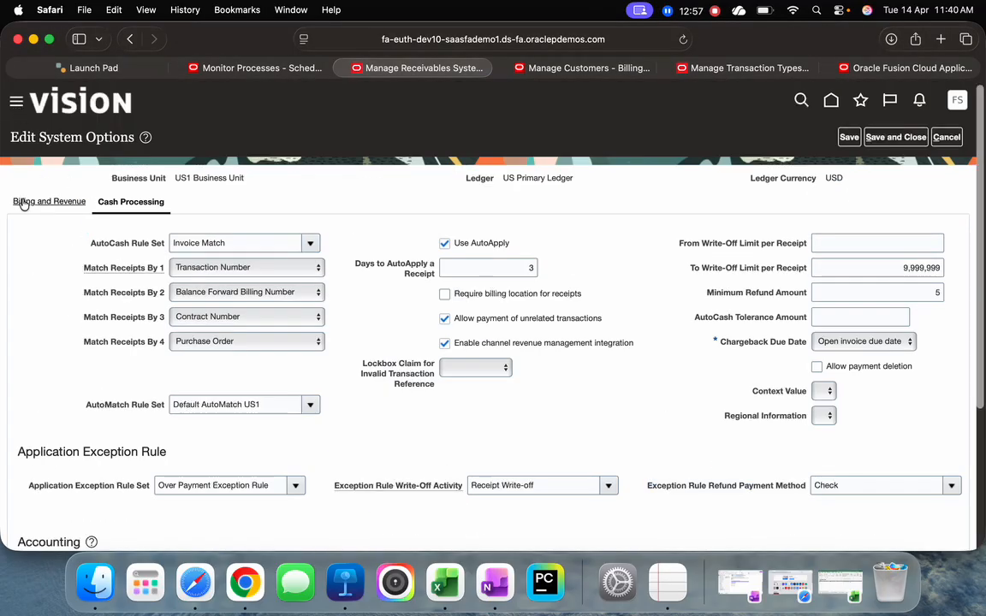
pyautogui.click(12, 278)
pyautogui.click(241, 68)
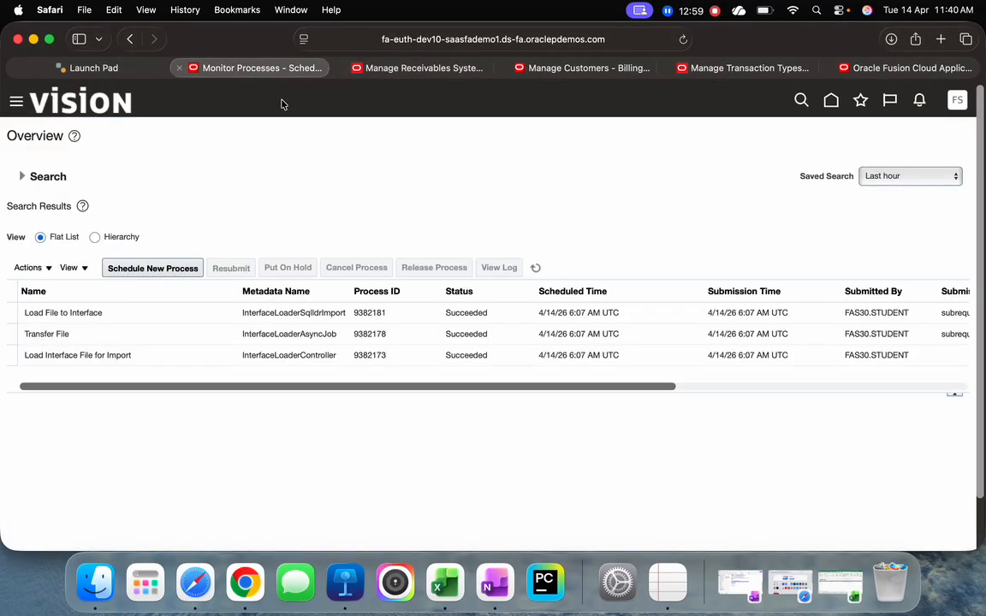
pyautogui.click(535, 269)
pyautogui.click(387, 68)
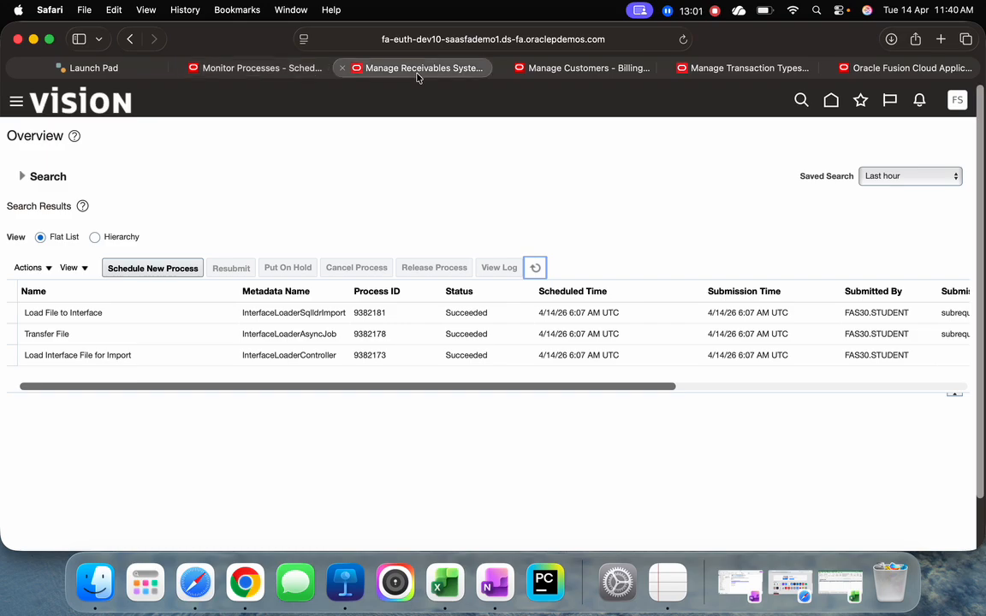
pyautogui.scroll(-15, 142, 310)
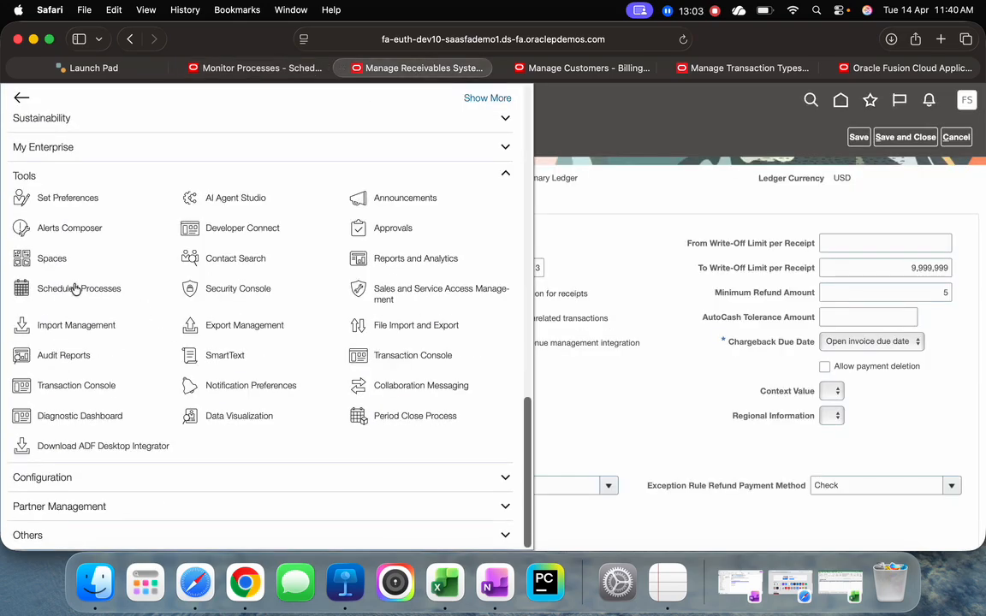
pyautogui.click(265, 70)
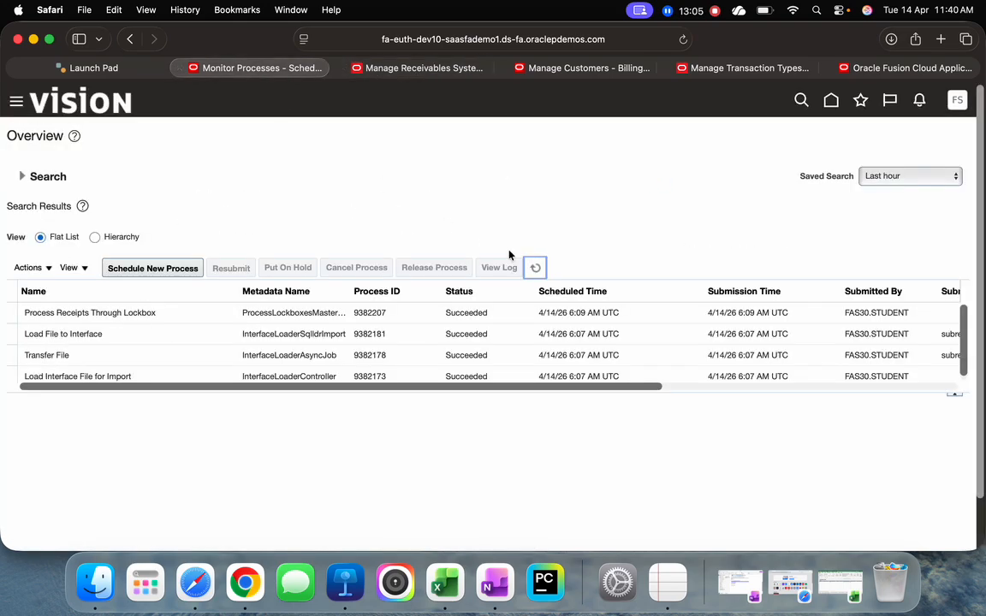
# Refresh the process list, enlarge its results table and check the Process Receipts Through Lockbox run
pyautogui.click(535, 269)
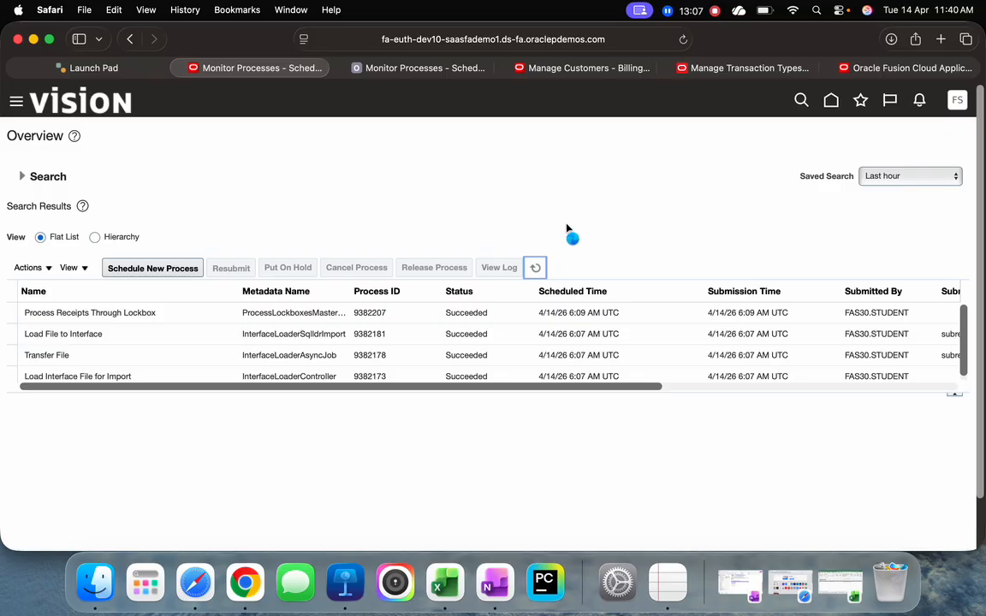
pyautogui.moveTo(506, 396); pyautogui.dragTo(510, 456)
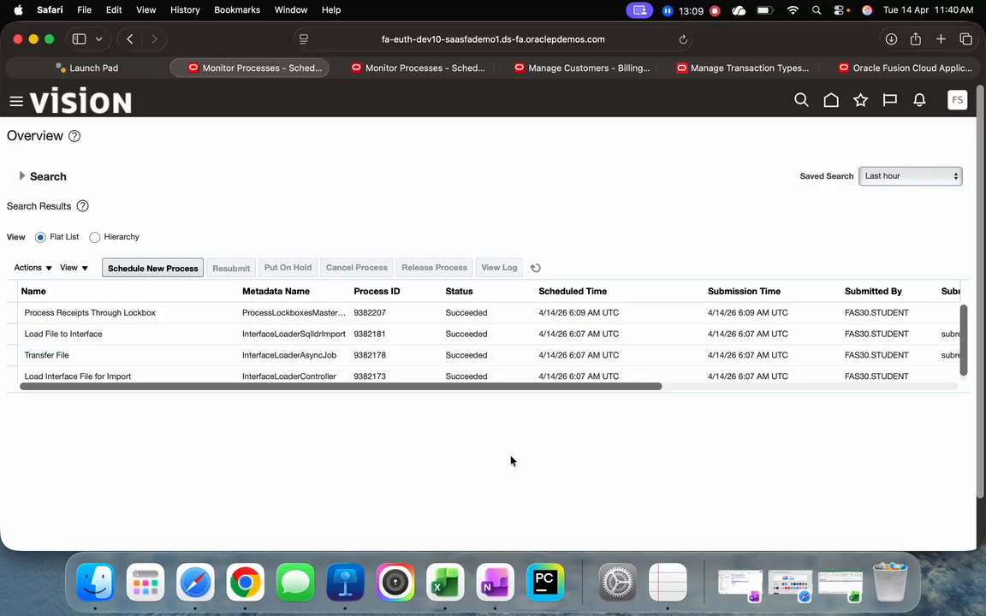
pyautogui.click(177, 317)
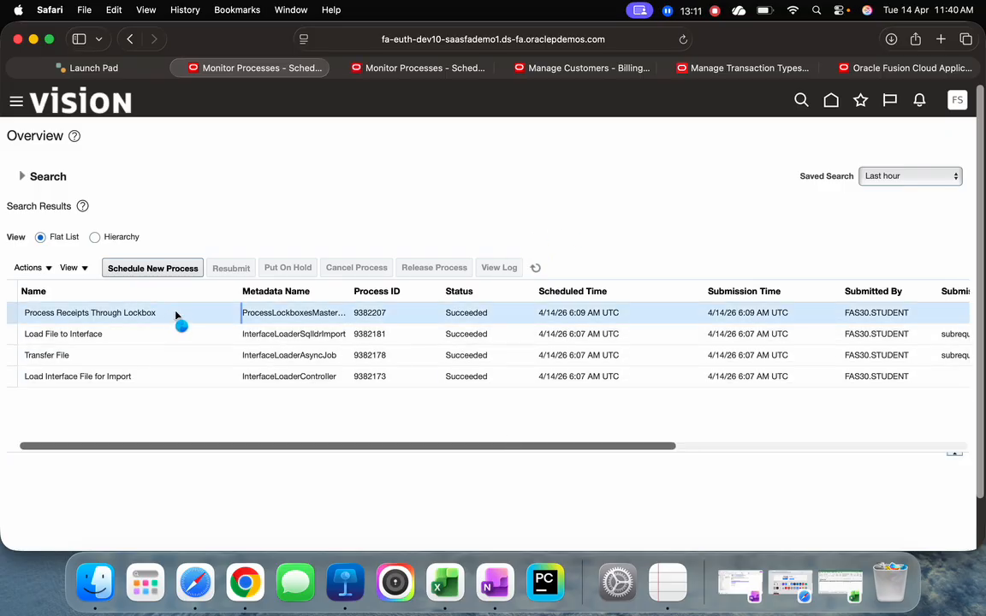
pyautogui.click(535, 267)
pyautogui.click(194, 224)
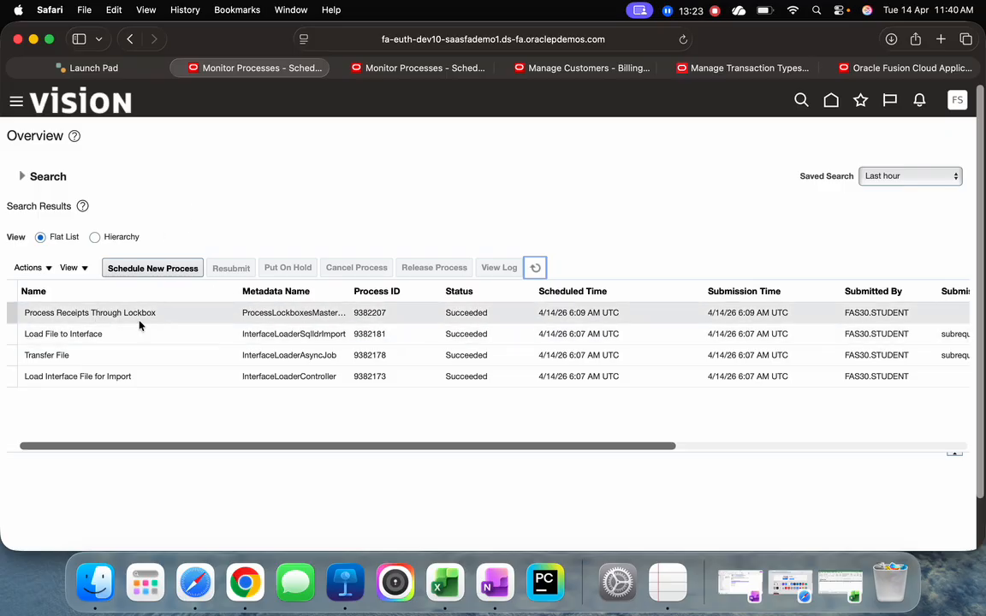
# Schedule a new process, searching job names for Process Receipts, selecting Process Receipts Through Lockbox and continuing to its process details
pyautogui.click(154, 270)
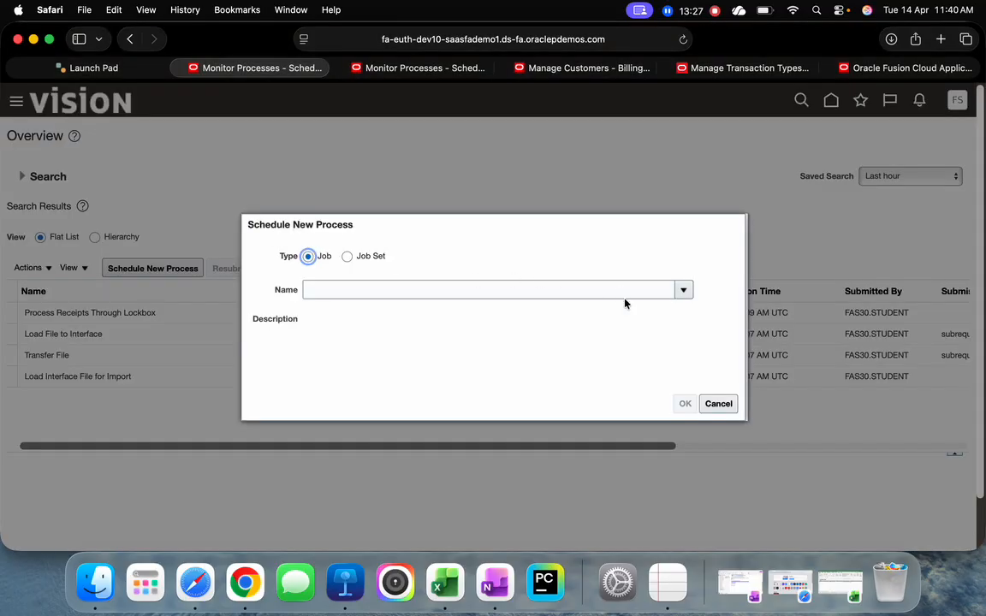
pyautogui.click(684, 292)
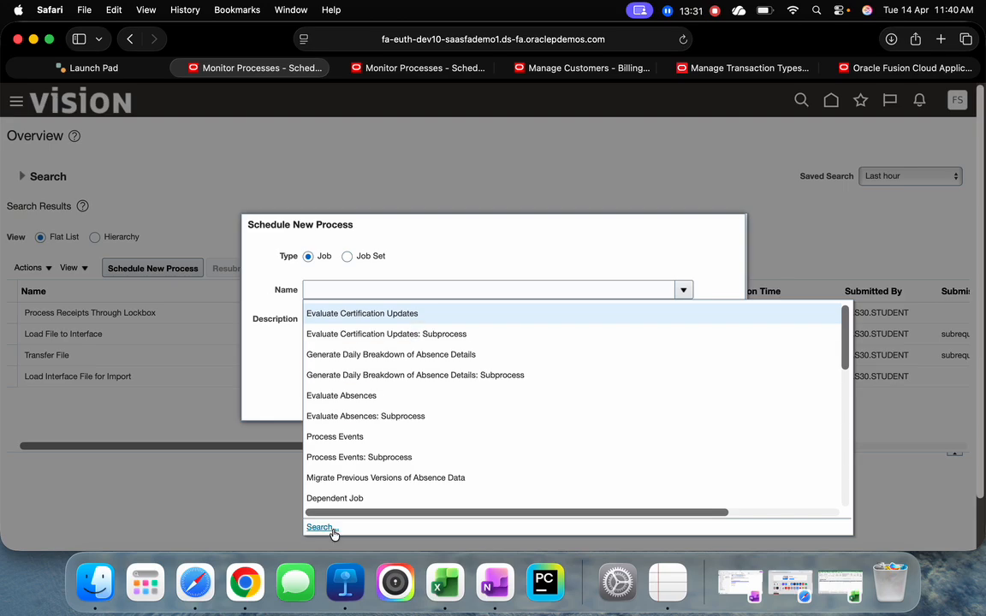
pyautogui.click(333, 531)
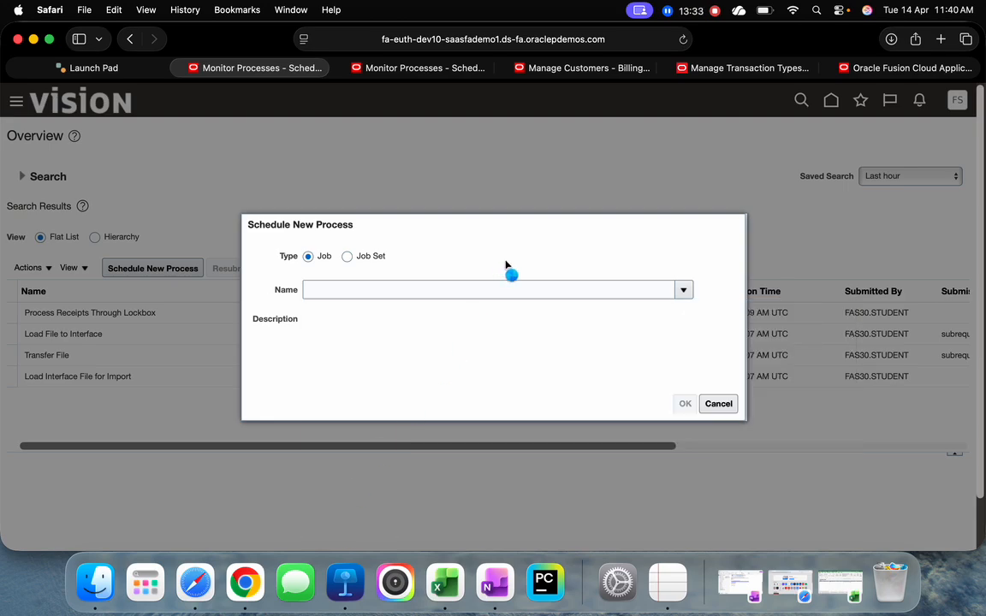
pyautogui.click(497, 291)
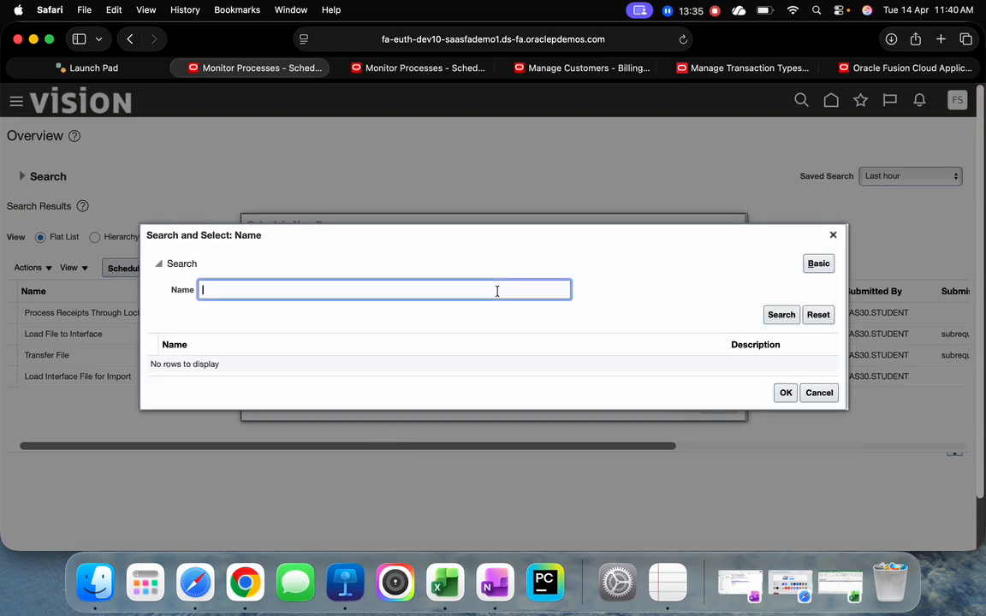
pyautogui.write('Process Receipts')
pyautogui.press('Return')
pyautogui.click(290, 365)
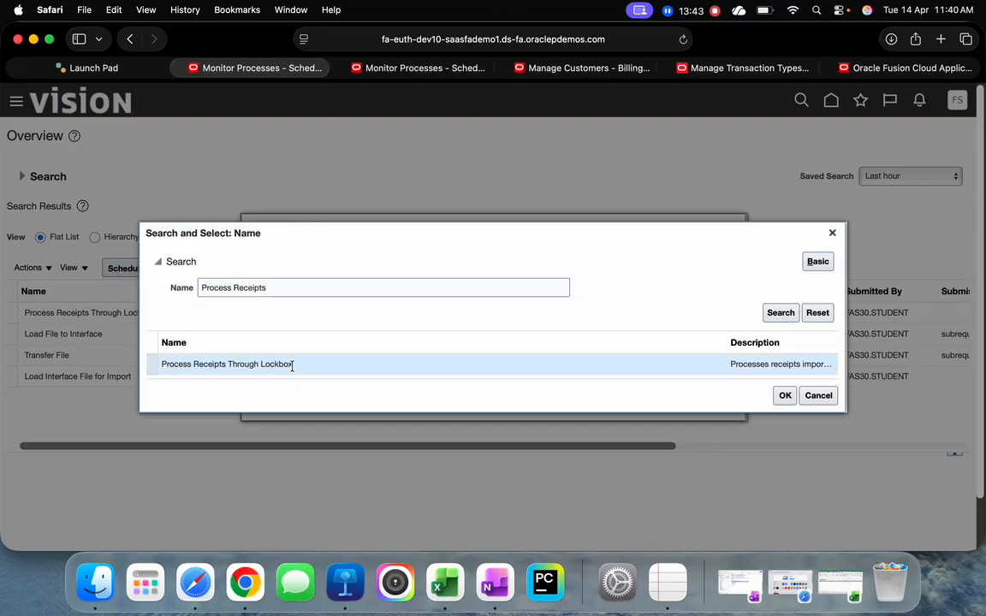
pyautogui.click(783, 395)
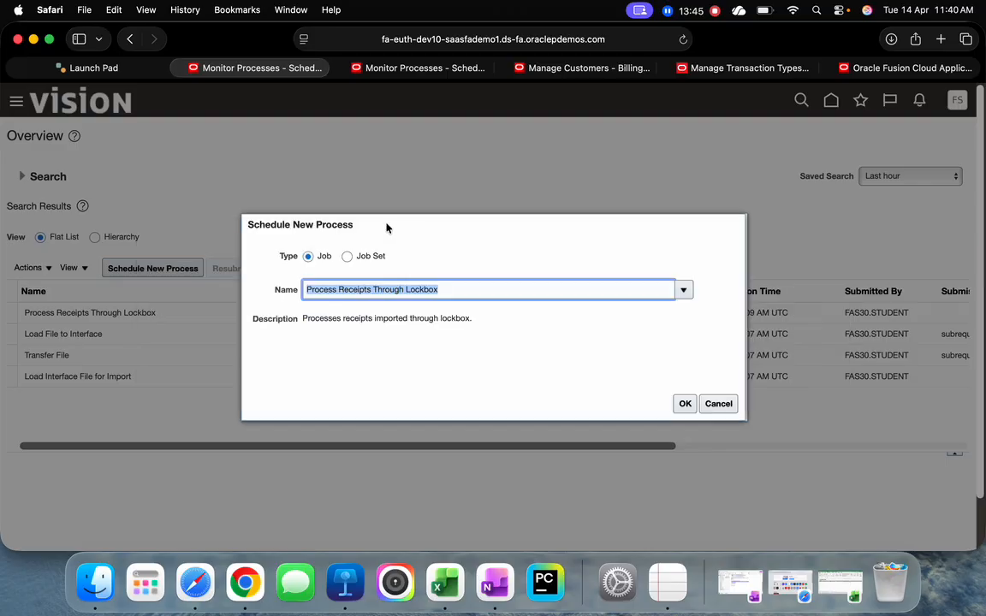
pyautogui.click(684, 403)
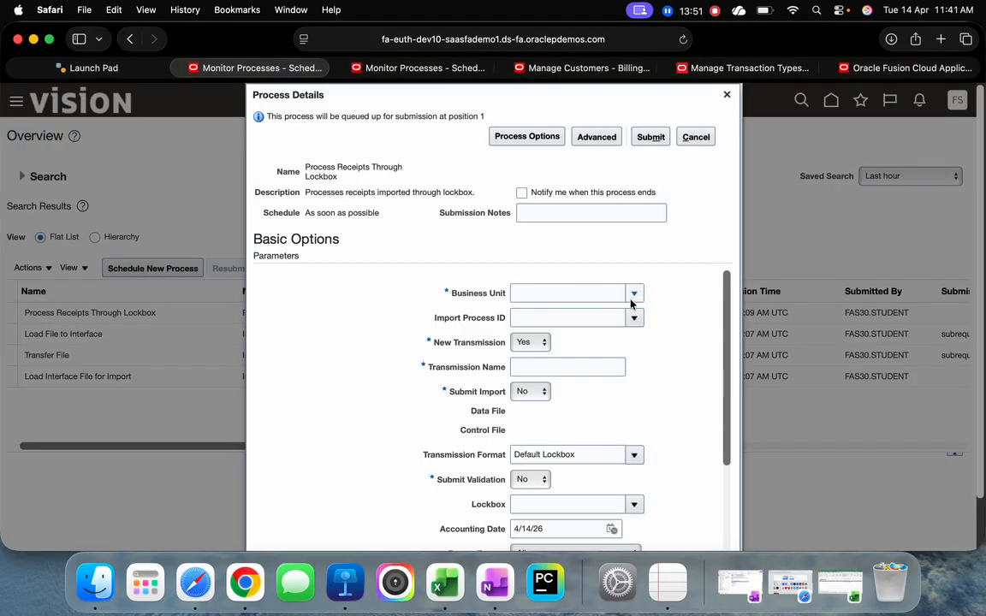
# Set the business unit to US1 Business Unit, New Transmission to No and the transmission name to LOCKBOX0001
pyautogui.click(569, 292)
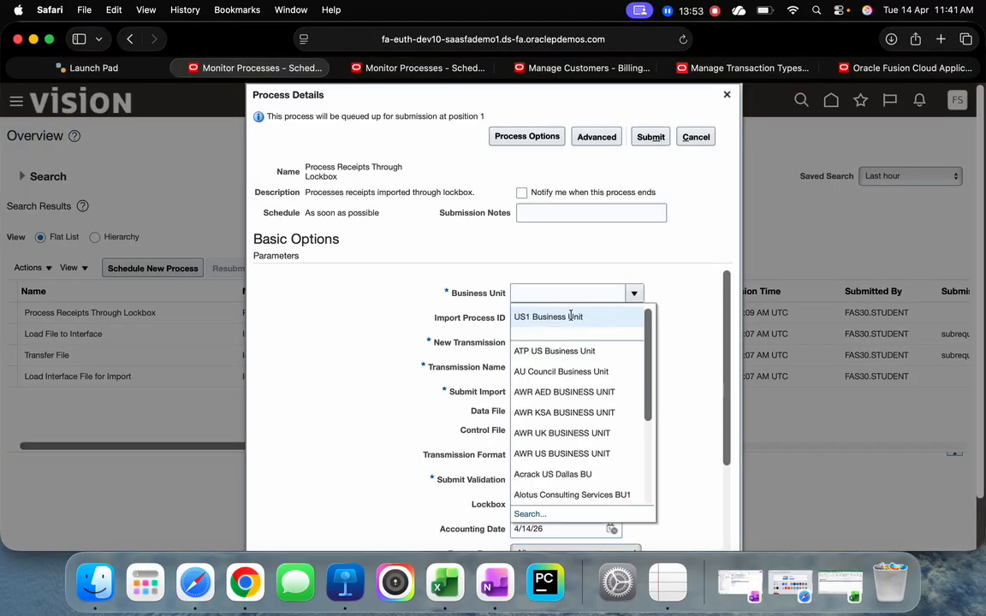
pyautogui.click(556, 315)
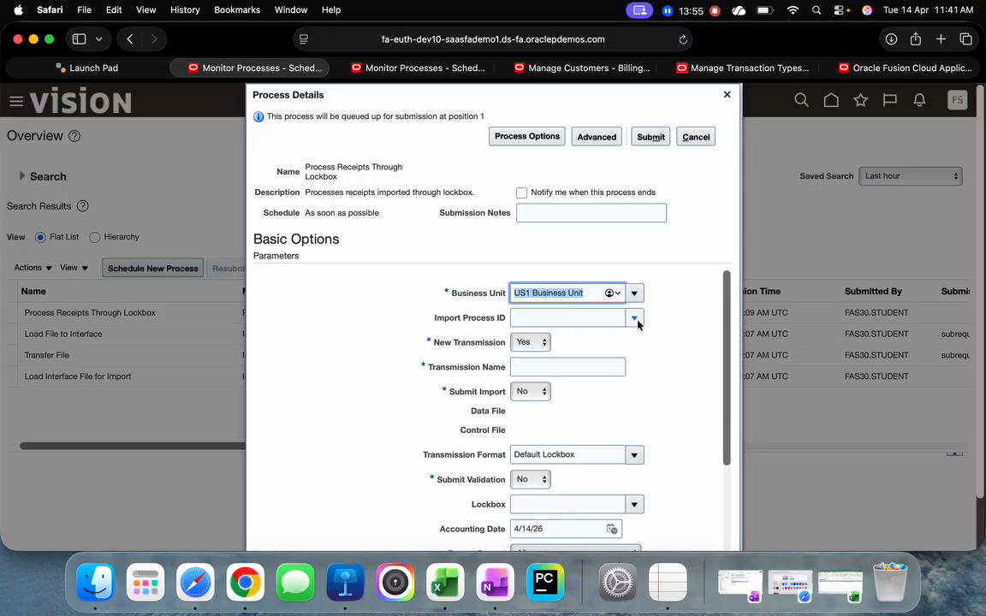
pyautogui.click(662, 341)
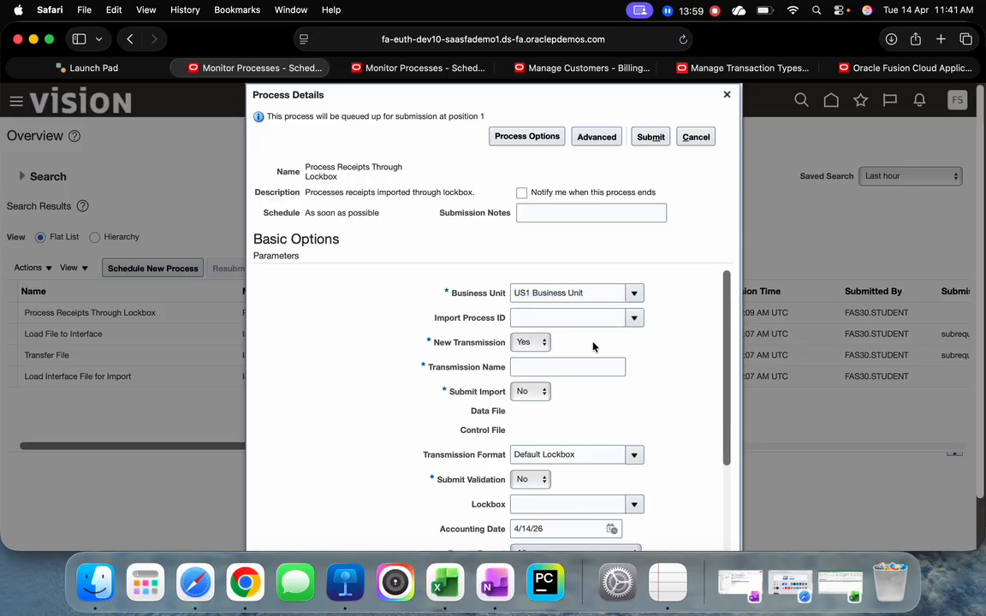
pyautogui.click(531, 342)
pyautogui.click(520, 325)
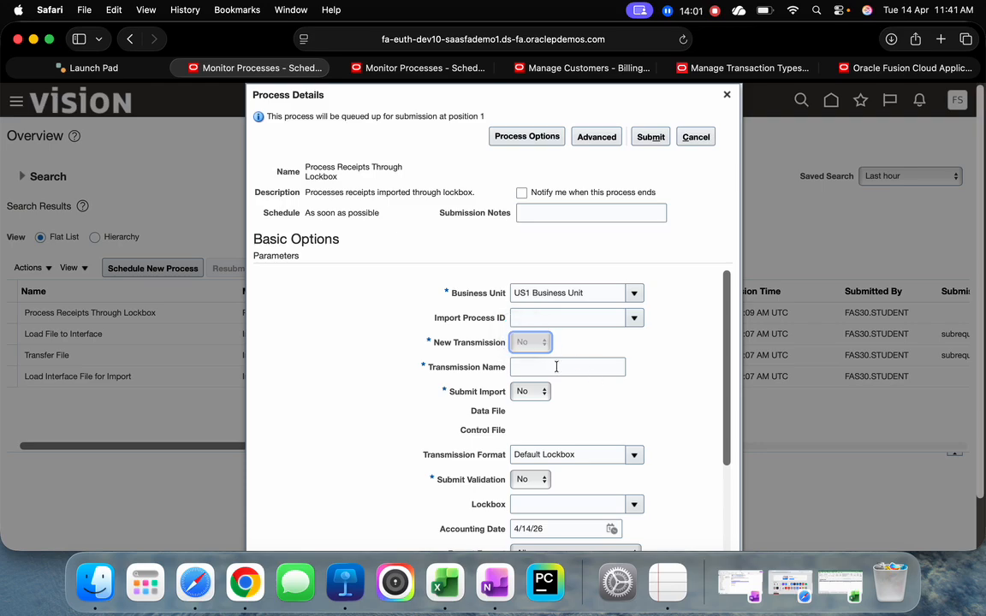
pyautogui.click(558, 366)
pyautogui.write('LOCKBOX0001')
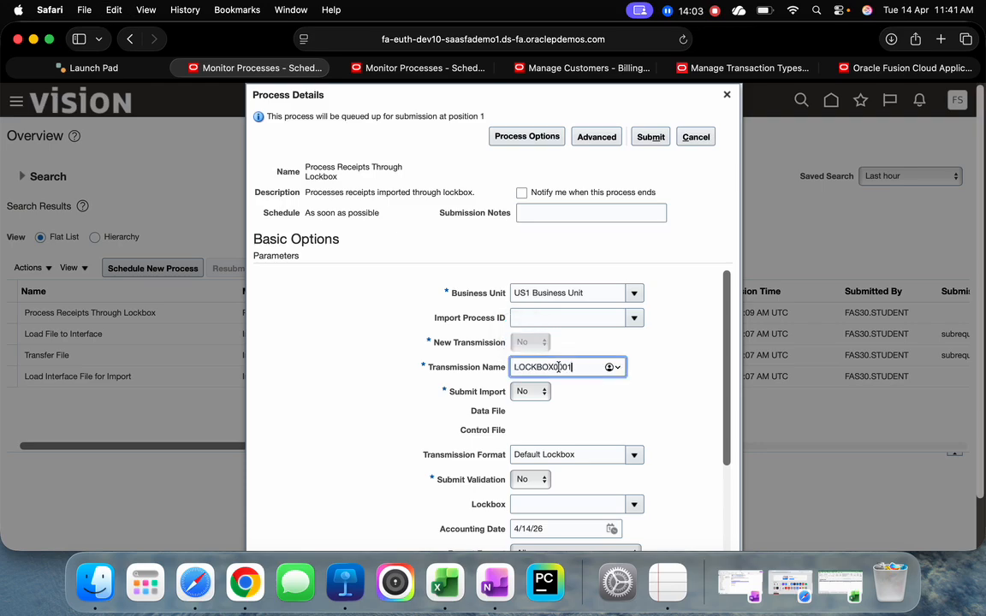
pyautogui.click(658, 376)
# Set Submit Validation to Yes, choose lockbox 44336, and submit the Process Receipts Through Lockbox job
pyautogui.scroll(-1, 660, 366)
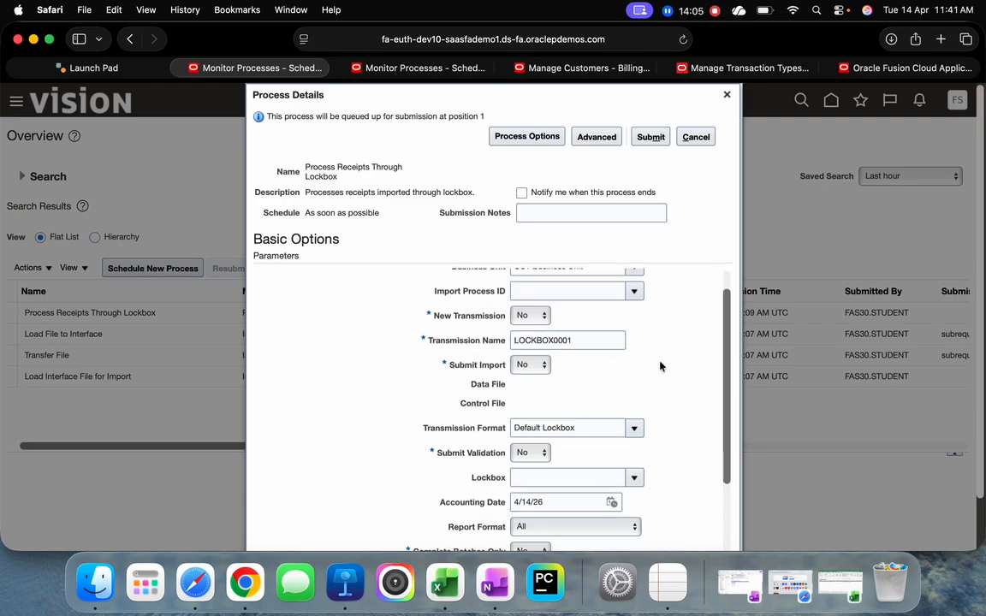
pyautogui.scroll(-3, 659, 366)
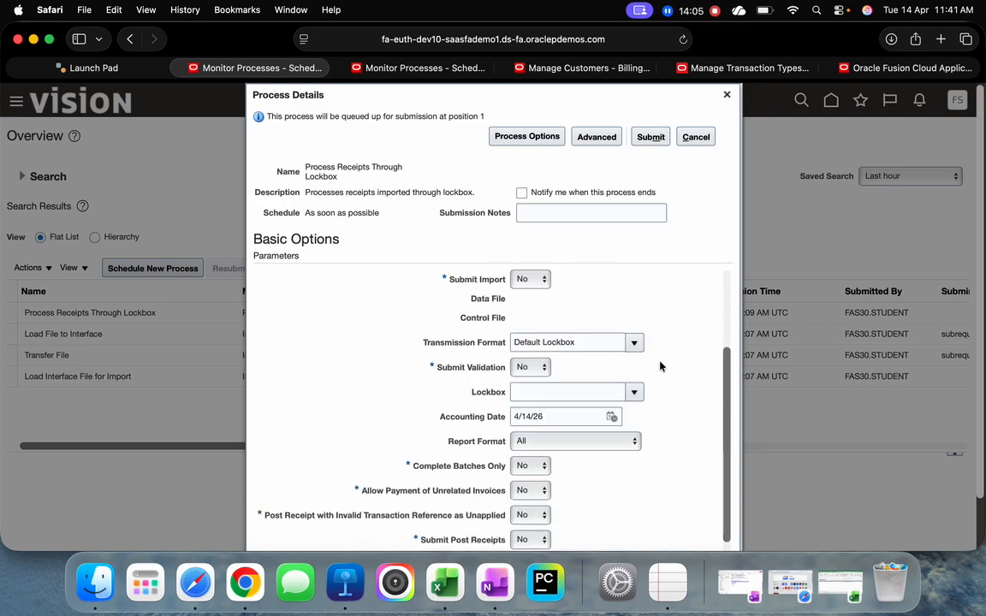
pyautogui.click(531, 358)
pyautogui.click(521, 371)
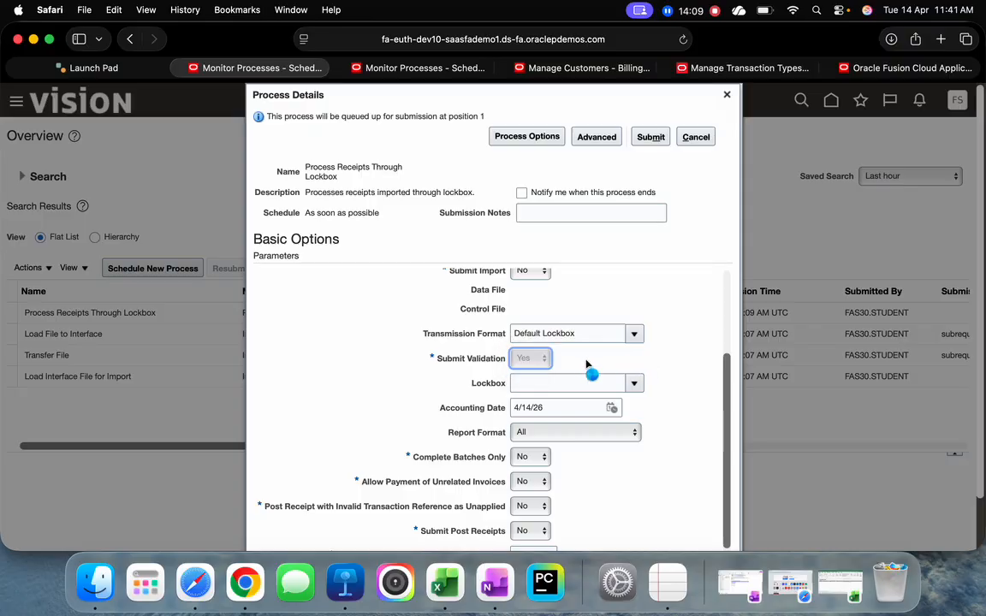
pyautogui.click(552, 385)
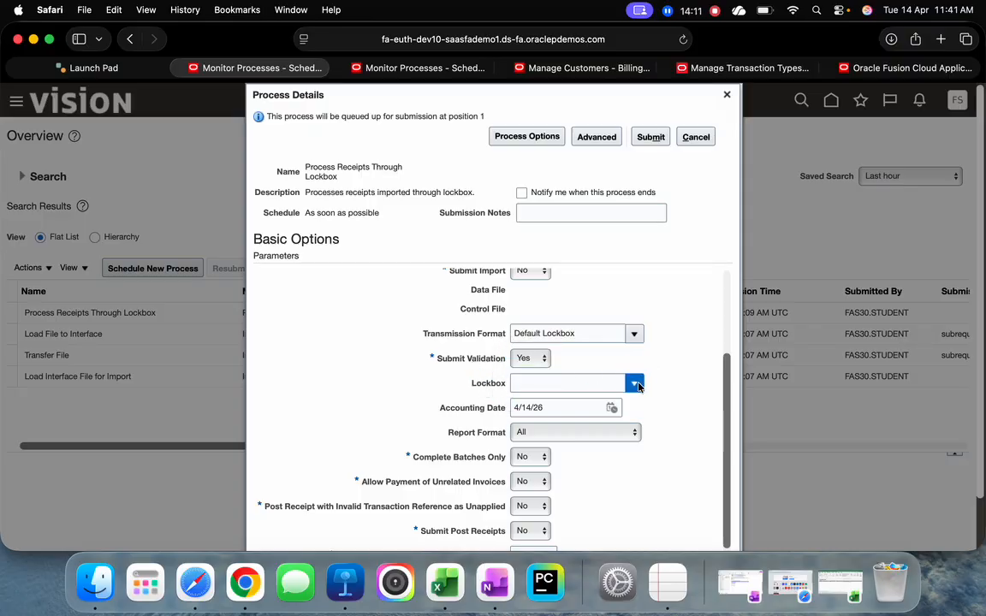
pyautogui.click(554, 407)
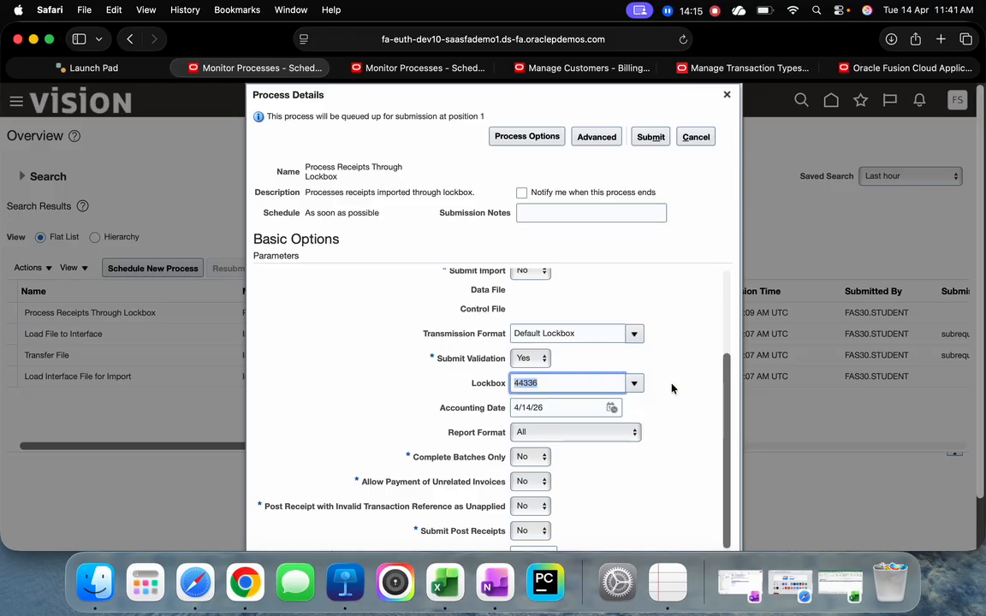
pyautogui.scroll(-1, 673, 386)
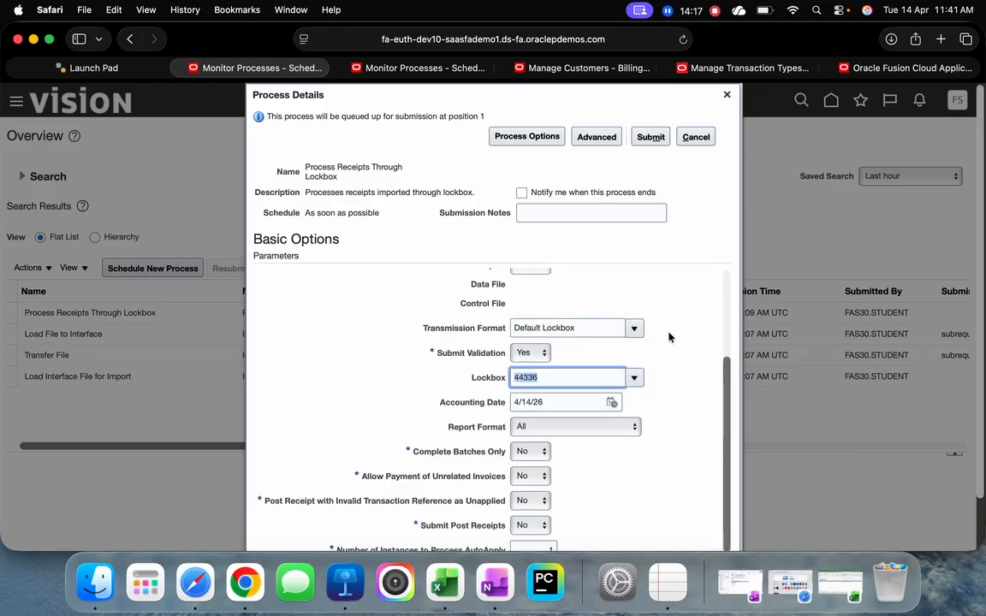
pyautogui.click(648, 138)
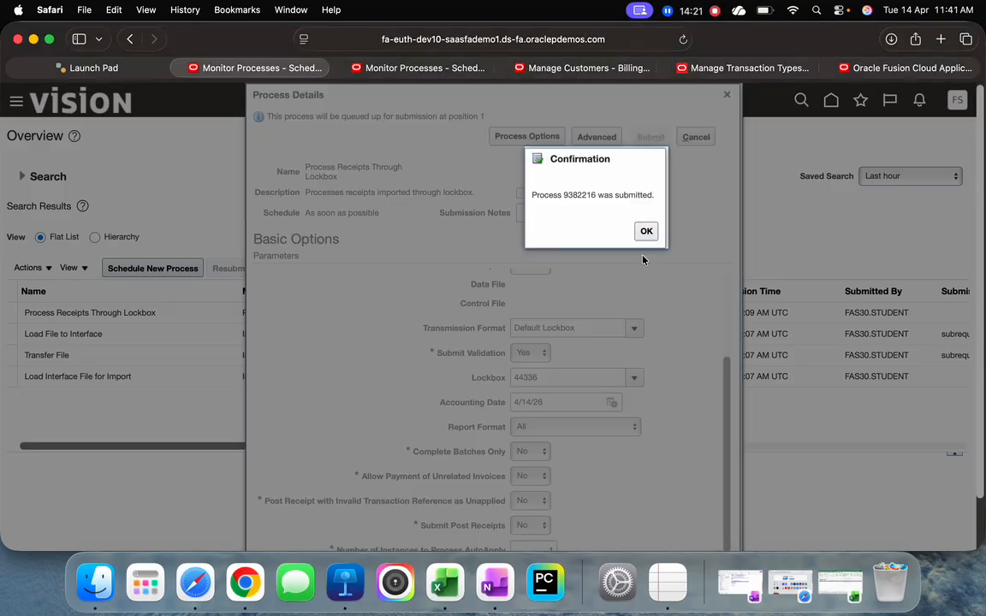
pyautogui.click(484, 229)
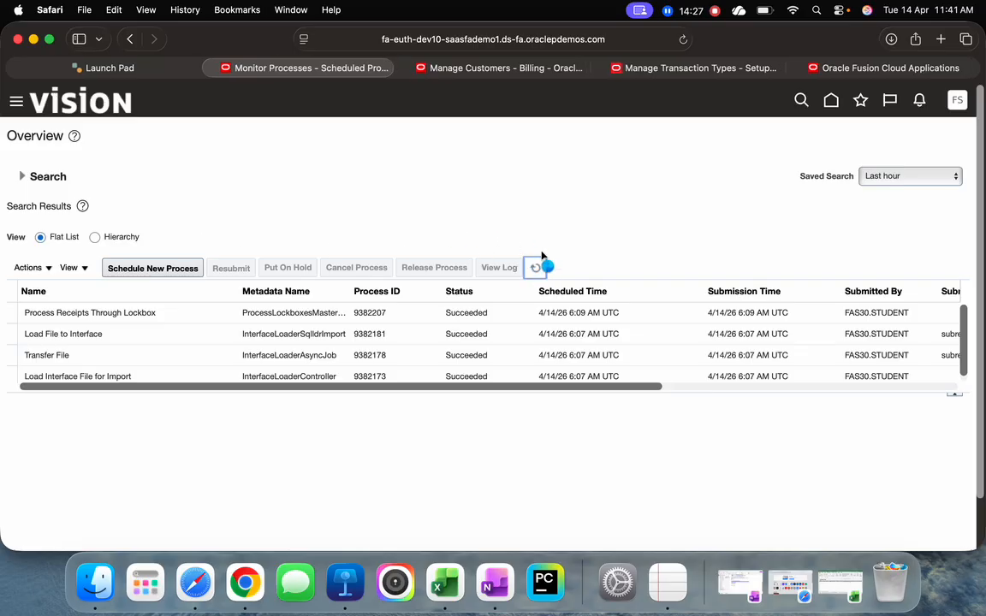
# Refresh the process list repeatedly, enlarging its results table, to monitor the new Process Receipts Through Lockbox run and its subprocesses
pyautogui.click(537, 269)
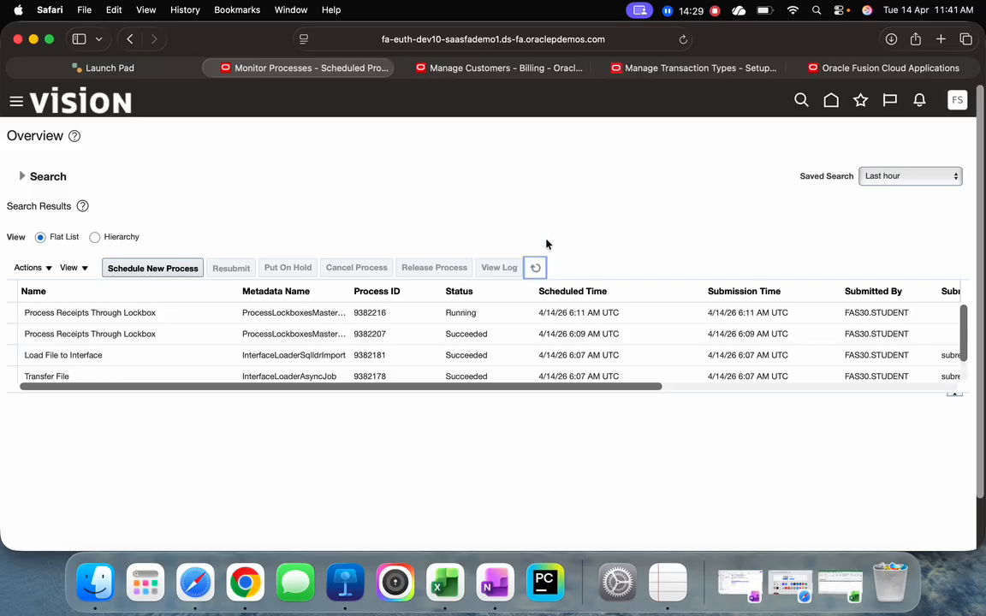
pyautogui.click(536, 268)
pyautogui.click(538, 272)
pyautogui.click(538, 272)
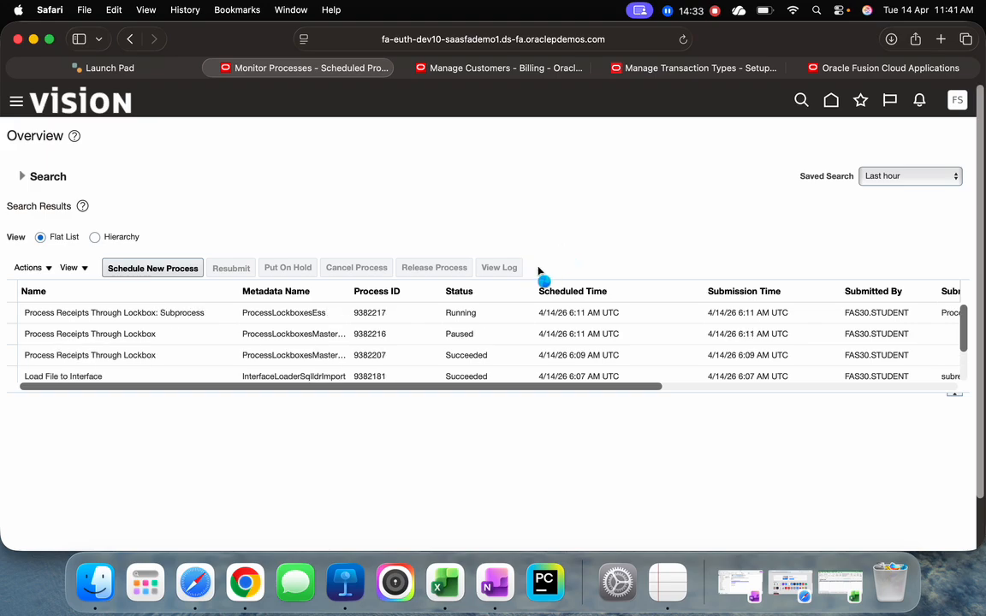
pyautogui.moveTo(434, 393); pyautogui.dragTo(436, 489)
pyautogui.click(536, 272)
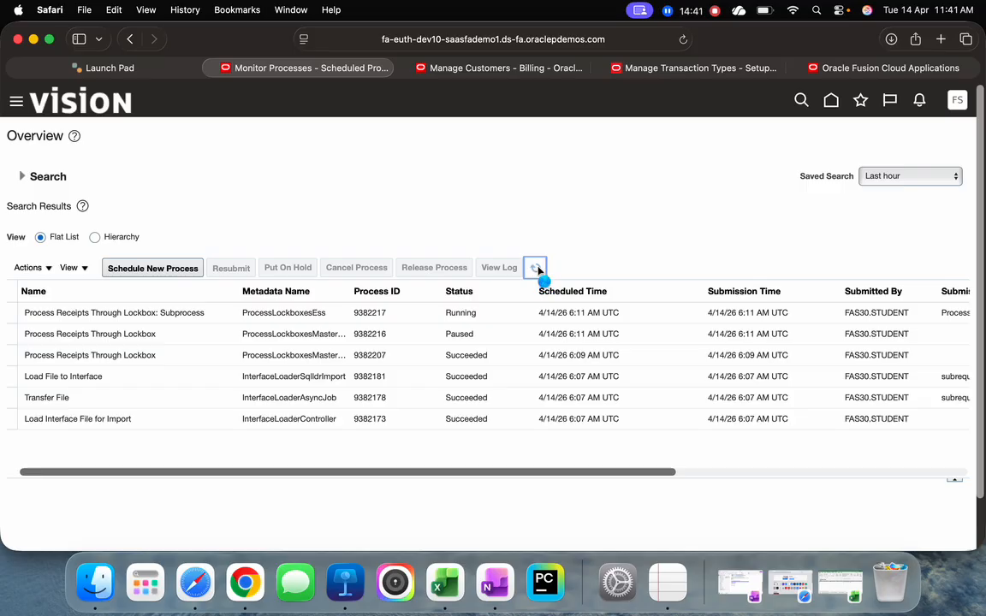
pyautogui.click(537, 270)
pyautogui.click(537, 270)
pyautogui.click(537, 269)
pyautogui.click(537, 270)
pyautogui.click(537, 269)
pyautogui.click(537, 270)
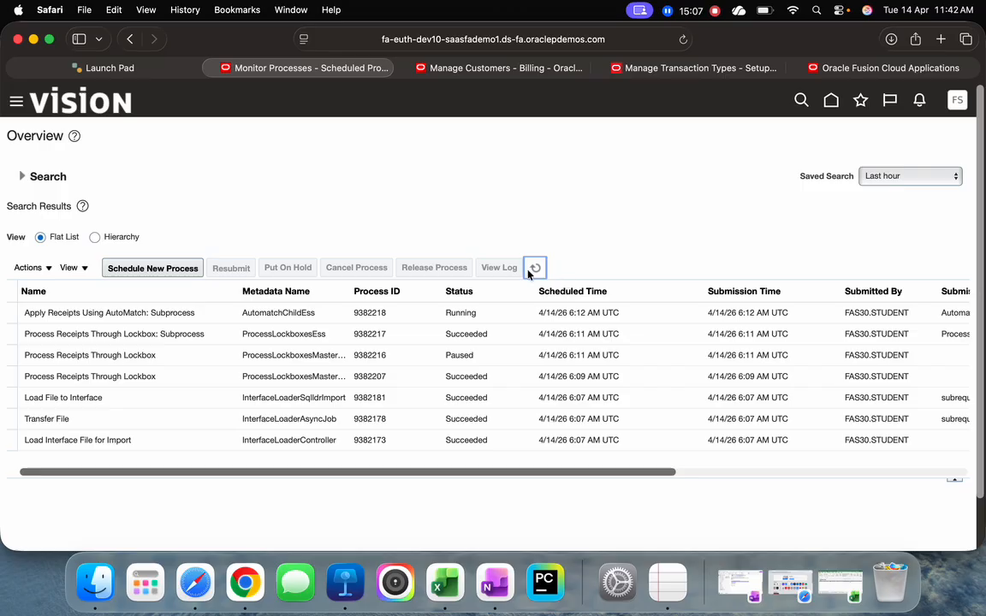
pyautogui.click(532, 270)
pyautogui.click(536, 270)
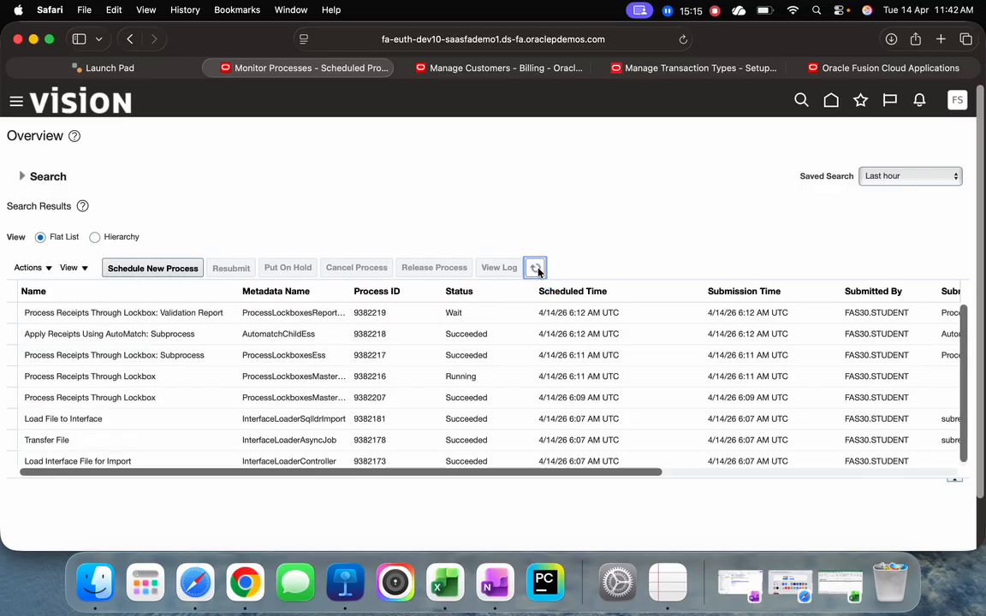
pyautogui.click(538, 270)
pyautogui.click(538, 272)
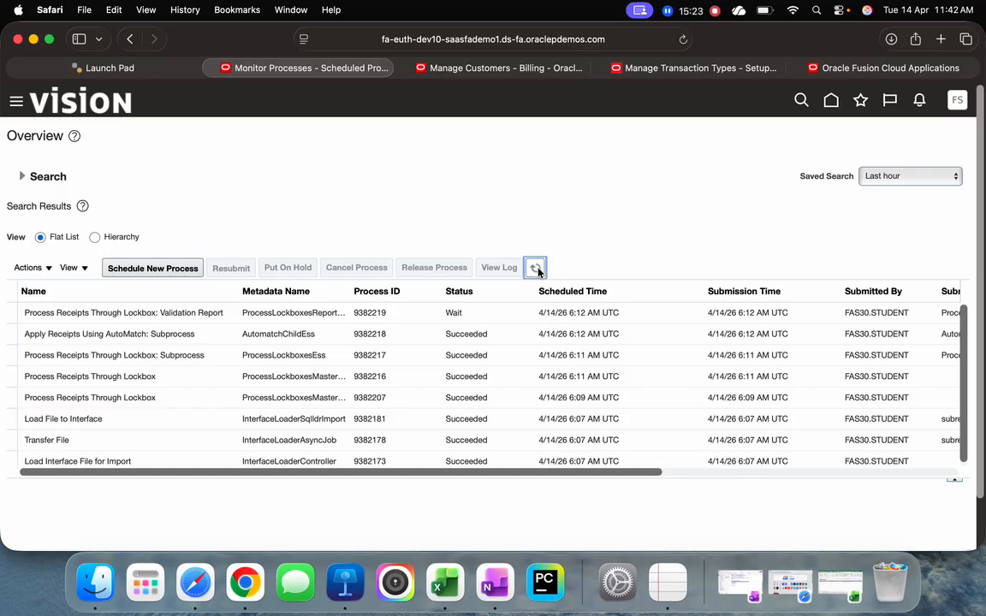
pyautogui.click(538, 270)
# Leave the customer site edit and Manage Customers pages, discarding unsaved changes, and refresh the process list to check the lockbox validation report
pyautogui.click(512, 68)
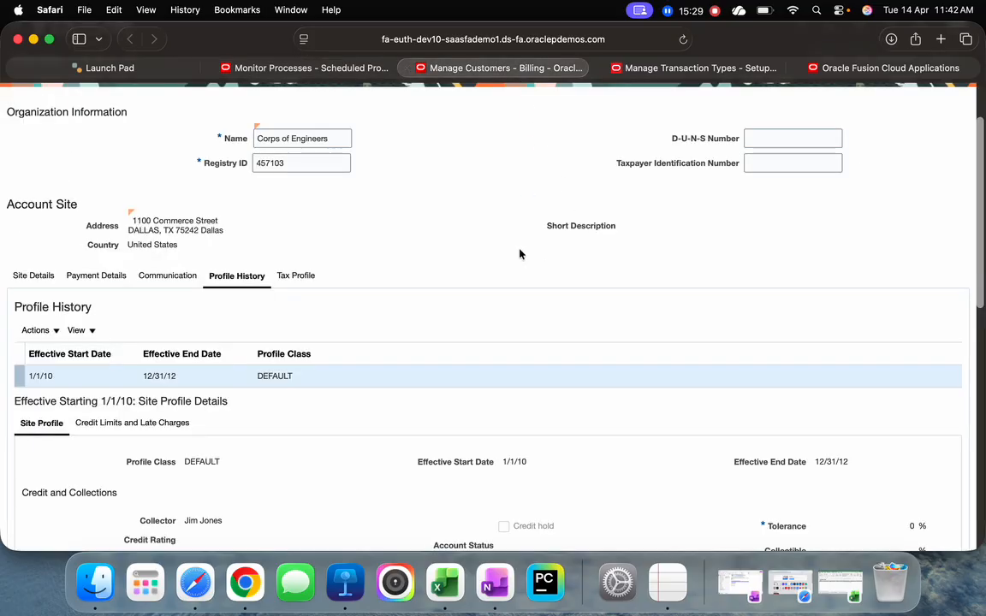
pyautogui.scroll(2, 519, 254)
pyautogui.click(470, 242)
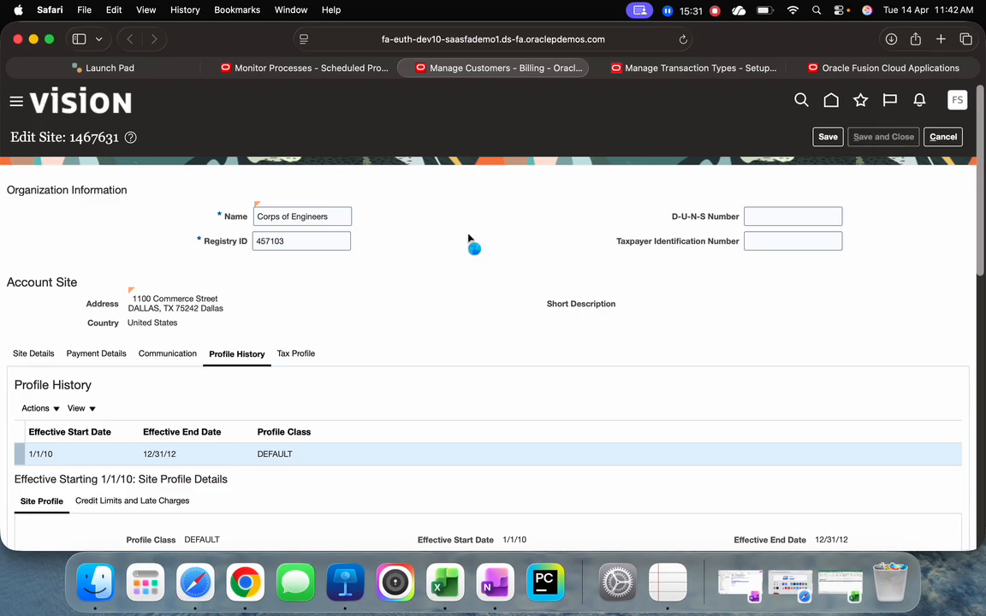
pyautogui.click(274, 70)
pyautogui.click(532, 268)
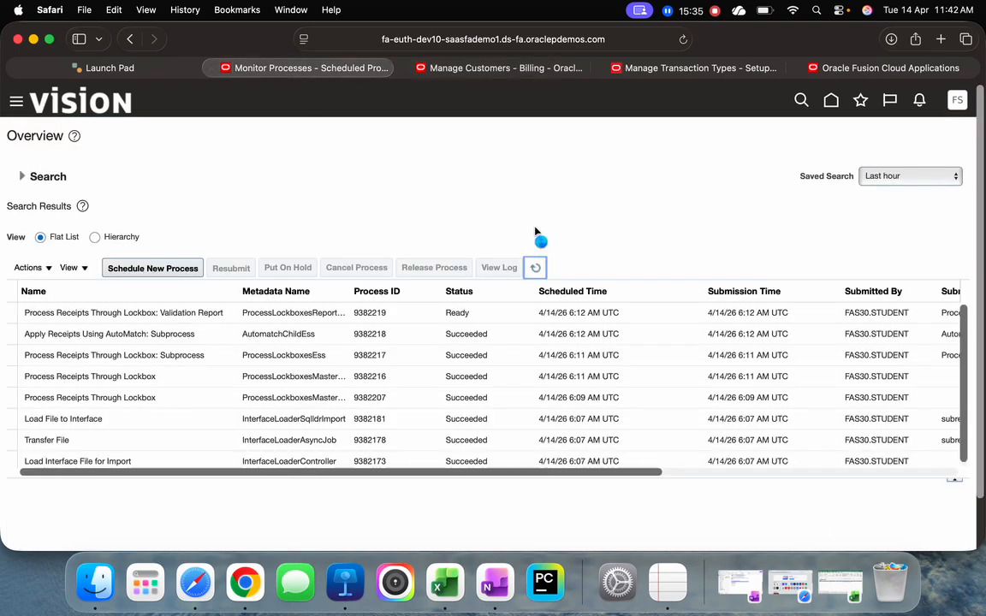
pyautogui.click(445, 68)
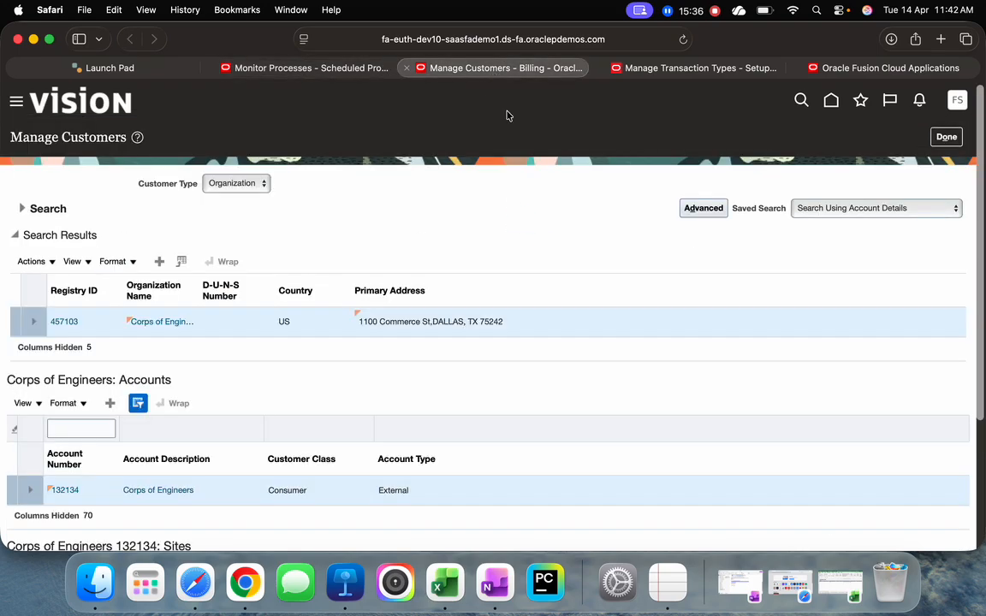
pyautogui.click(829, 101)
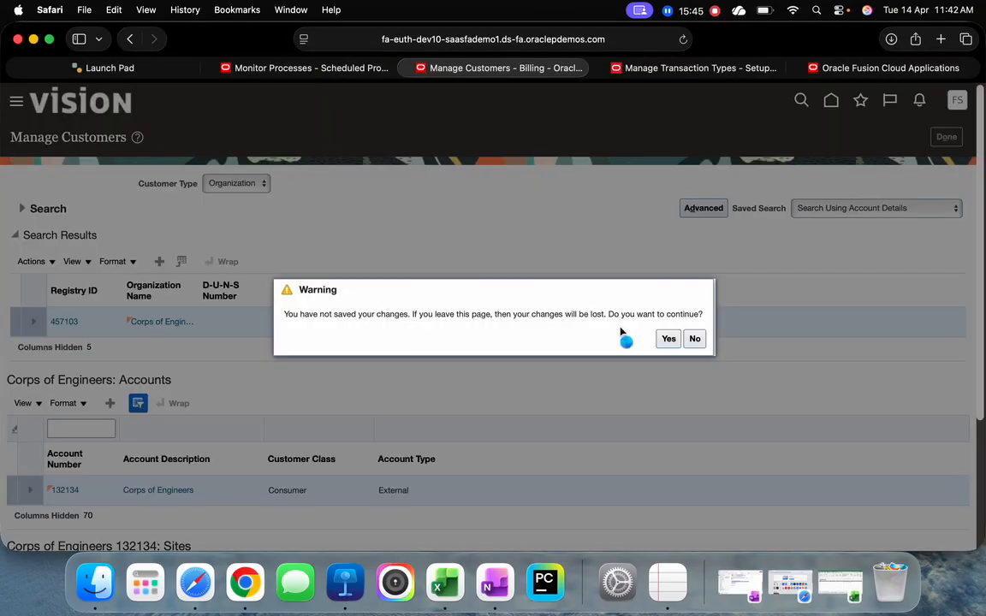
pyautogui.click(667, 339)
pyautogui.click(342, 67)
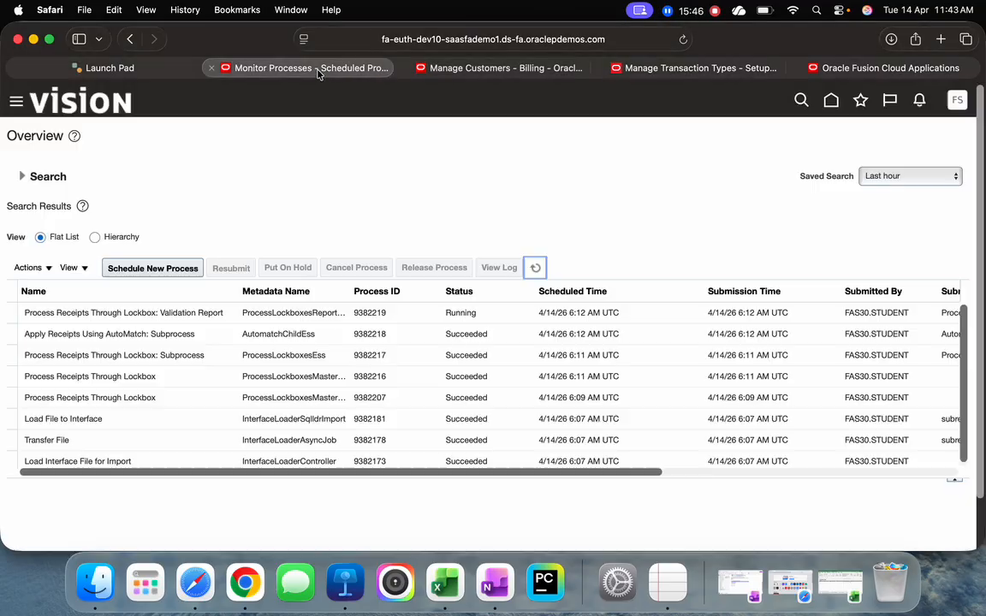
pyautogui.click(535, 268)
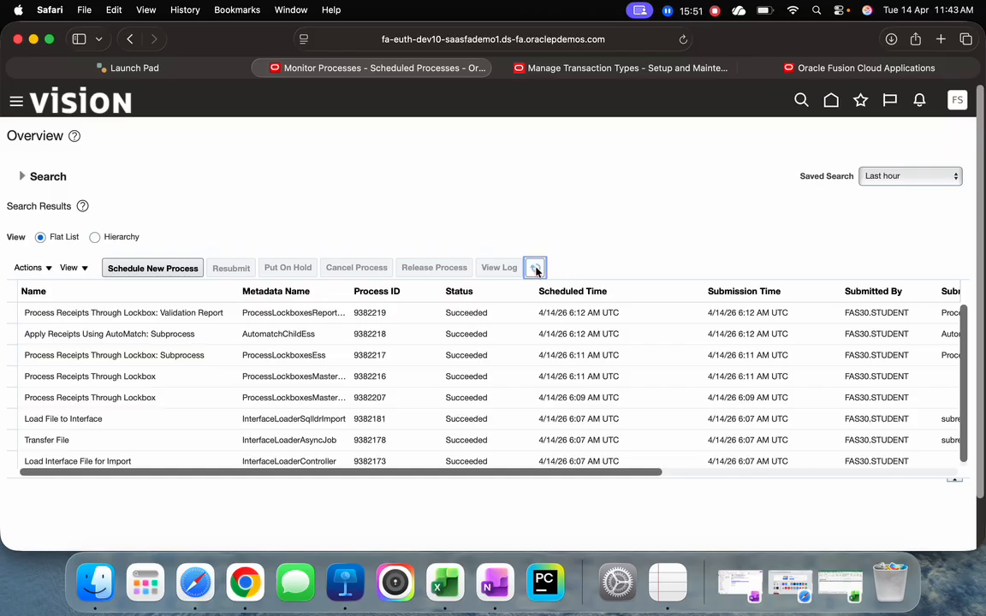
# Launch another Fusion session from the Launch Pad page, and open the Accounts Receivable work area from the existing Fusion home page
pyautogui.click(608, 69)
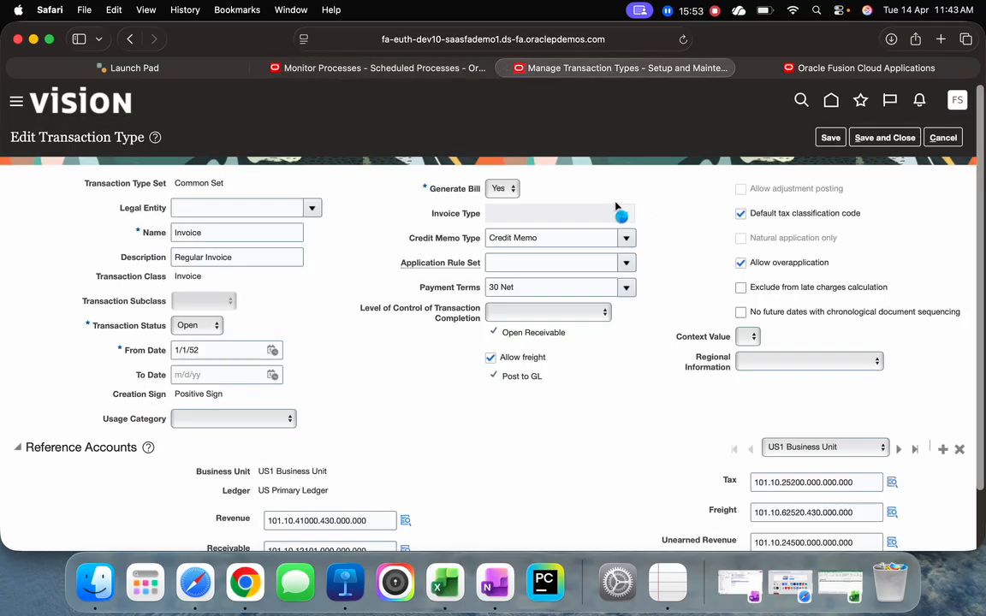
pyautogui.click(168, 69)
pyautogui.click(286, 298)
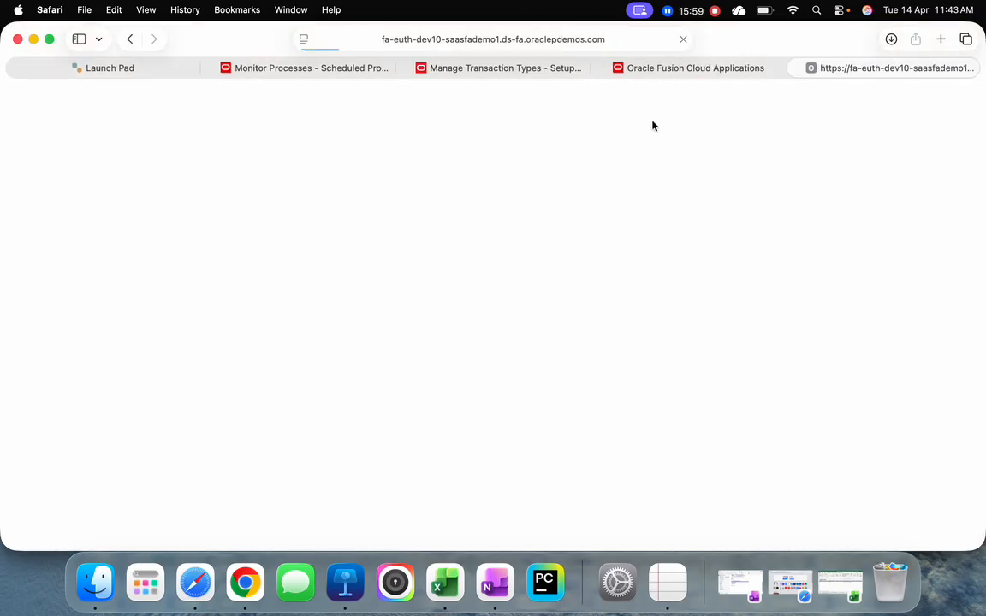
pyautogui.click(689, 68)
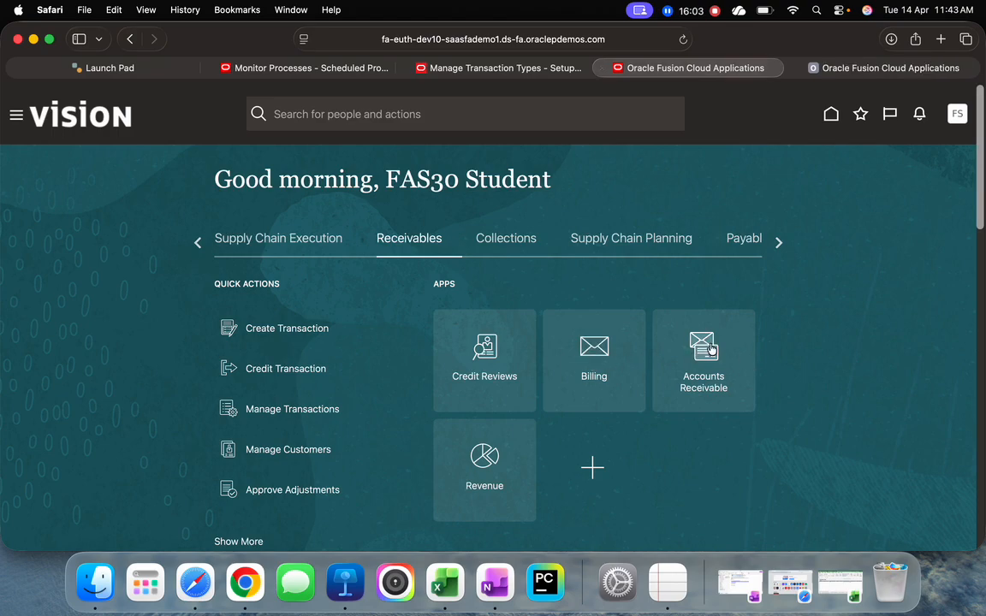
pyautogui.click(701, 353)
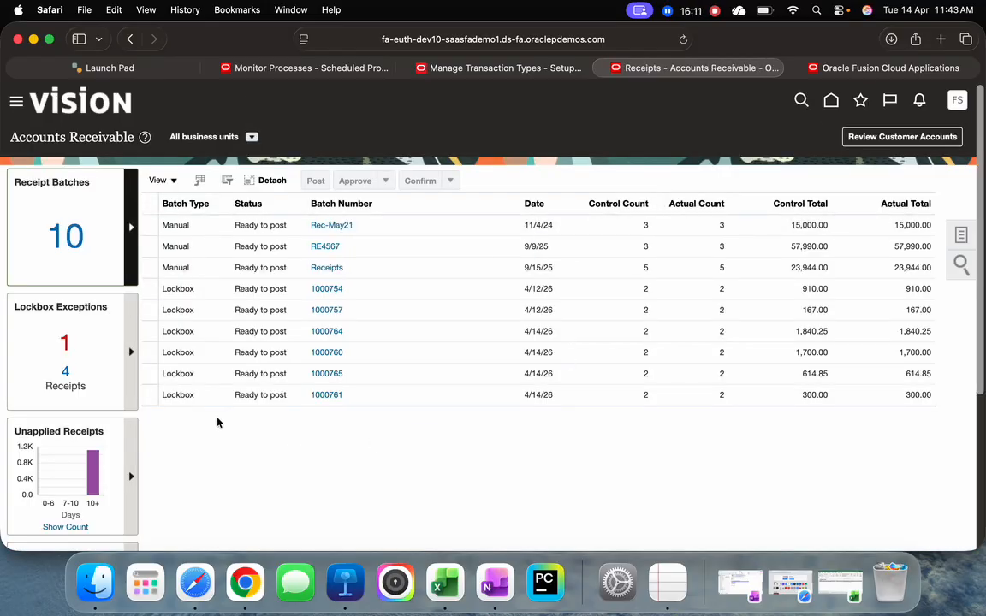
# Restrict the Accounts Receivable receipt batches to US1 Business Unit
pyautogui.click(252, 138)
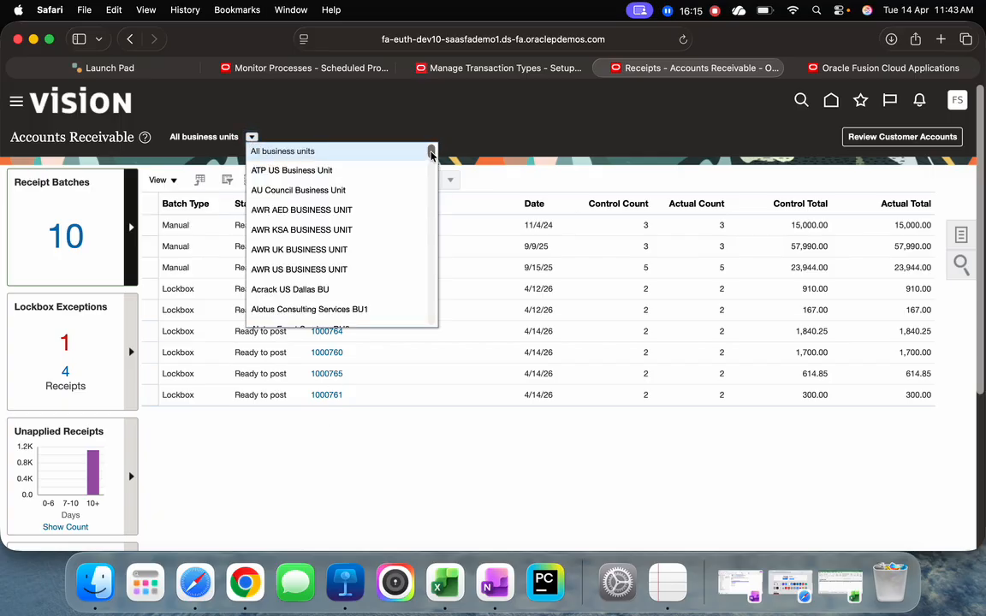
pyautogui.moveTo(431, 148); pyautogui.dragTo(431, 319)
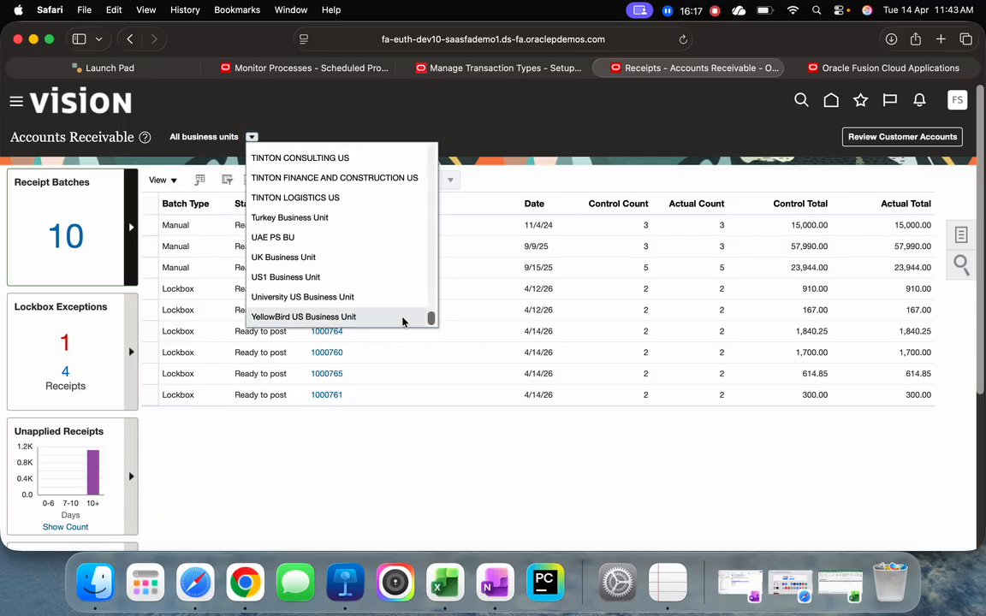
pyautogui.click(481, 195)
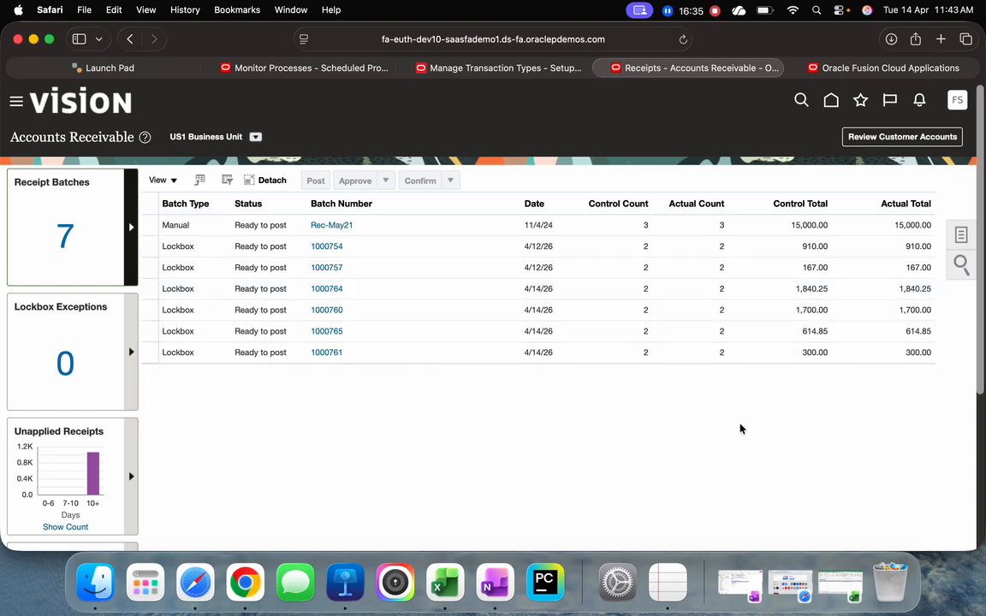
# Switch to Excel to view the Transmission Trailer sheet of ReceivablesStandardReceiptImportTemplate_YT-2.xlsm, and minimize the workbook
pyautogui.click(839, 584)
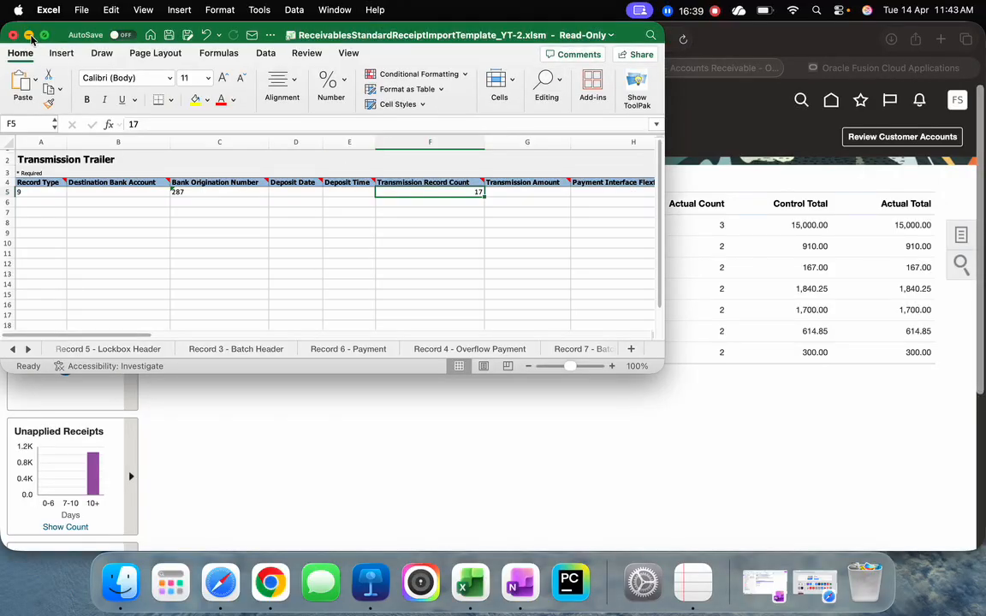
pyautogui.click(29, 36)
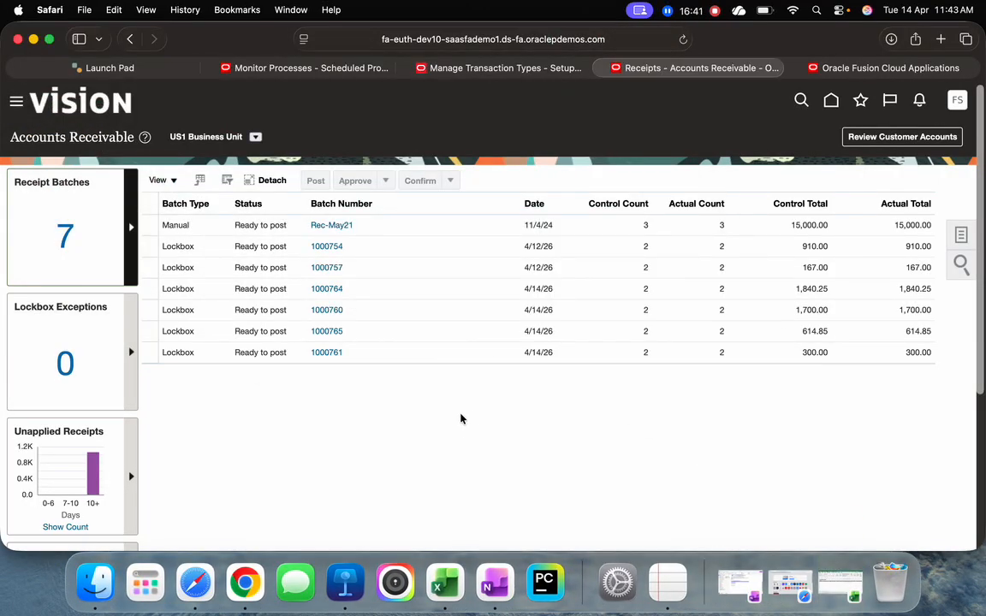
# Switch to Excel and examine the Record 6 - Payment sheet of the receipt import template, moving back to the Remittance Amount column
pyautogui.click(840, 583)
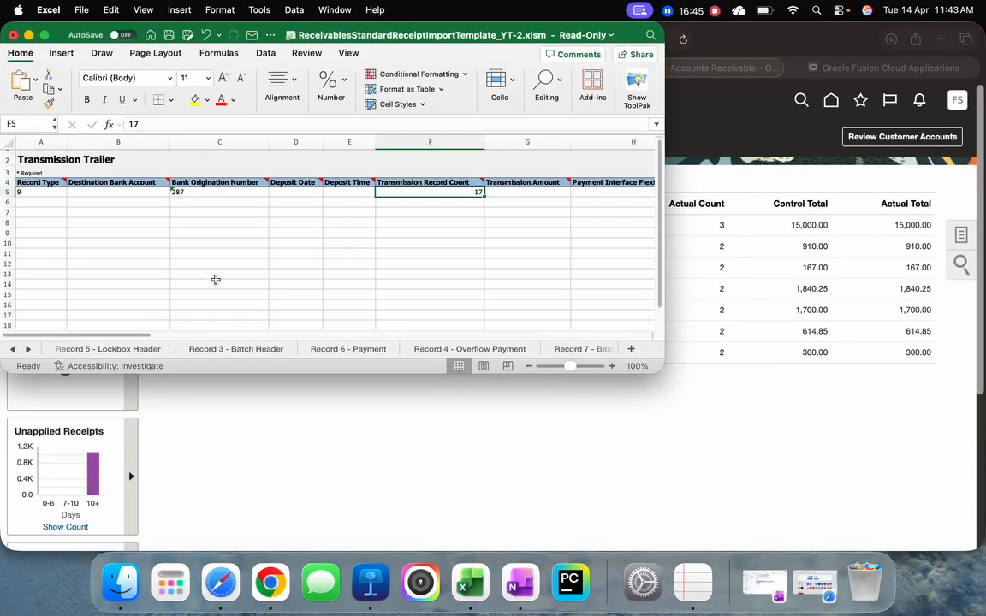
pyautogui.click(359, 350)
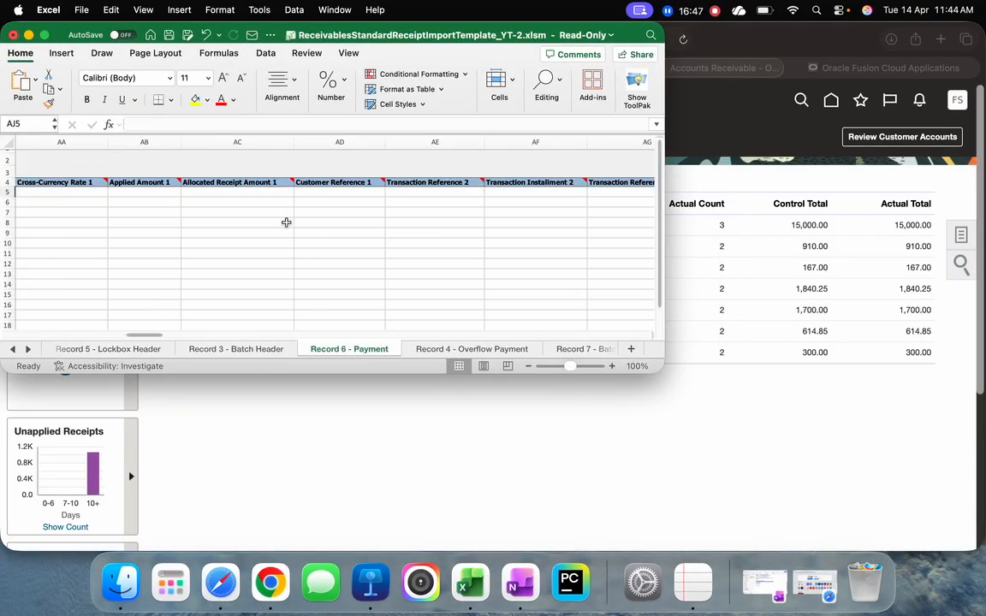
pyautogui.click(291, 211)
pyautogui.press('Left')
pyautogui.press('Left')
pyautogui.press('Left')
pyautogui.press('Left')
pyautogui.press('Left')
pyautogui.press('Left')
pyautogui.press('Left')
pyautogui.press('Left')
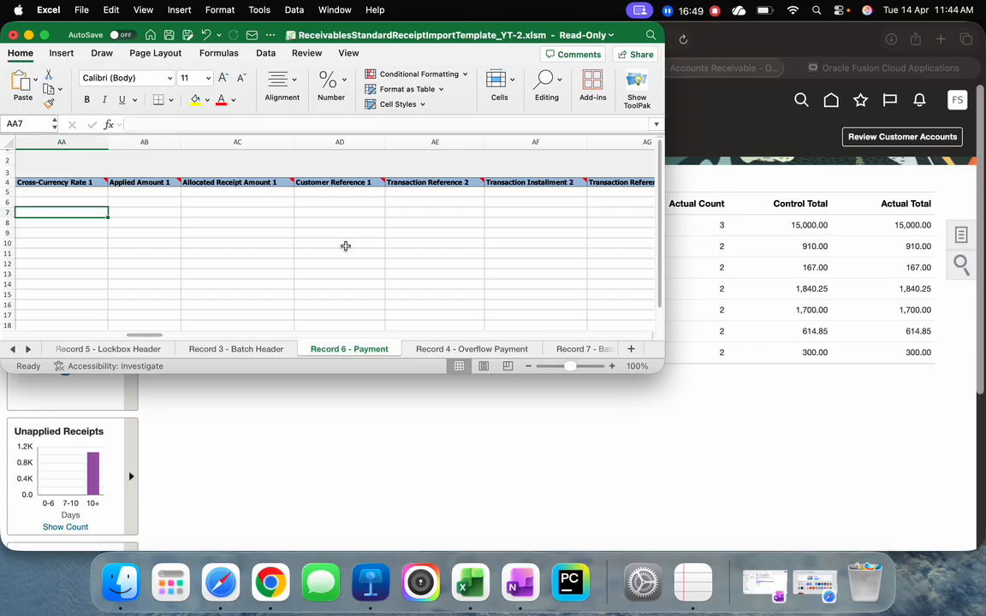
pyautogui.press('Left')
pyautogui.press('Left')
pyautogui.press('Left')
pyautogui.press('Left')
pyautogui.press('Left')
pyautogui.press('Left')
pyautogui.press('Left')
pyautogui.press('Left')
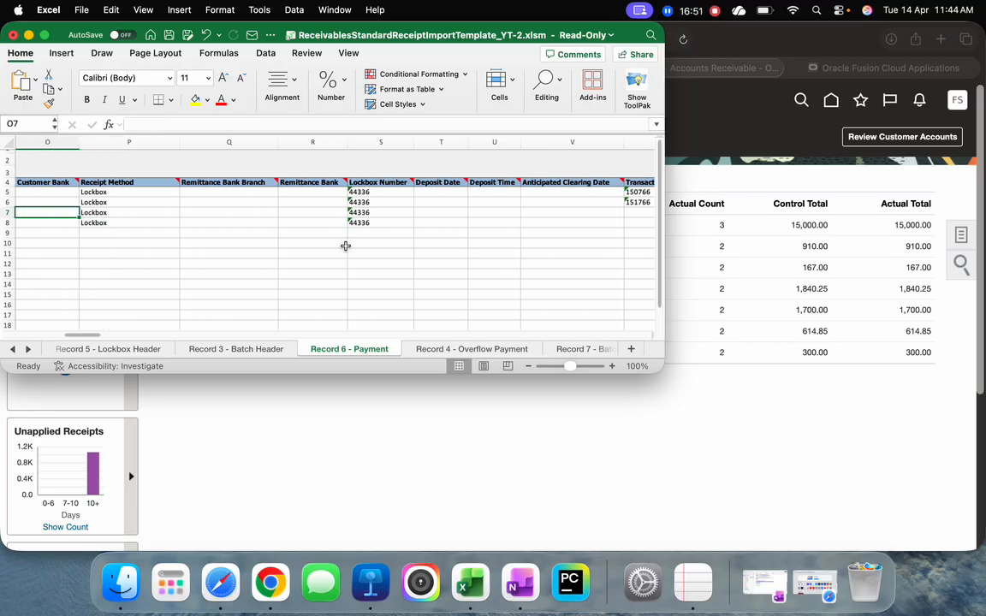
pyautogui.press('Left')
pyautogui.press('Left')
pyautogui.press('Left')
pyautogui.press('Left')
pyautogui.press('Left')
pyautogui.press('Left')
pyautogui.press('Left')
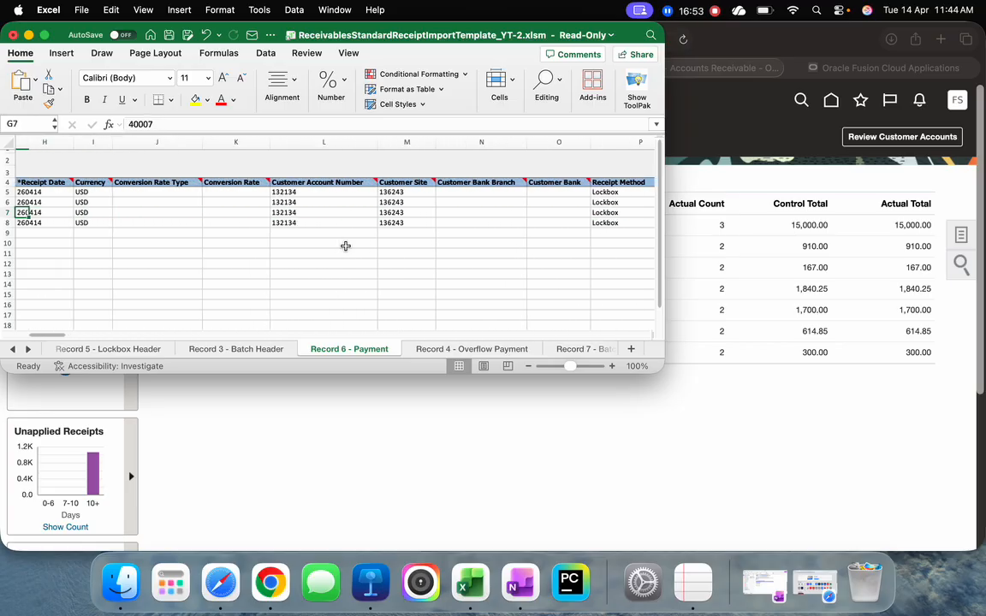
pyautogui.press('Left')
pyautogui.press('Left')
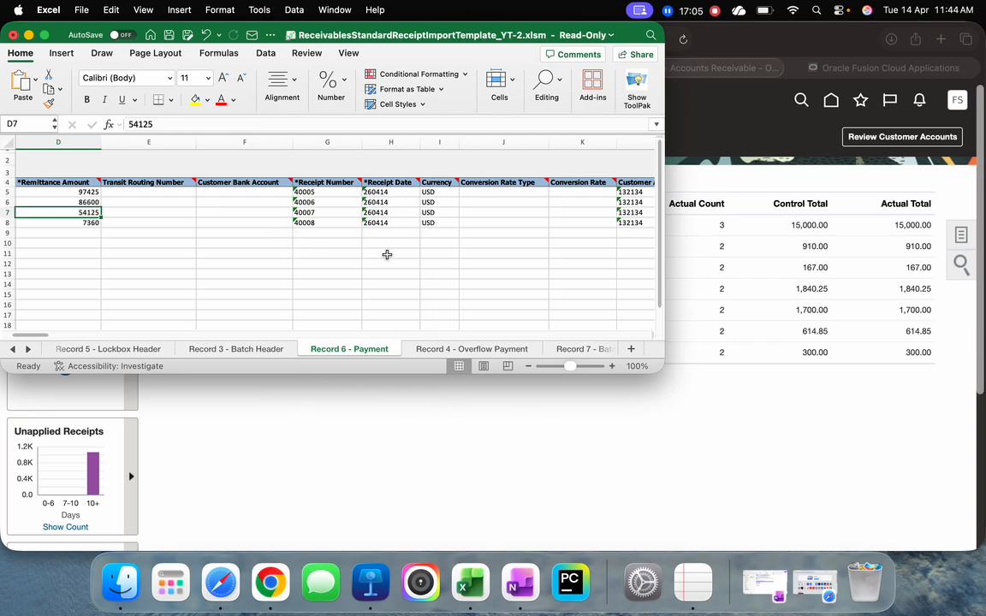
# Switch back to Safari, open lockbox receipt batch 1000764, and review its totals and the details of its first receipt
pyautogui.press('super+Tab')
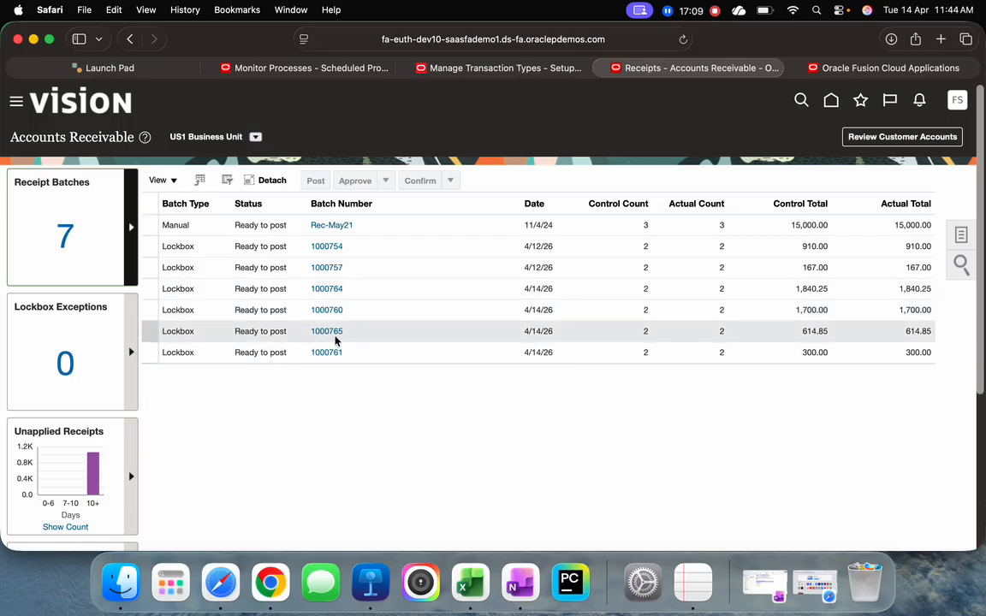
pyautogui.click(326, 290)
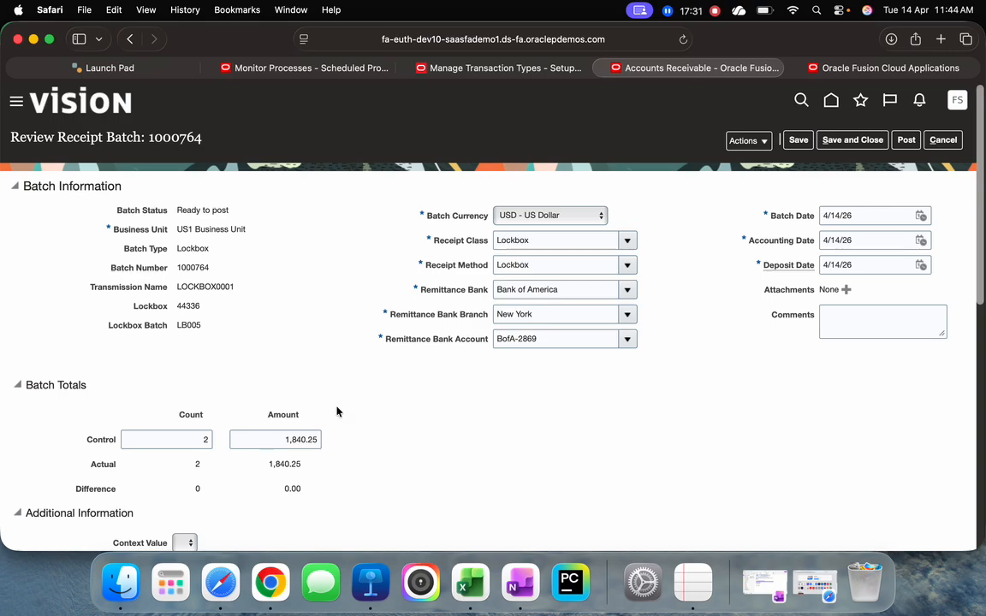
pyautogui.scroll(-4, 334, 360)
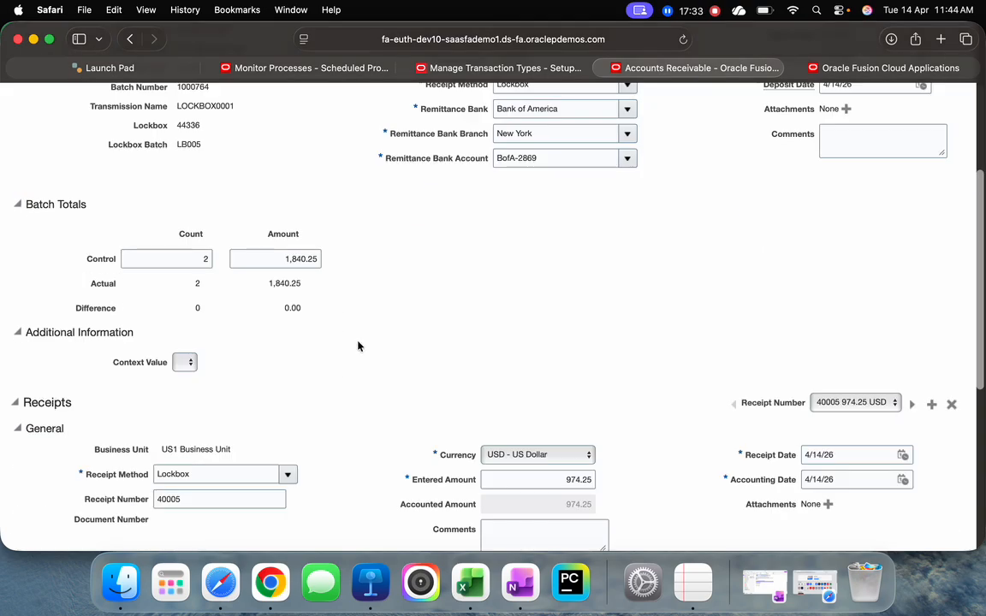
pyautogui.scroll(-1, 561, 343)
pyautogui.scroll(-5, 441, 343)
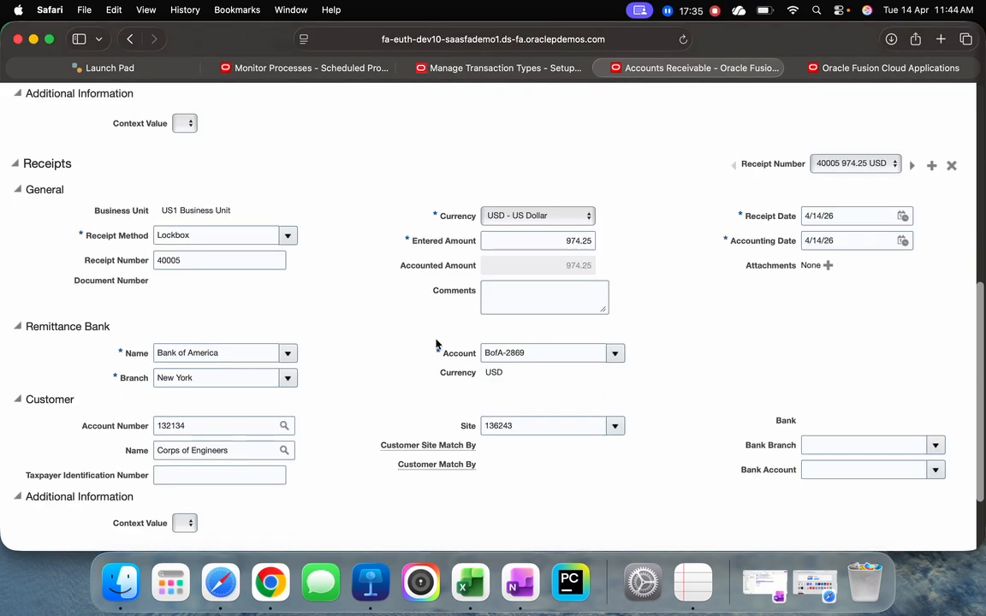
pyautogui.click(194, 260)
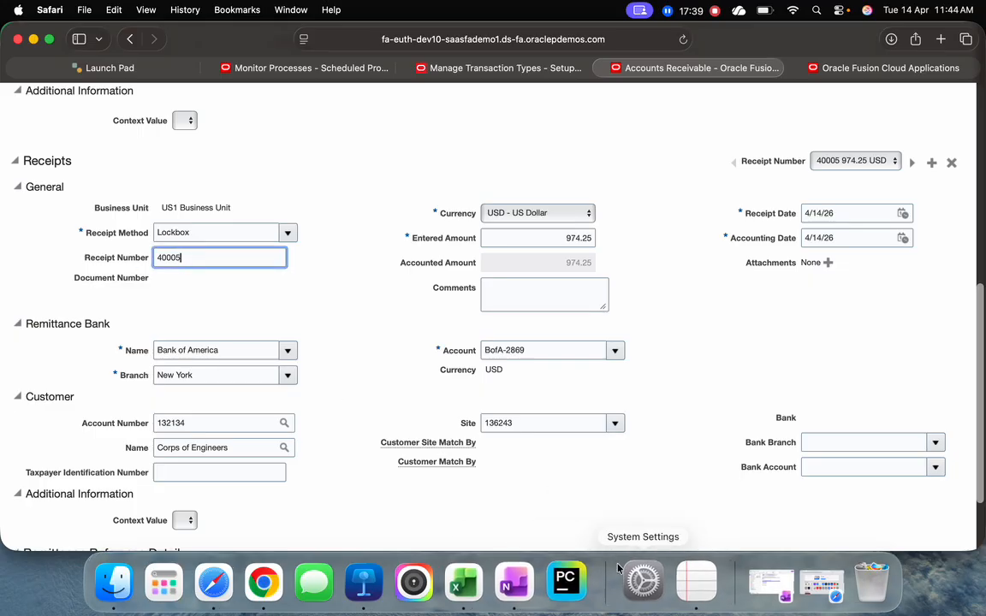
# Check receipt 40005 against its row on the Excel payment sheet, and return to Safari to review its remittance reference detail
pyautogui.click(468, 585)
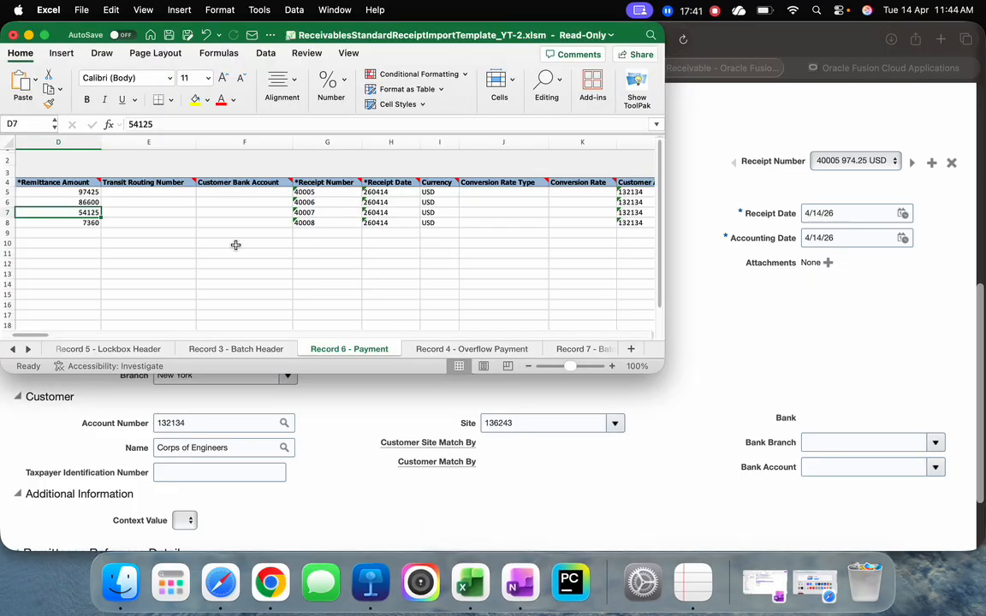
pyautogui.click(321, 191)
pyautogui.press('super+Tab')
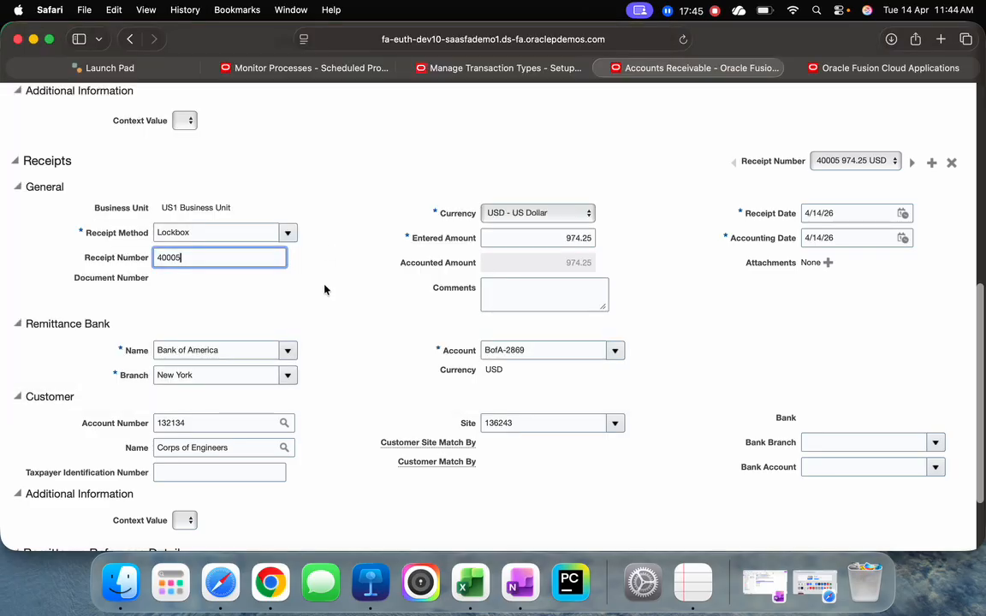
pyautogui.scroll(-3, 345, 384)
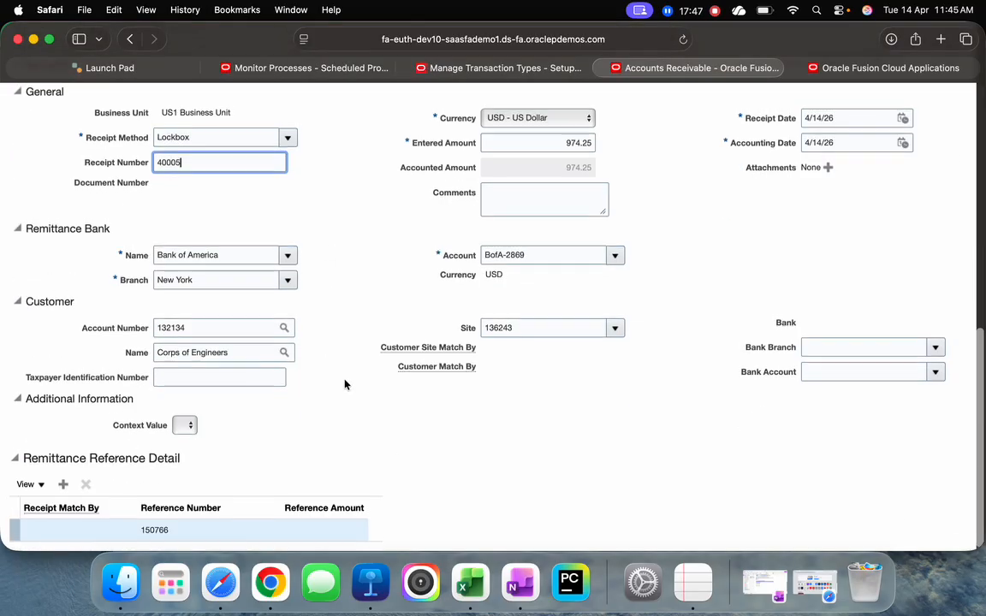
pyautogui.scroll(10, 345, 384)
pyautogui.scroll(-3, 345, 385)
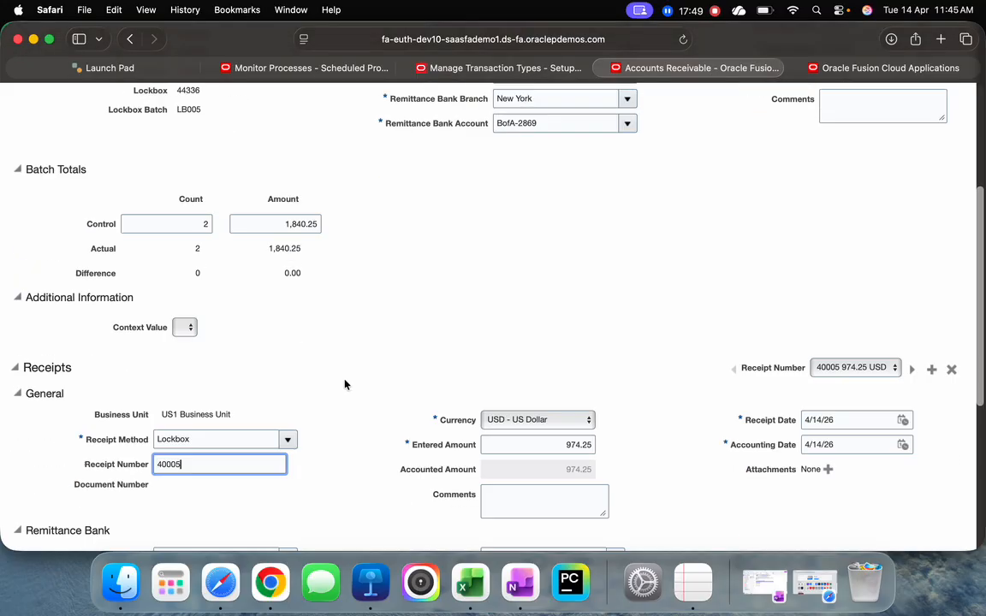
# Display receipt 40006 in the batch and compare it with its remittance amount on the Excel payment sheet, returning to Safari
pyautogui.click(848, 363)
pyautogui.click(842, 373)
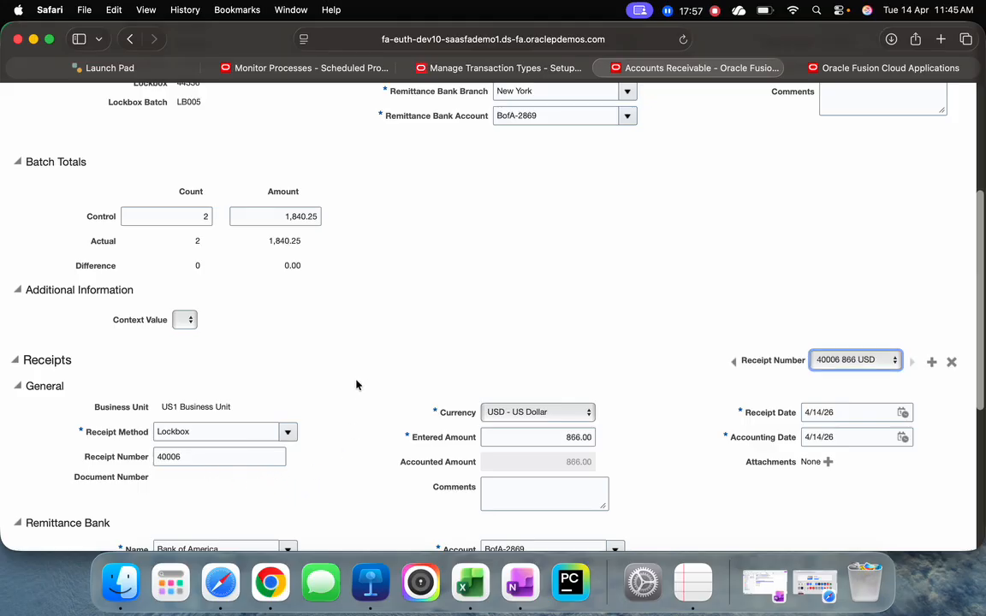
pyautogui.scroll(-2, 358, 383)
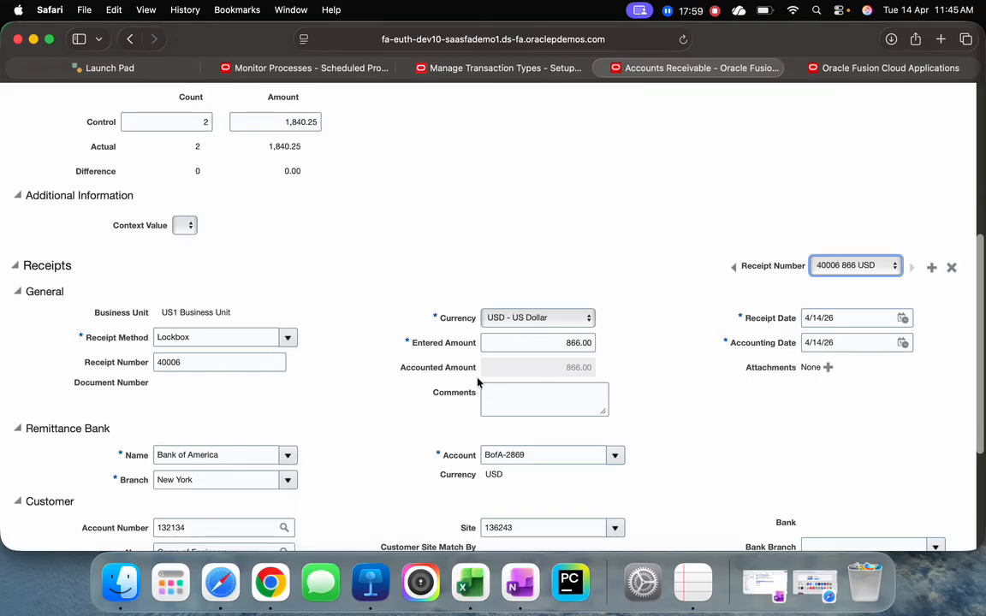
pyautogui.press('super+Tab')
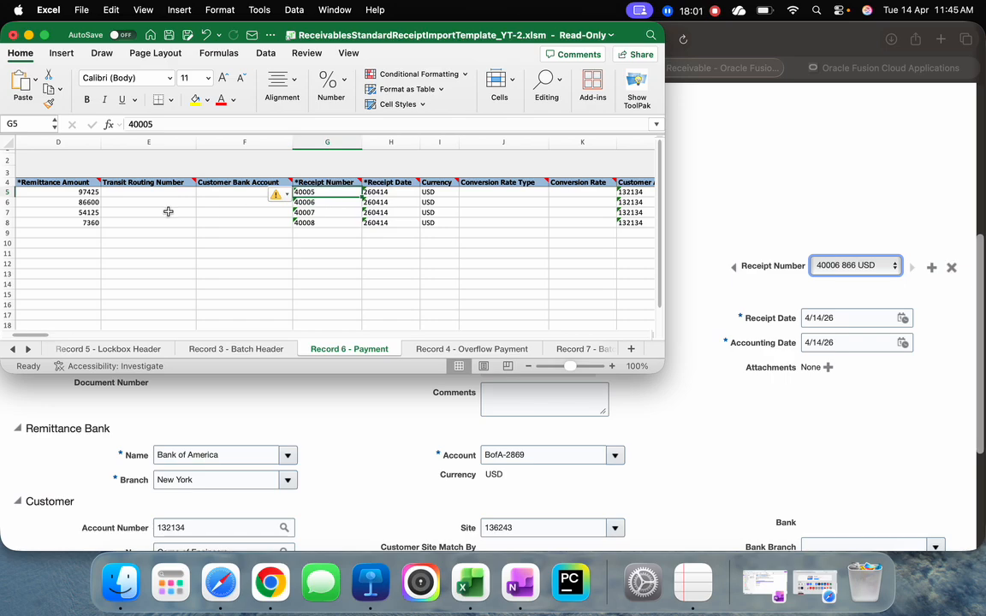
pyautogui.click(82, 202)
pyautogui.press('super+Tab')
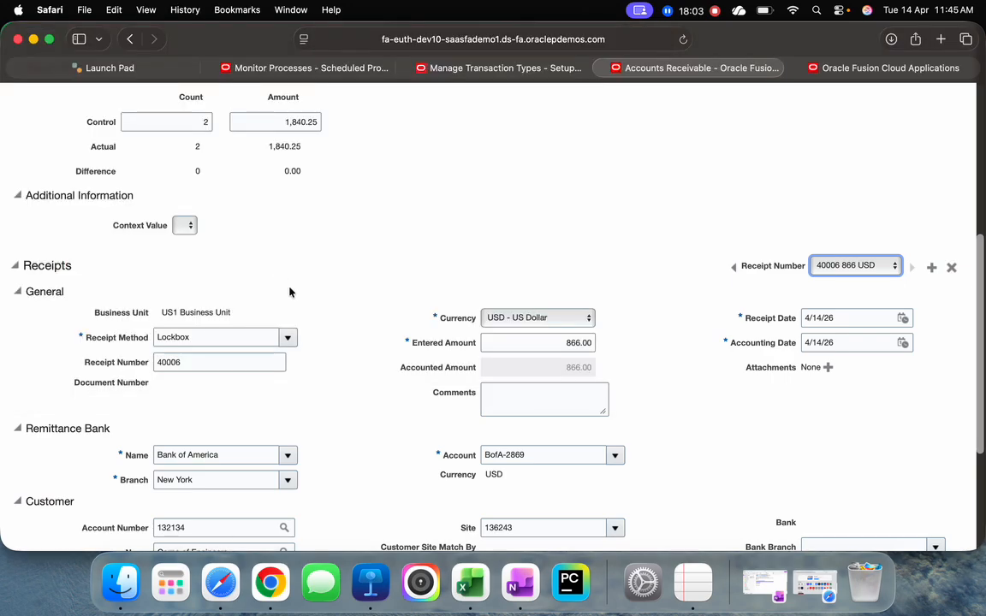
# Leave the batch review without saving and select batch 1000764 in the receipt batches list
pyautogui.scroll(5, 586, 257)
pyautogui.click(943, 140)
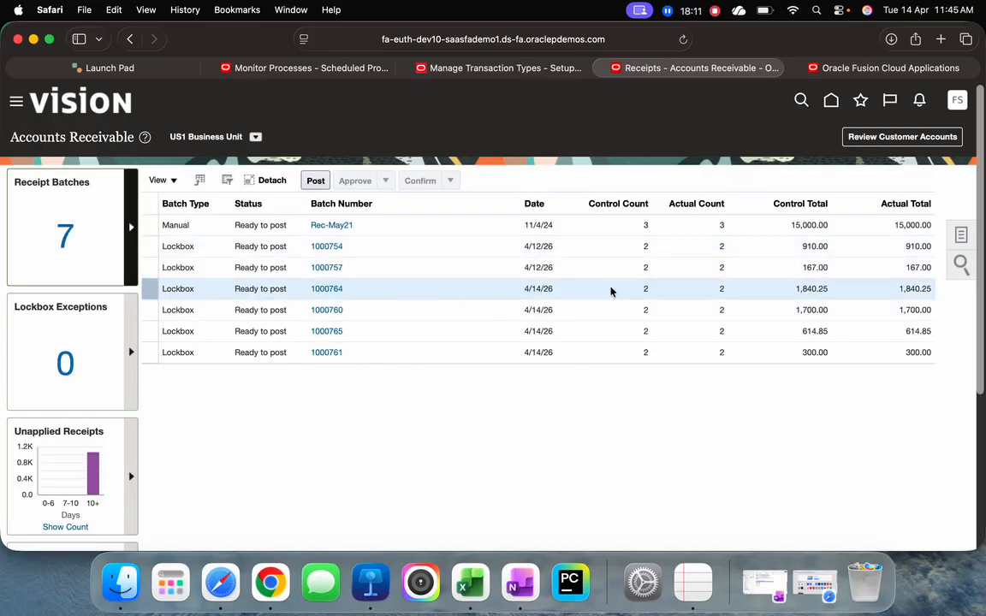
pyautogui.click(418, 289)
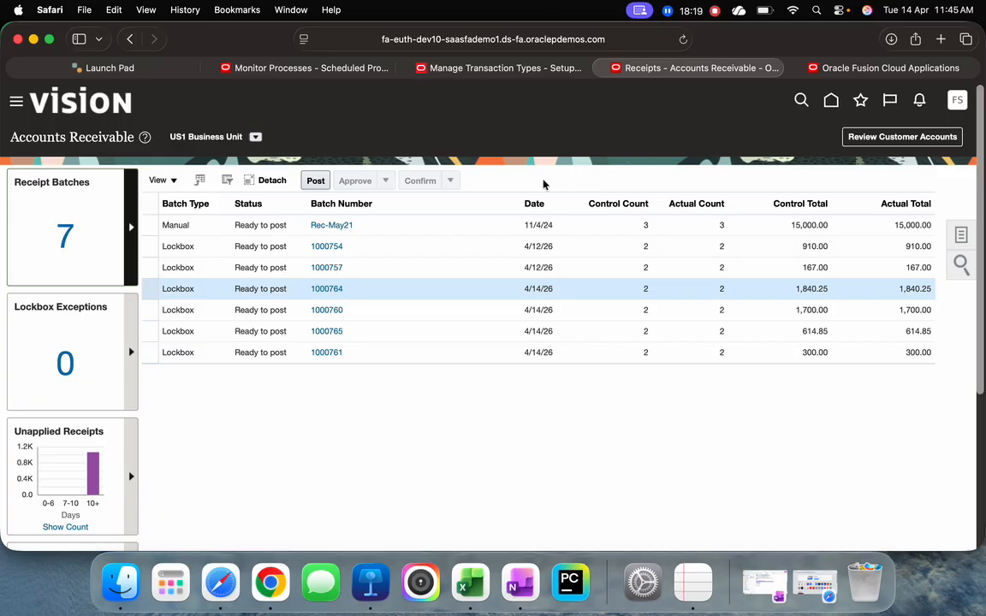
# Return to Scheduled Processes, search for "Process Receipts" as a new process, and choose Process Receipts Through Lockbox
pyautogui.click(294, 73)
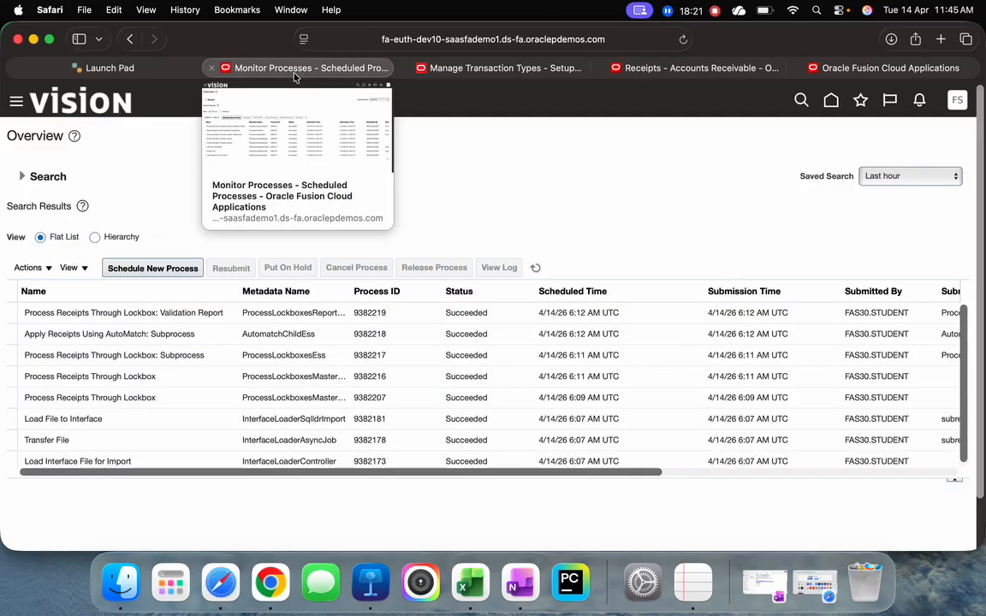
pyautogui.click(158, 271)
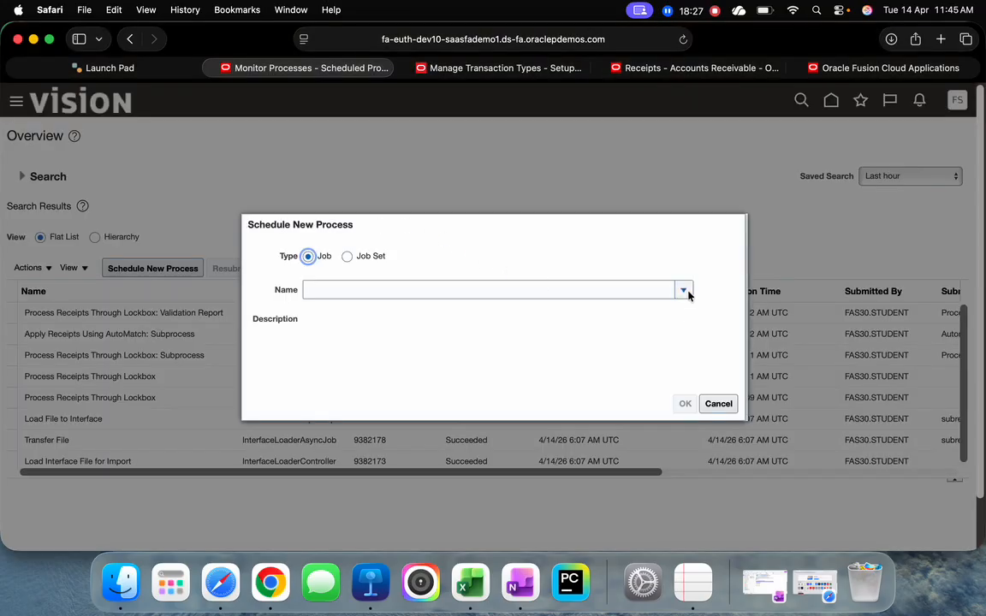
pyautogui.click(688, 293)
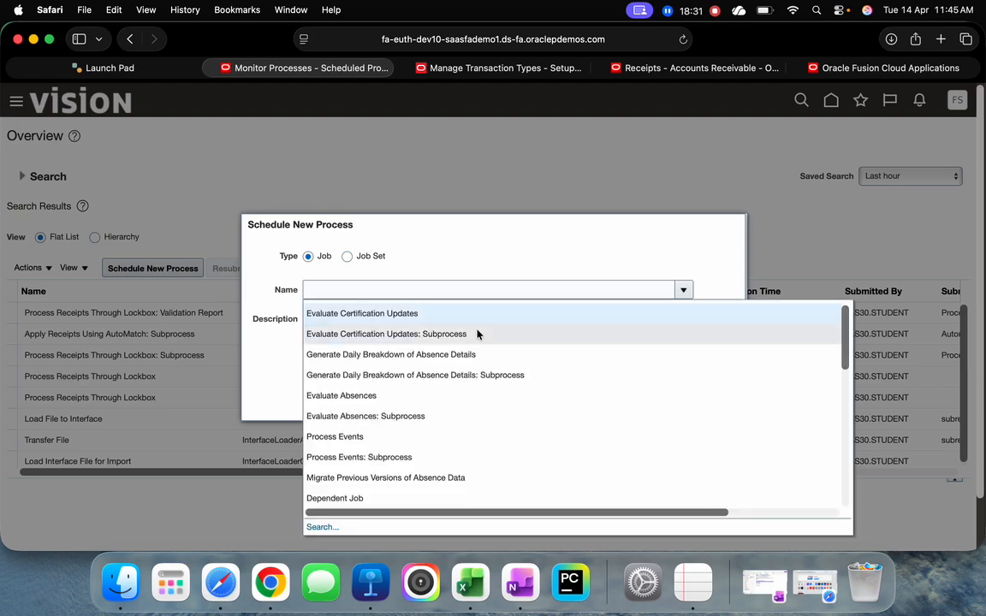
pyautogui.click(328, 528)
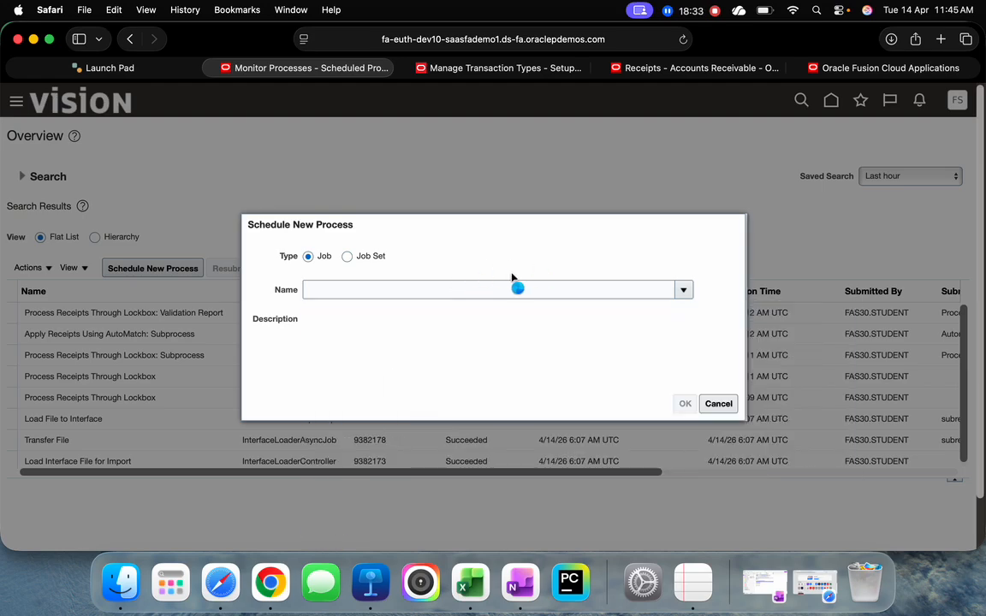
pyautogui.click(463, 288)
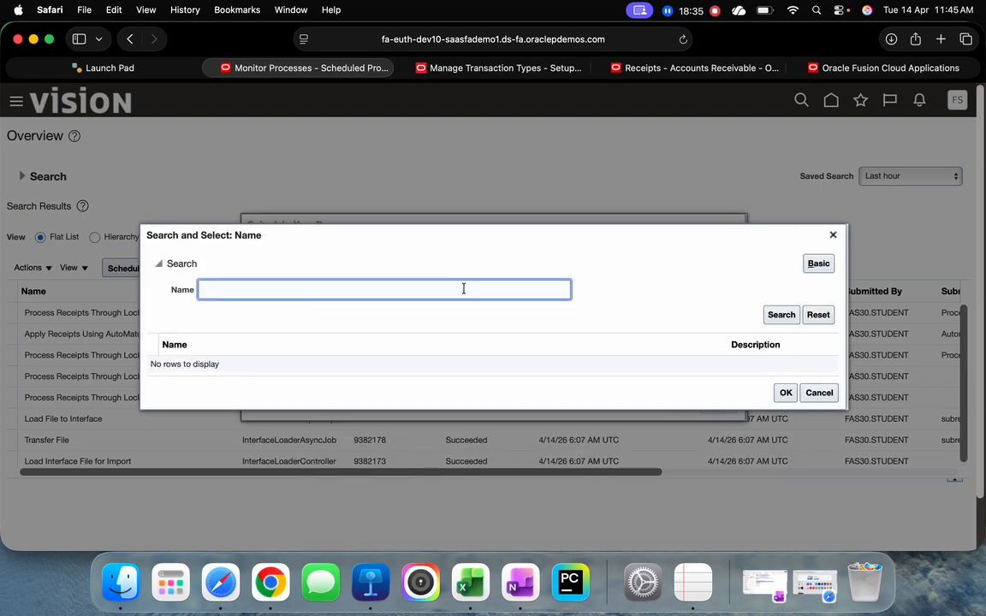
pyautogui.write('Process Receipts')
pyautogui.press('Return')
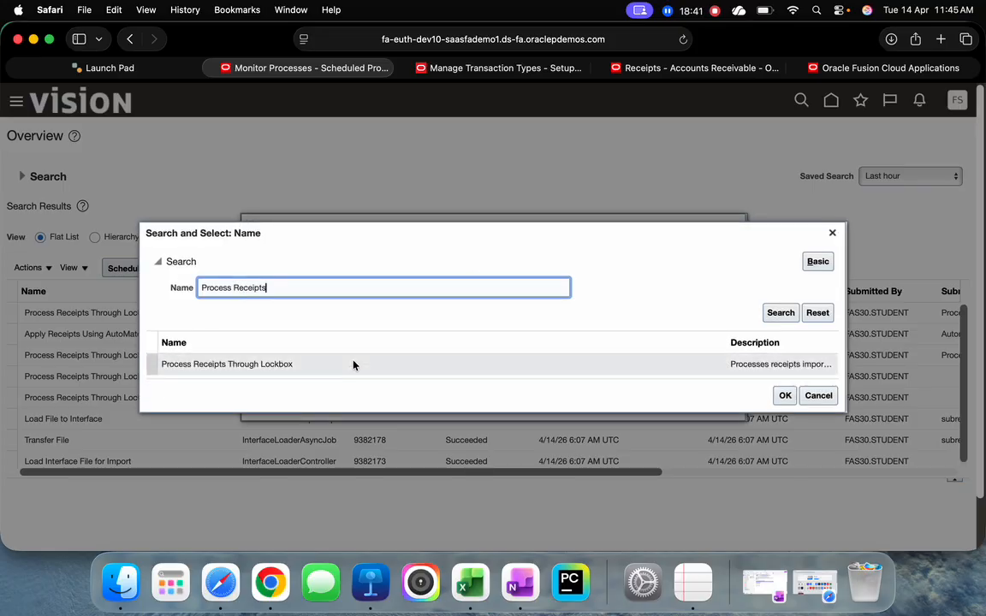
pyautogui.click(353, 365)
pyautogui.click(782, 396)
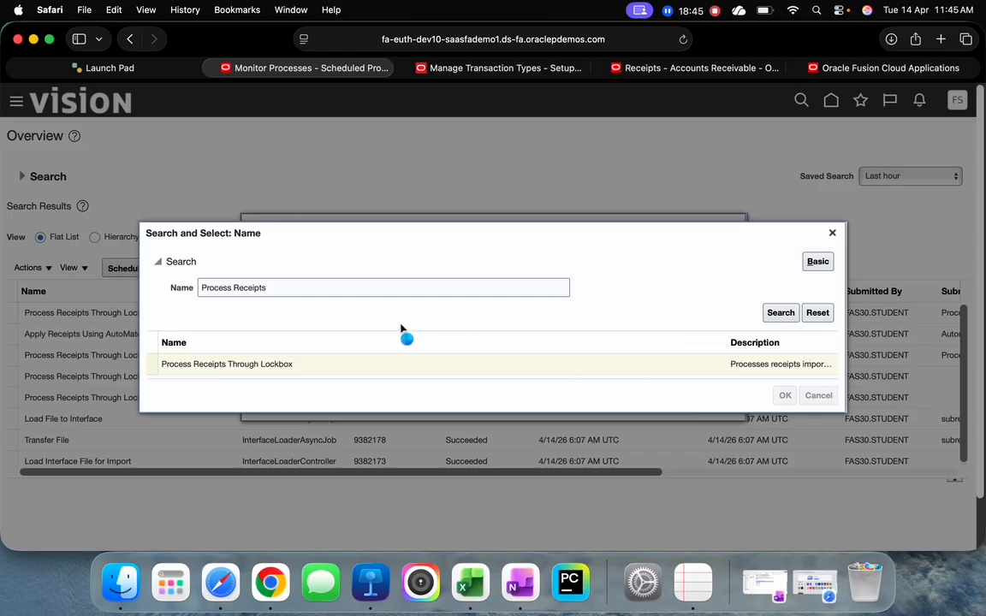
pyautogui.click(684, 403)
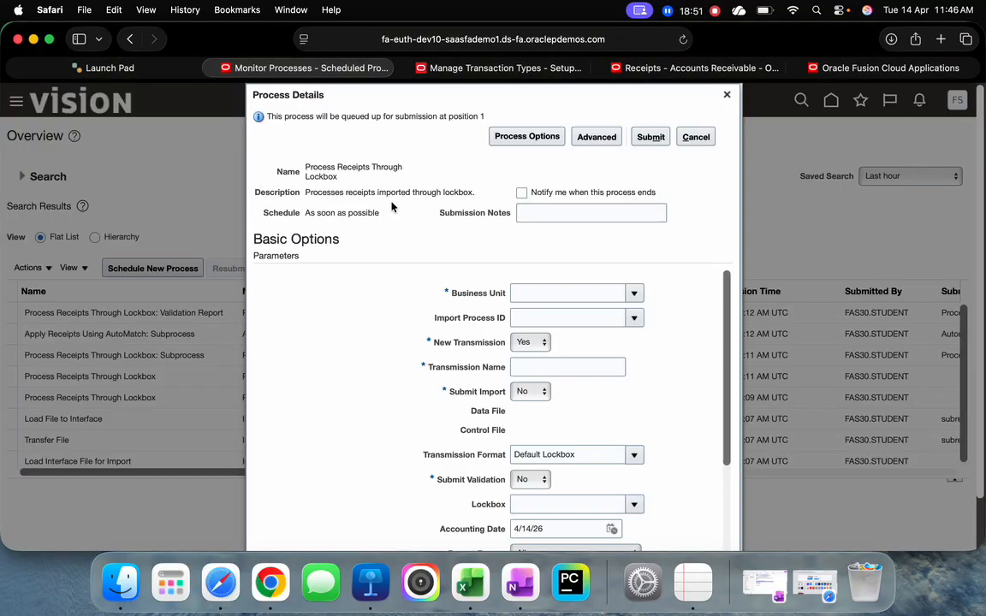
# Set the business unit to US1 Business Unit, New Transmission to No, and the transmission name to LOCKBOX0001
pyautogui.click(572, 293)
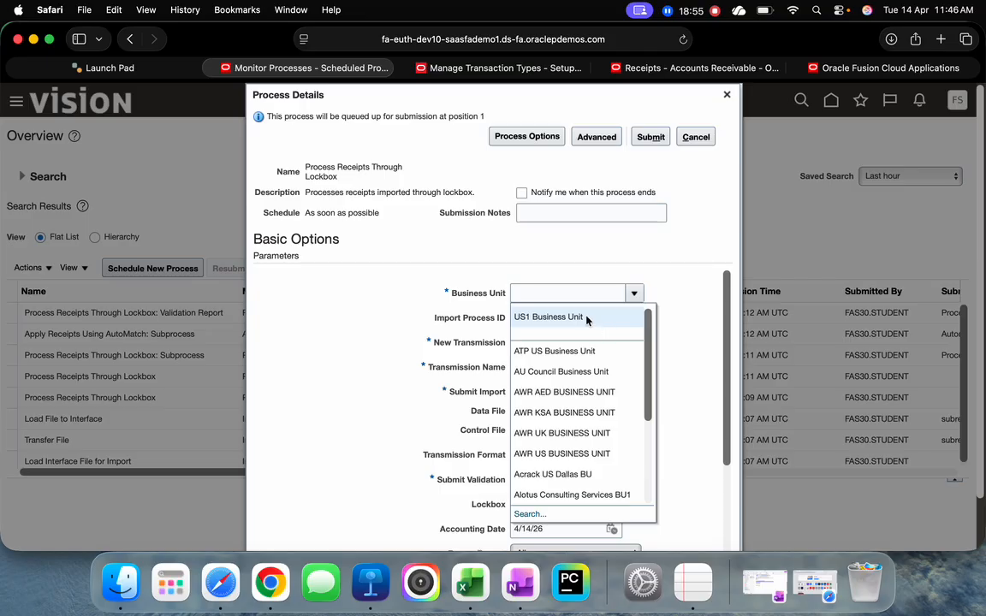
pyautogui.click(587, 319)
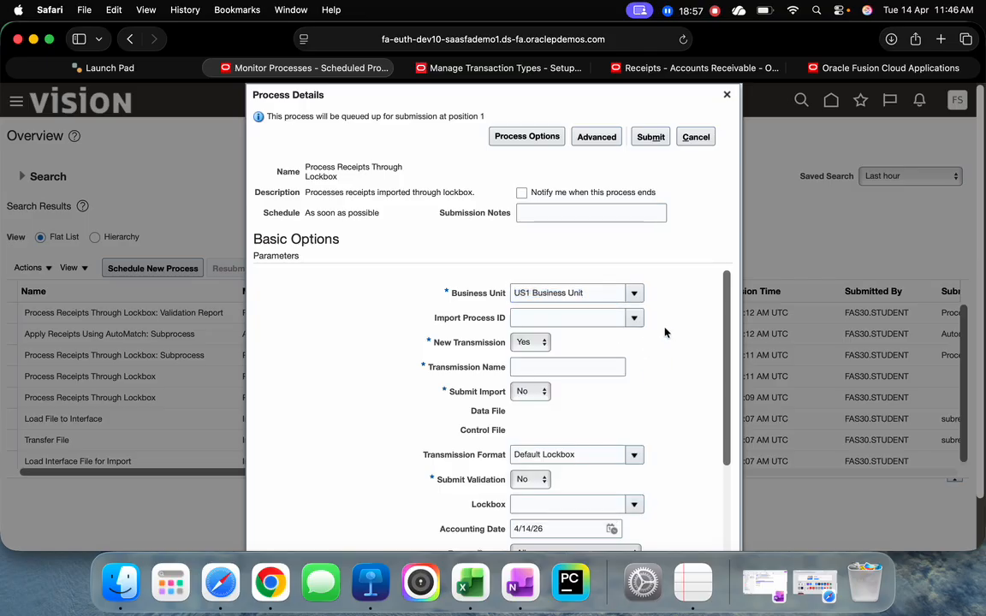
pyautogui.click(533, 344)
pyautogui.click(561, 369)
pyautogui.write('LOCKBOX0001')
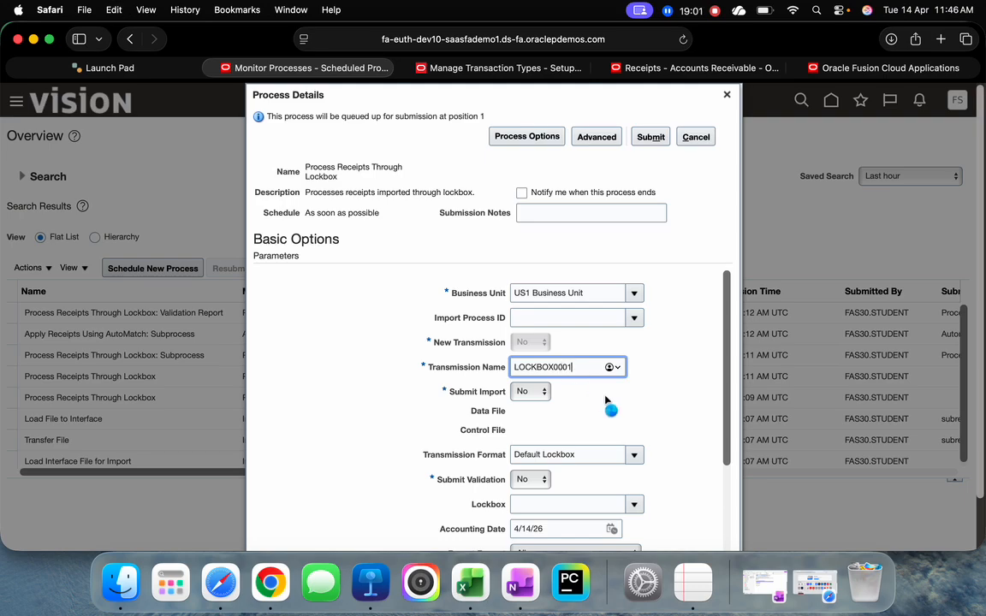
# Keep Submit Validation at No and choose the first listed Bank of America lockbox, 44336, for the process
pyautogui.scroll(-2, 650, 380)
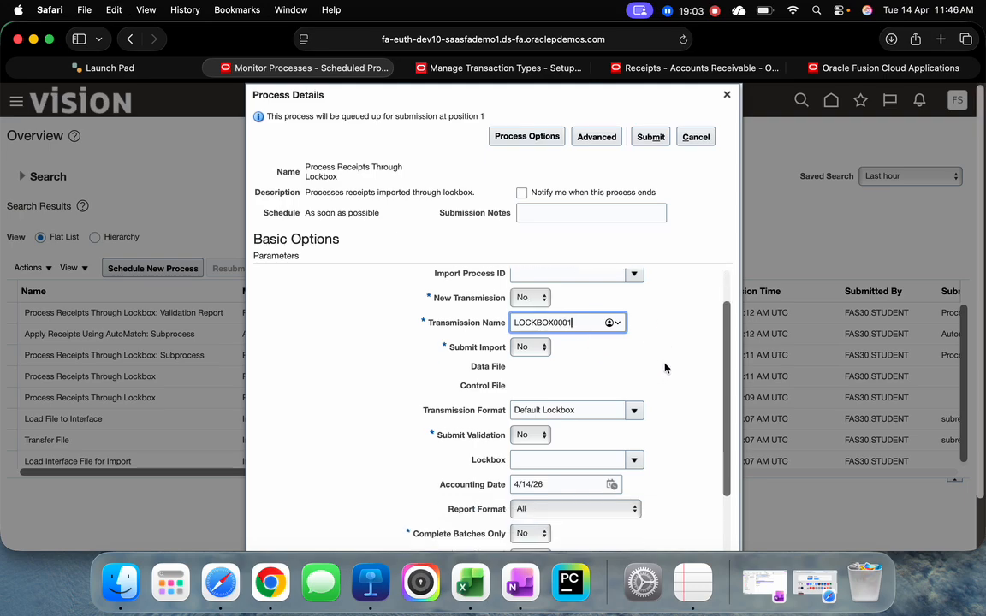
pyautogui.scroll(-3, 665, 368)
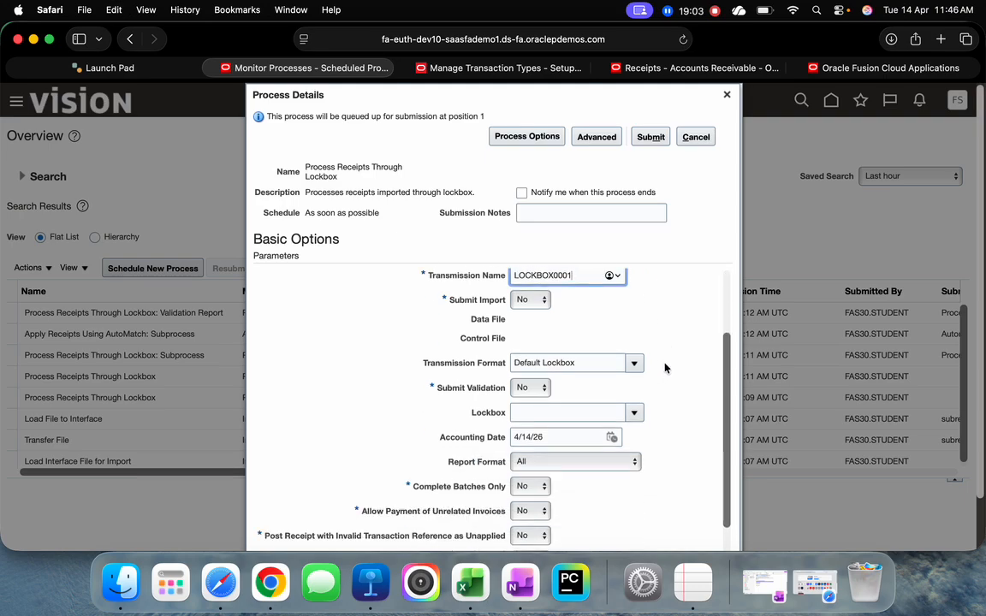
pyautogui.click(536, 380)
pyautogui.click(536, 377)
pyautogui.click(631, 403)
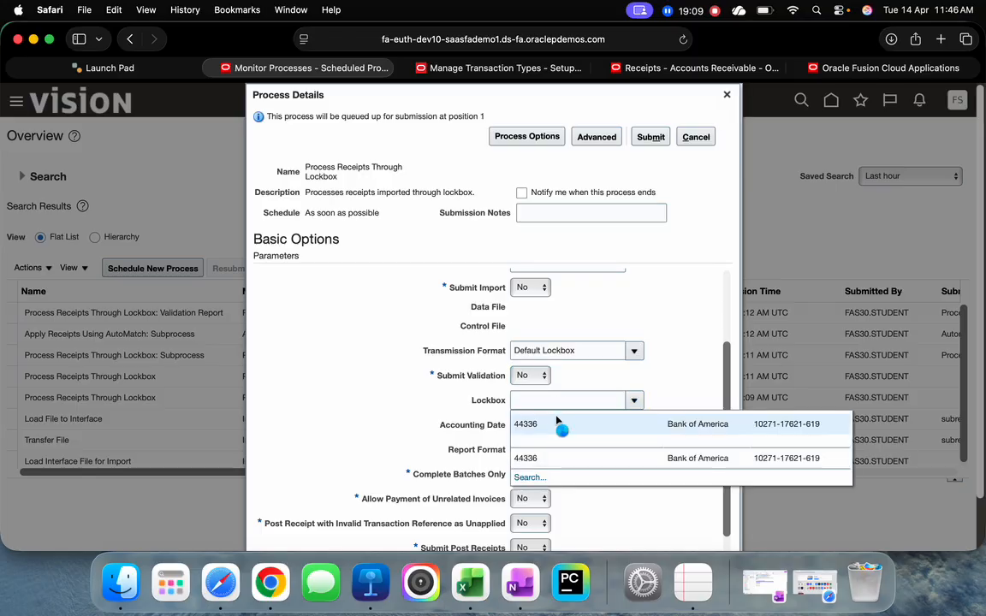
pyautogui.click(556, 421)
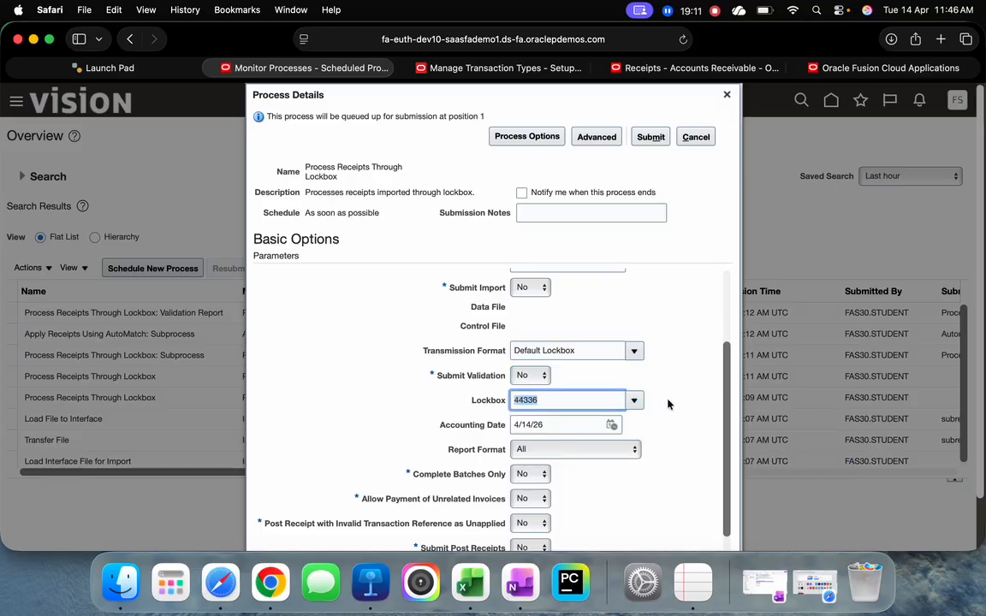
# Set Submit Post Receipts to Yes, then submit the Process Receipts Through Lockbox request and acknowledge the confirmation
pyautogui.scroll(-3, 668, 402)
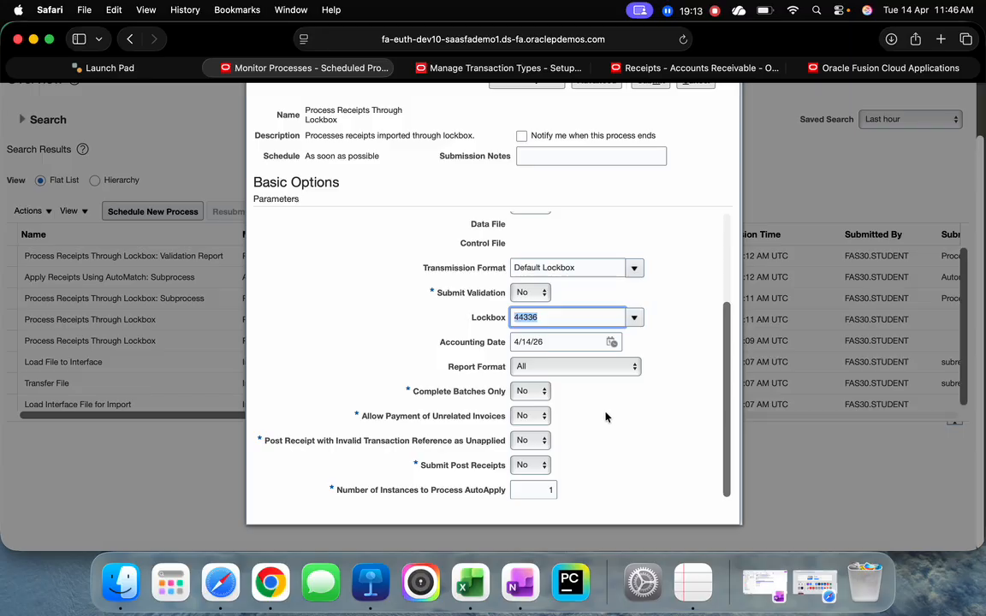
pyautogui.click(533, 467)
pyautogui.click(526, 477)
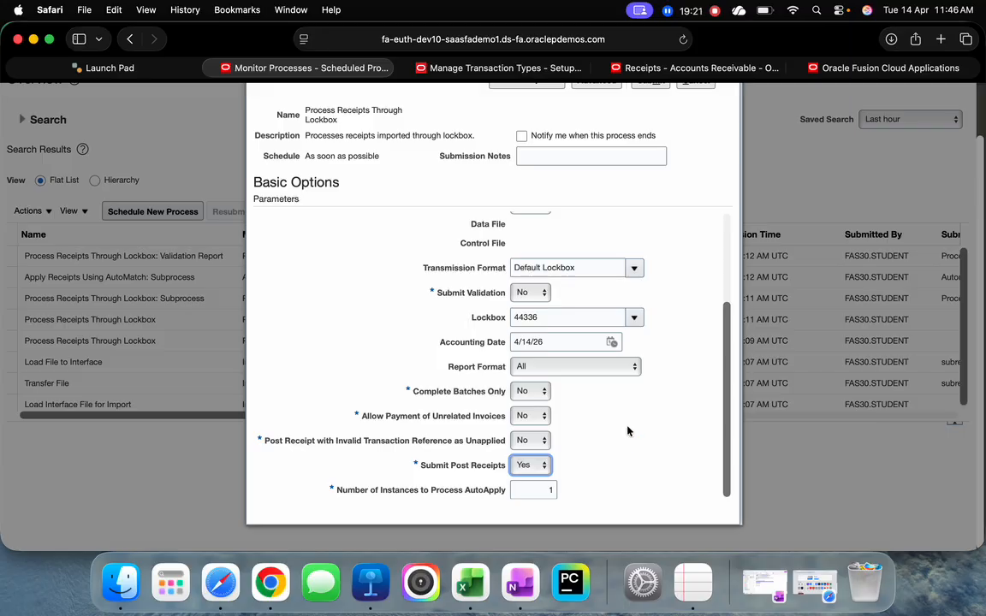
pyautogui.scroll(5, 673, 403)
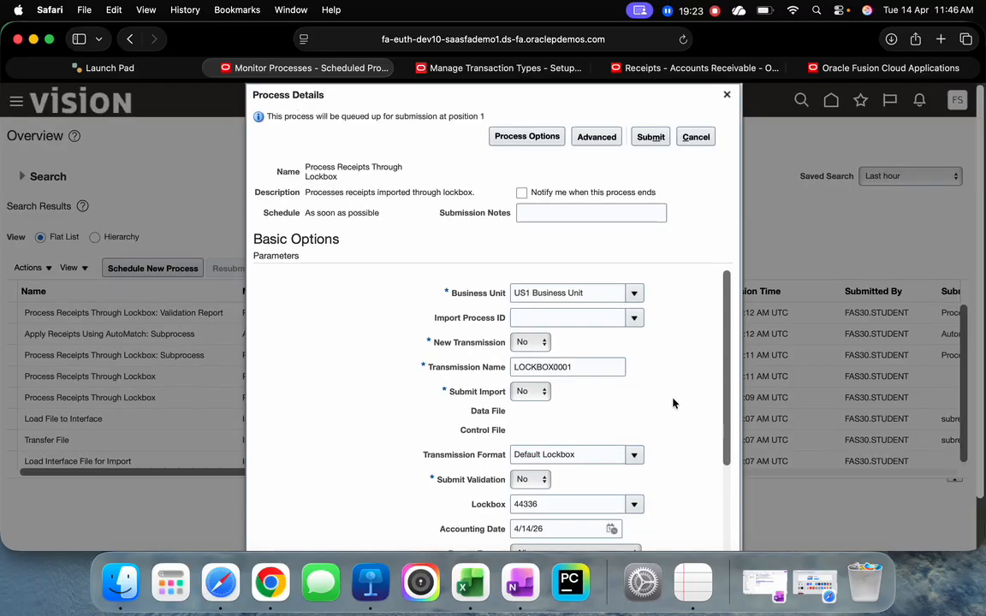
pyautogui.click(651, 136)
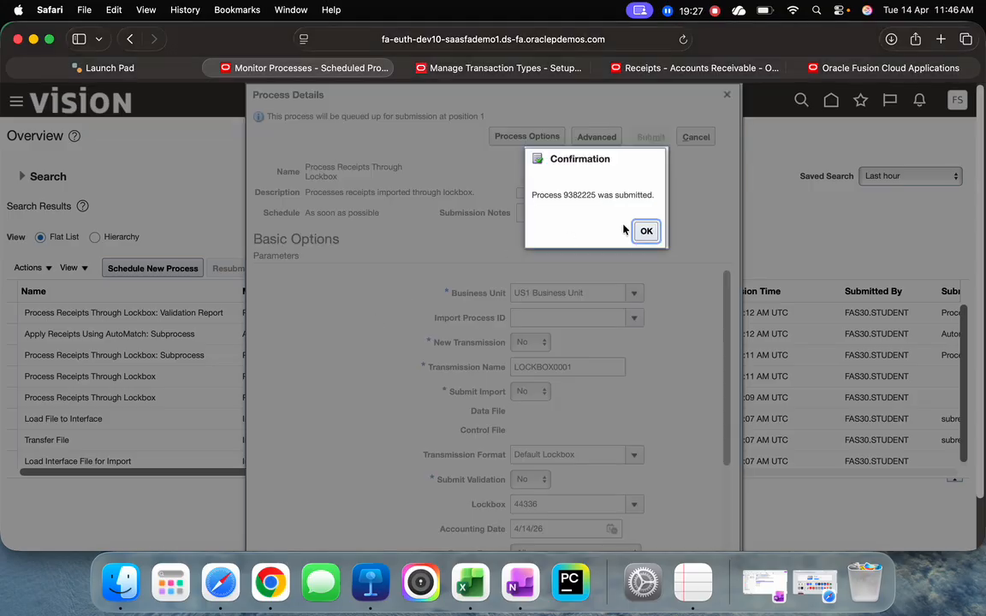
pyautogui.click(646, 231)
# Close the current process page, start an ERP and SCM Cloud login from the Launch Pad, and reopen Scheduled Processes from the existing Fusion home page
pyautogui.press('super+w')
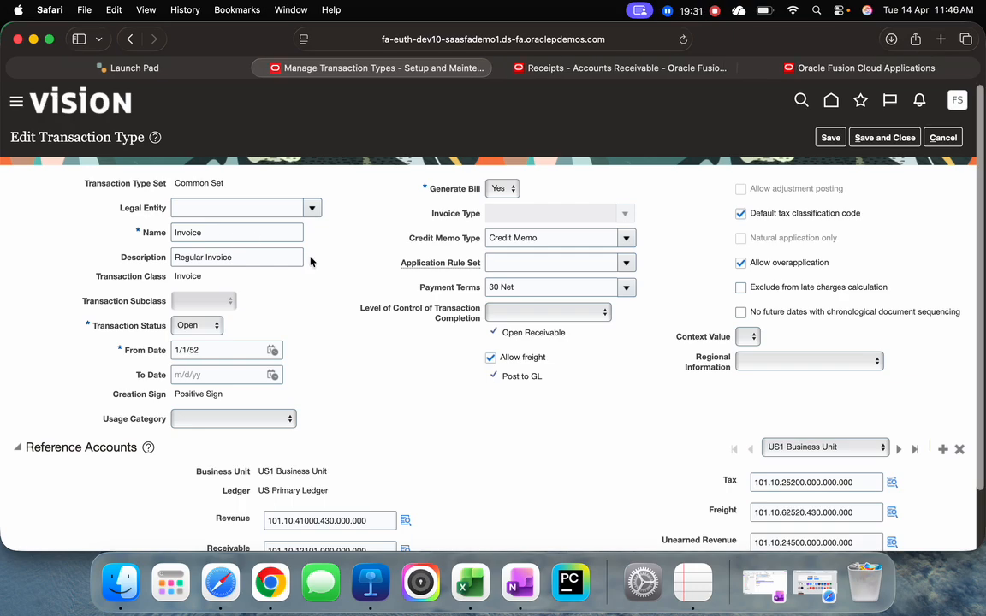
pyautogui.click(134, 68)
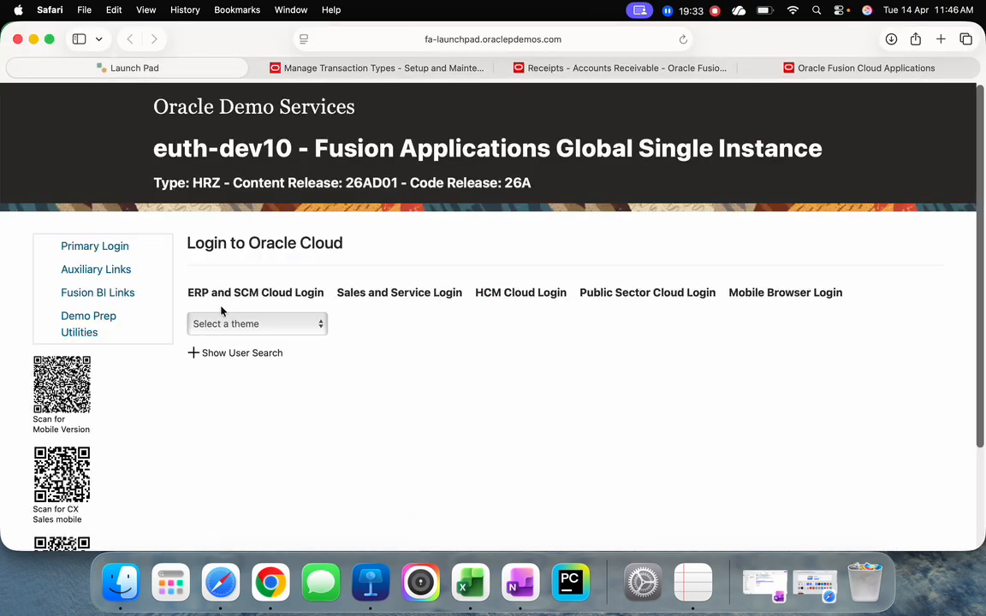
pyautogui.click(236, 293)
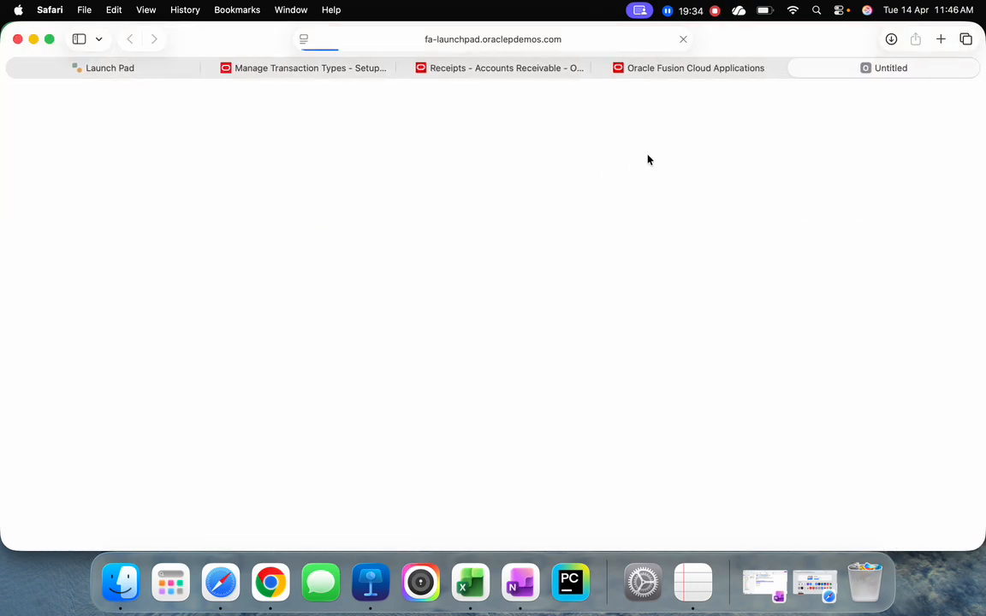
pyautogui.click(672, 68)
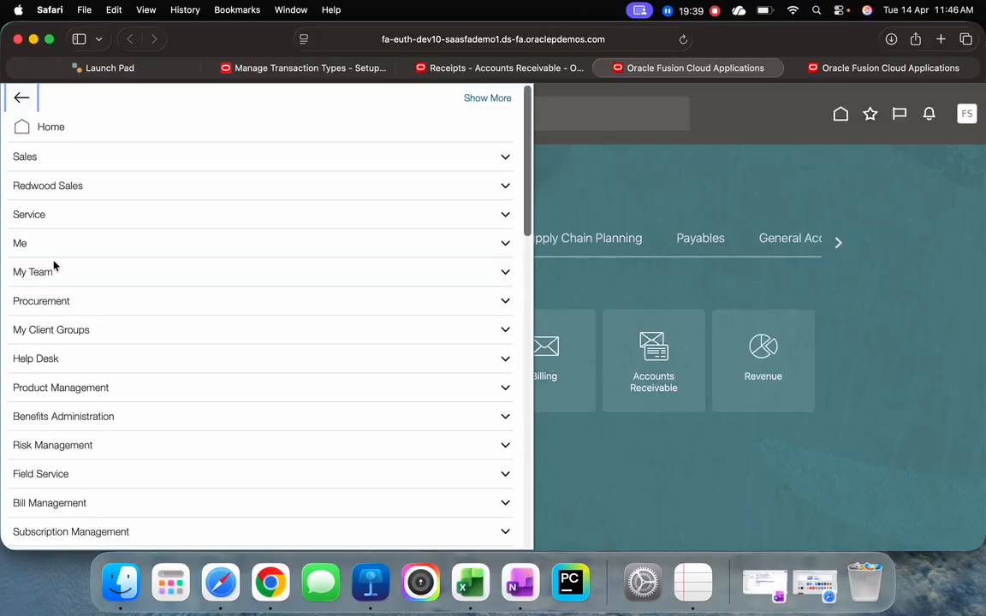
pyautogui.scroll(-10, 129, 334)
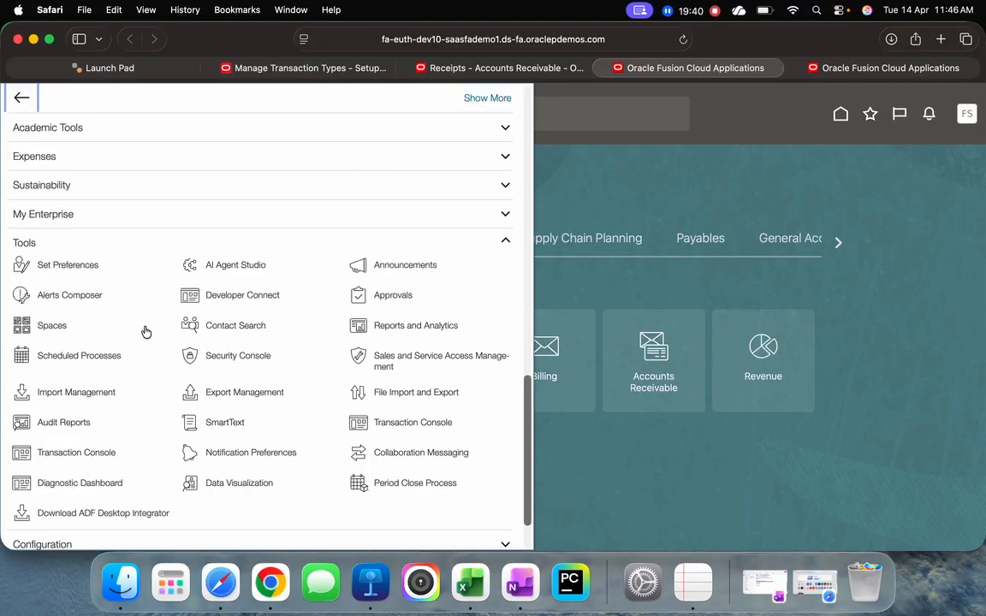
pyautogui.click(73, 355)
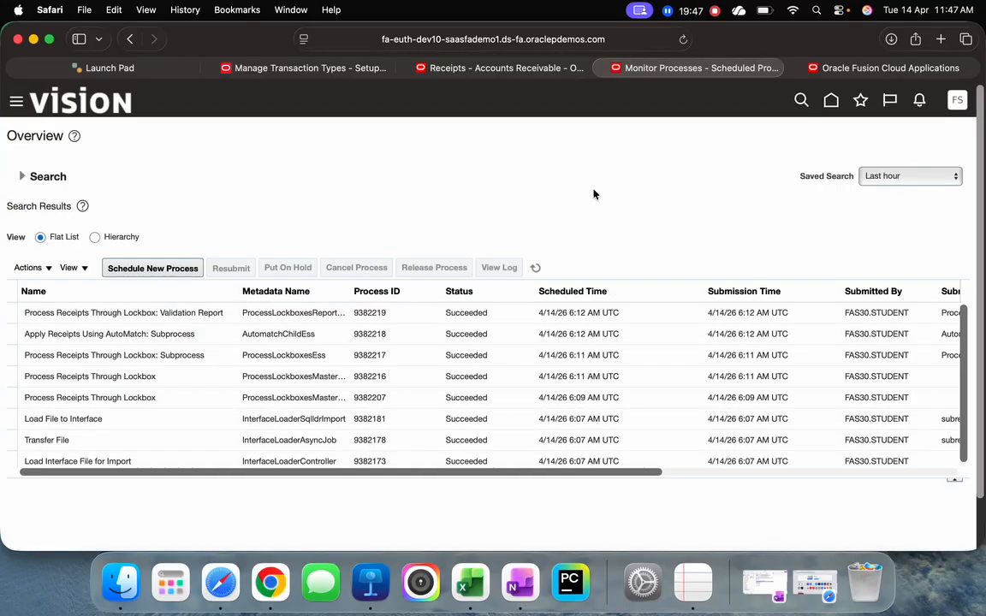
# Refresh the scheduled processes list repeatedly to check the status of the submitted lockbox process and its subprocesses
pyautogui.click(535, 269)
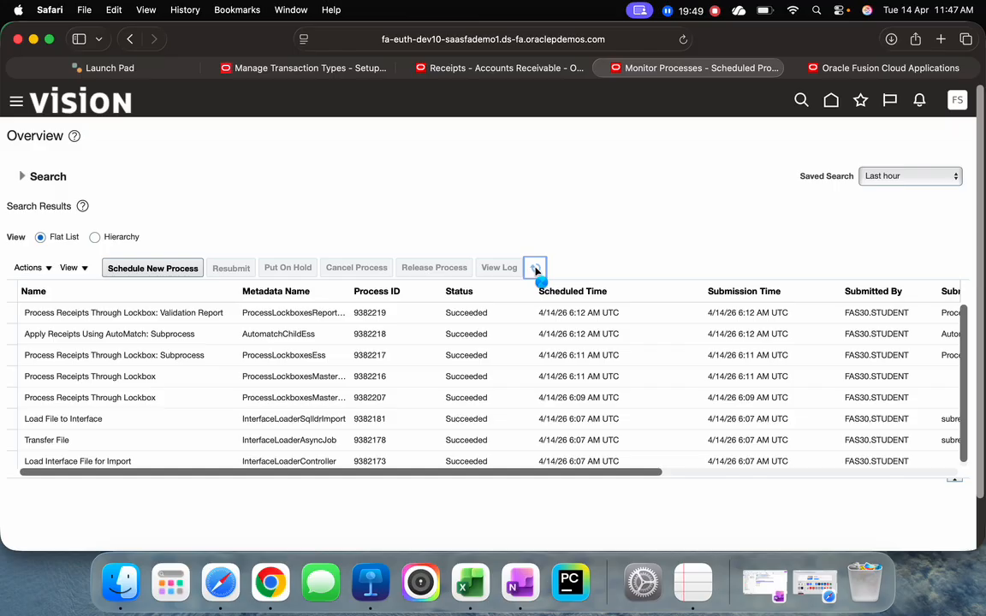
pyautogui.click(535, 269)
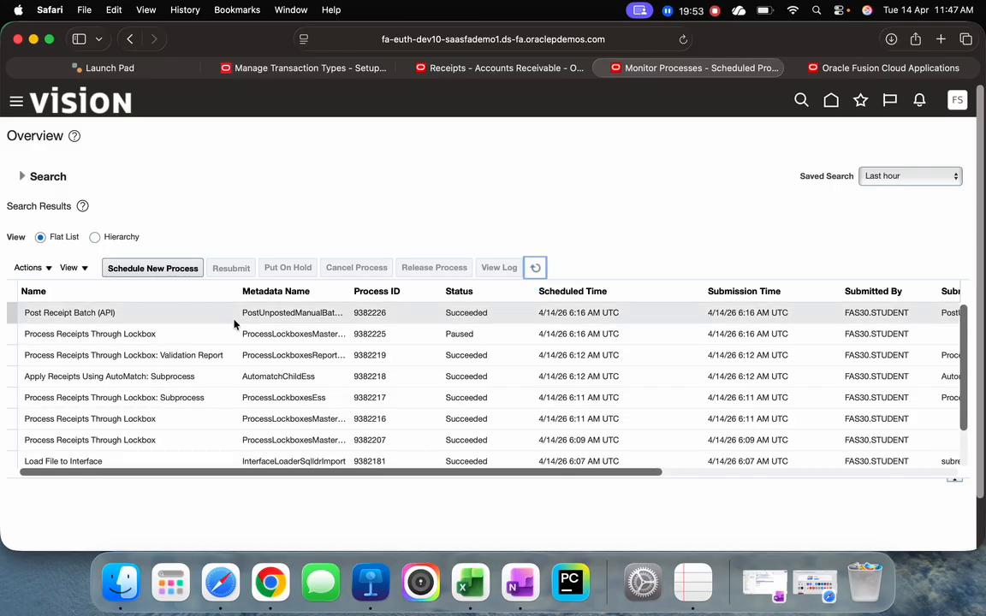
pyautogui.click(535, 268)
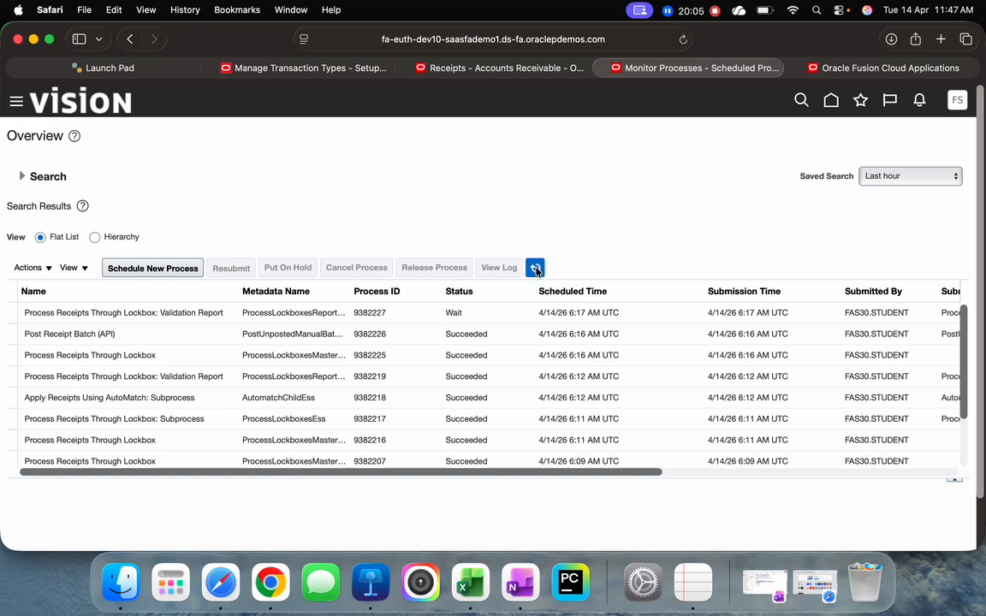
pyautogui.click(535, 269)
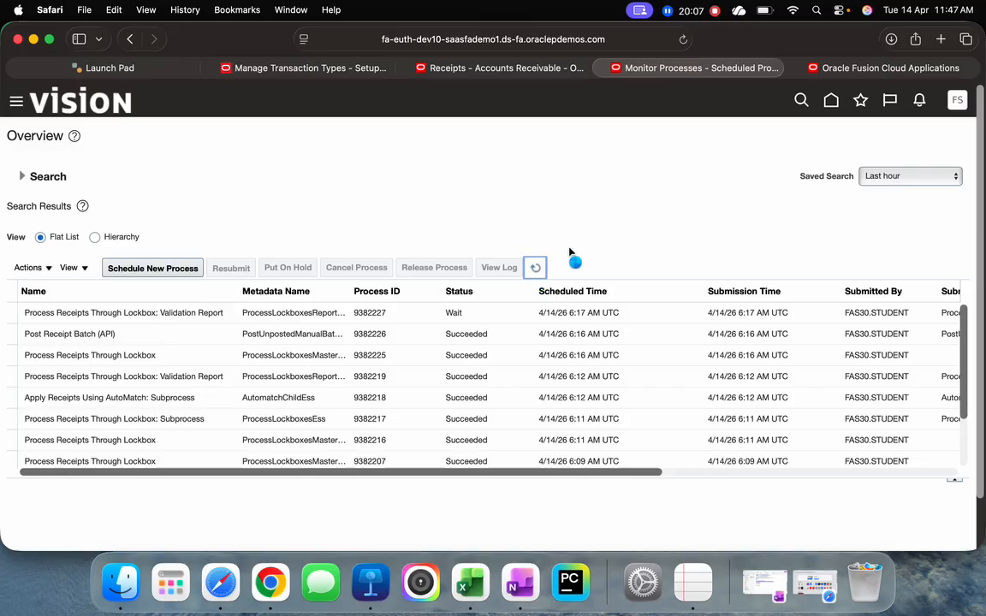
pyautogui.click(538, 270)
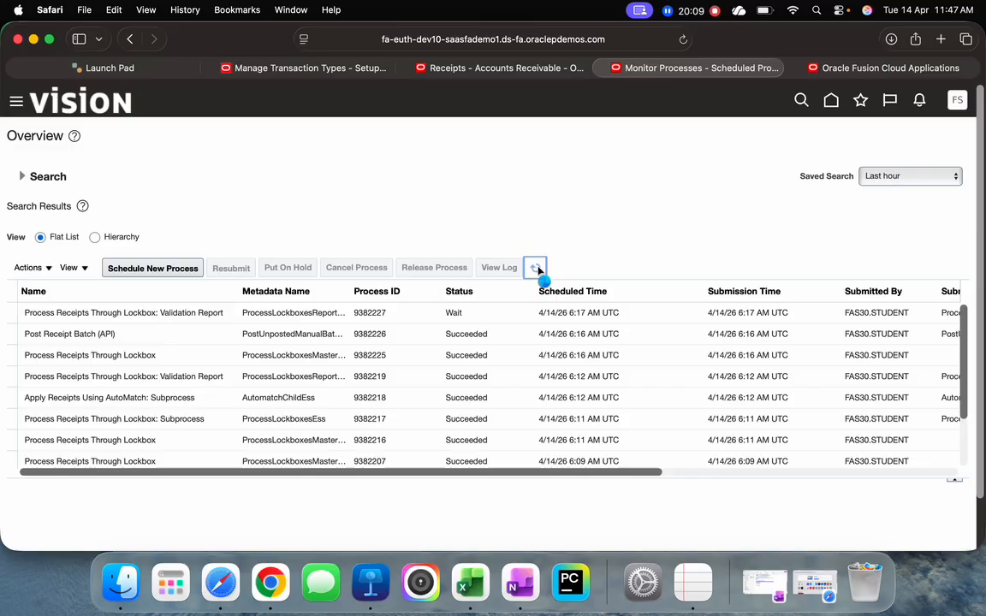
# Cancel editing the Invoice transaction type and review Lockbox Exceptions and Receipt Batches for US1 Business Unit in Accounts Receivable
pyautogui.click(326, 74)
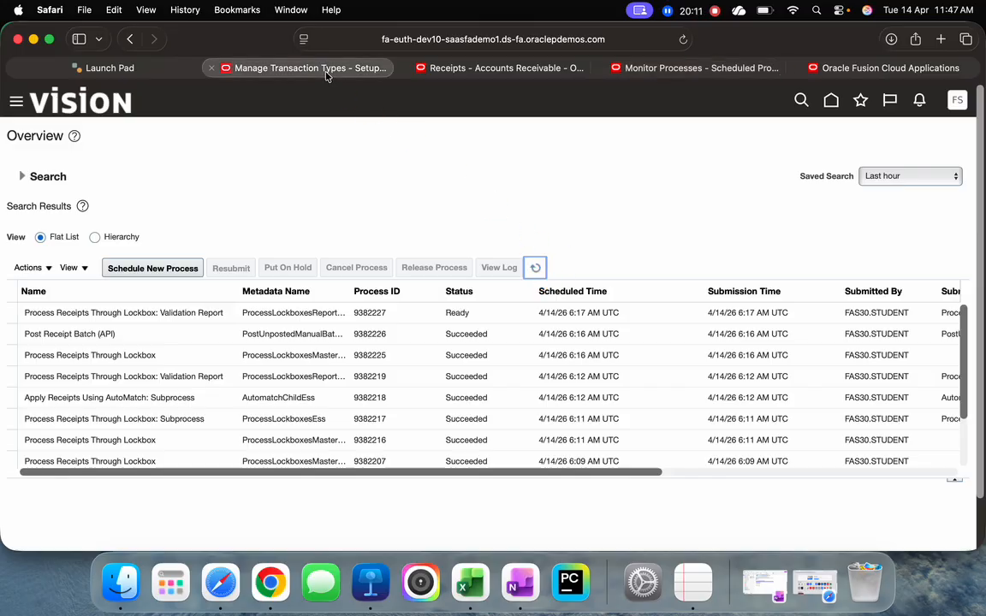
pyautogui.click(945, 140)
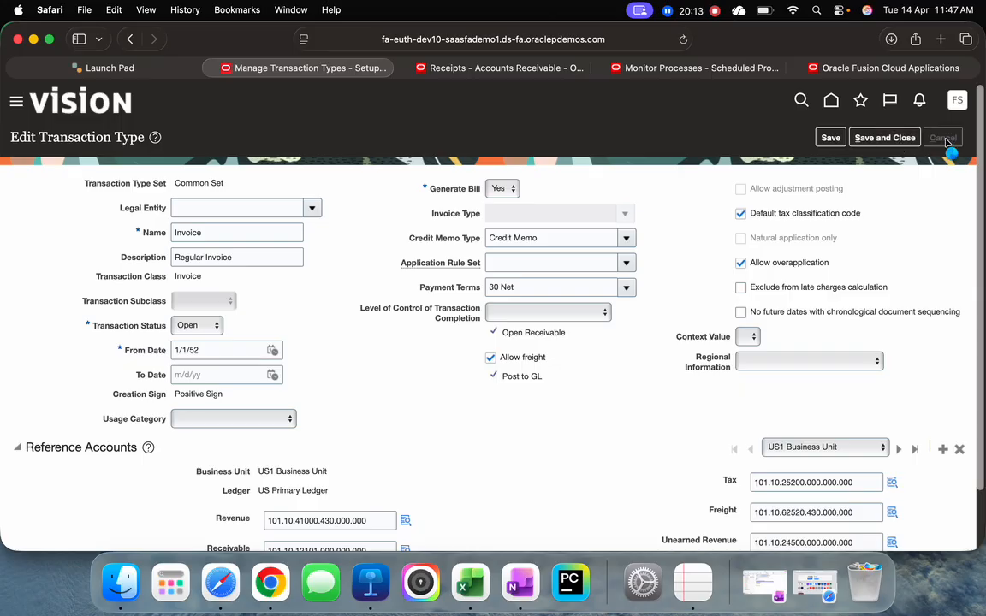
pyautogui.click(486, 76)
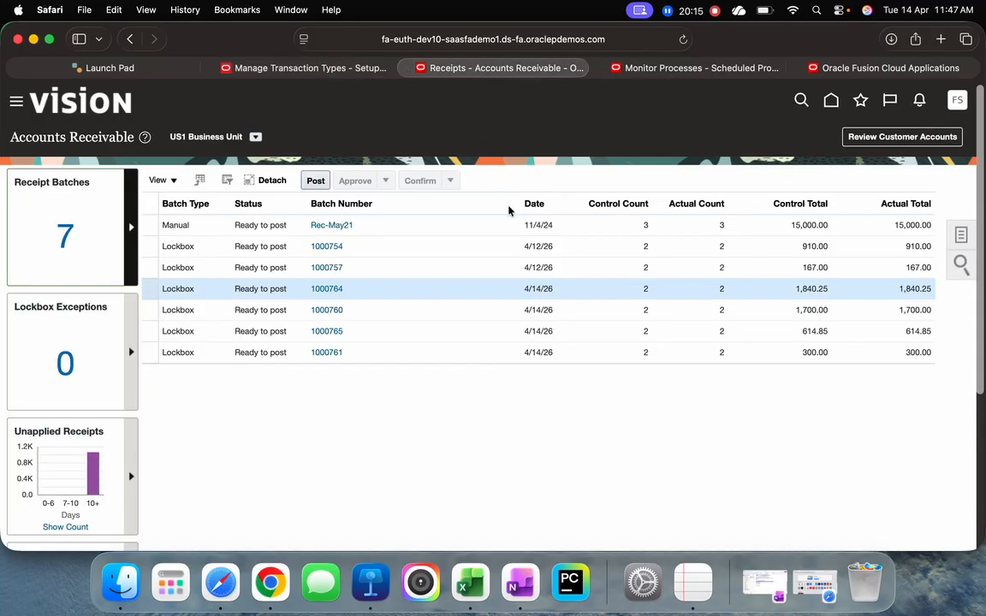
pyautogui.click(130, 352)
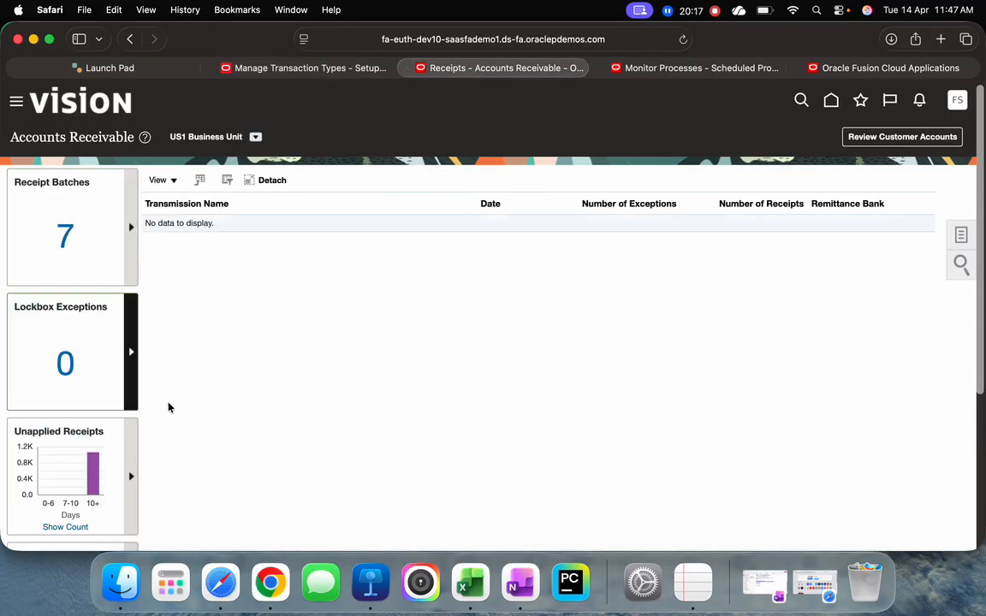
pyautogui.click(178, 283)
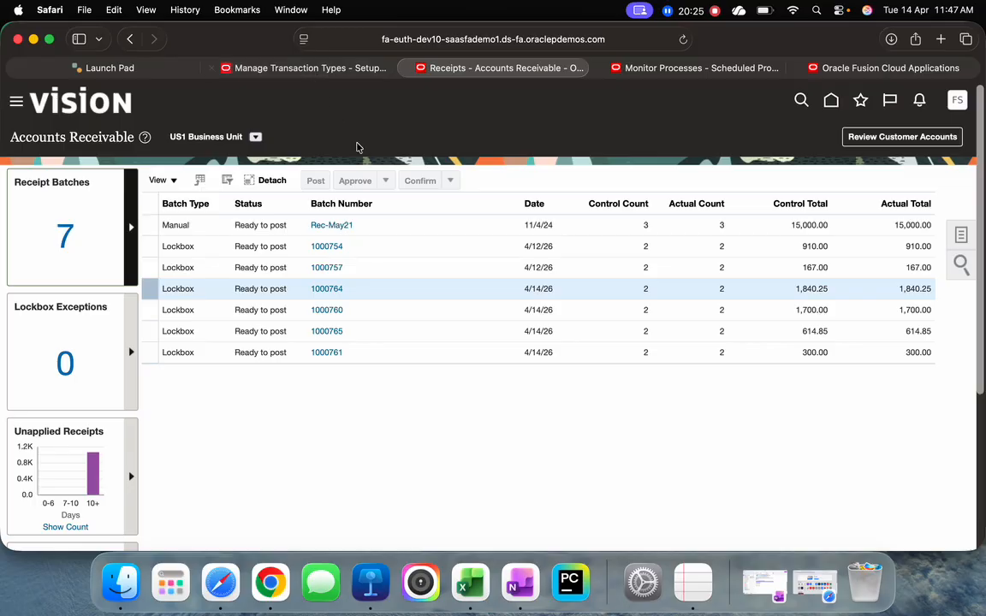
# Check Scheduled Processes, then reload the receipt batches by switching Accounts Receivable to UK Business Unit and back to US1 Business Unit
pyautogui.click(610, 69)
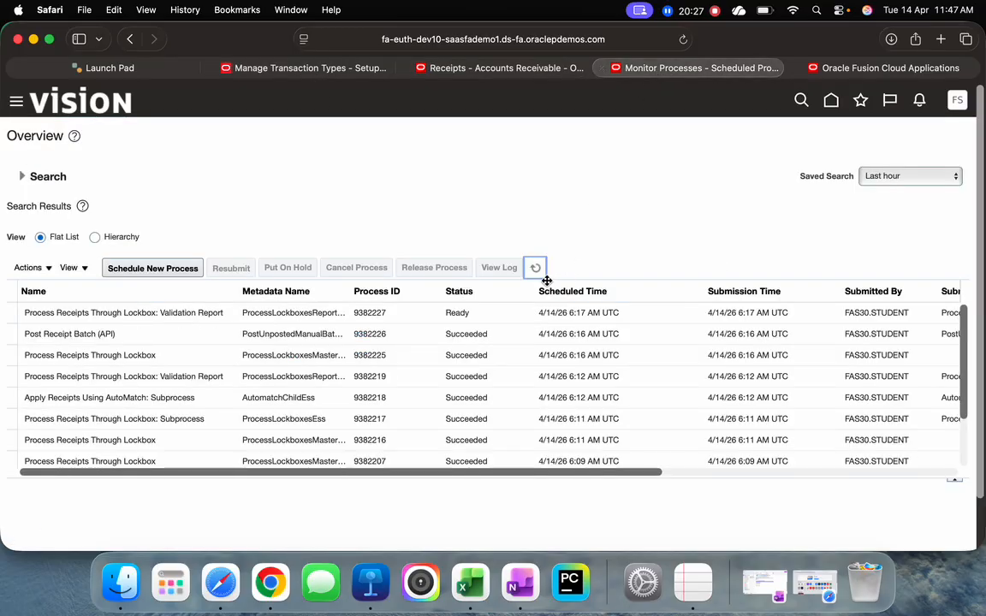
pyautogui.click(436, 67)
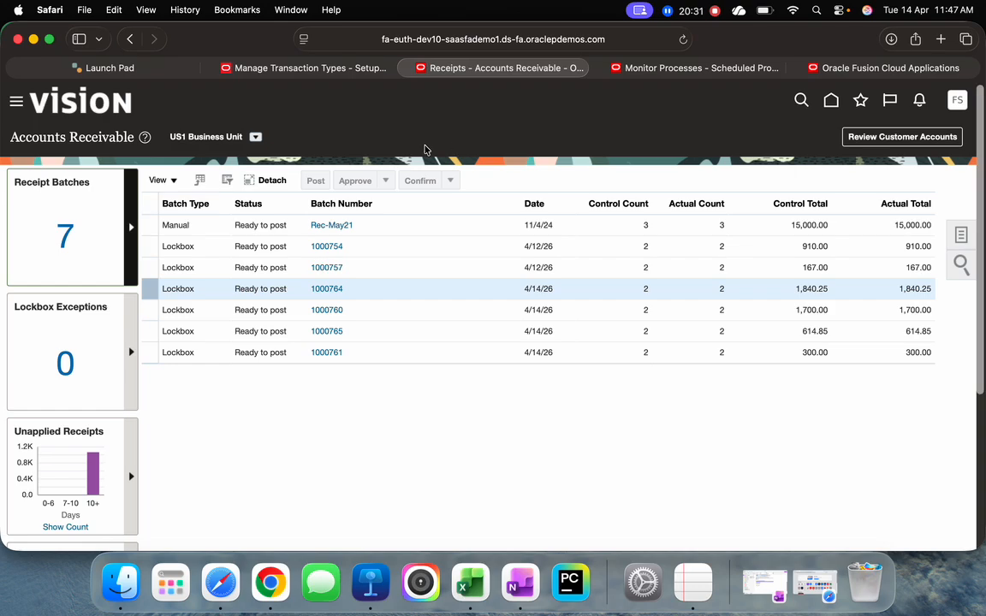
pyautogui.click(255, 137)
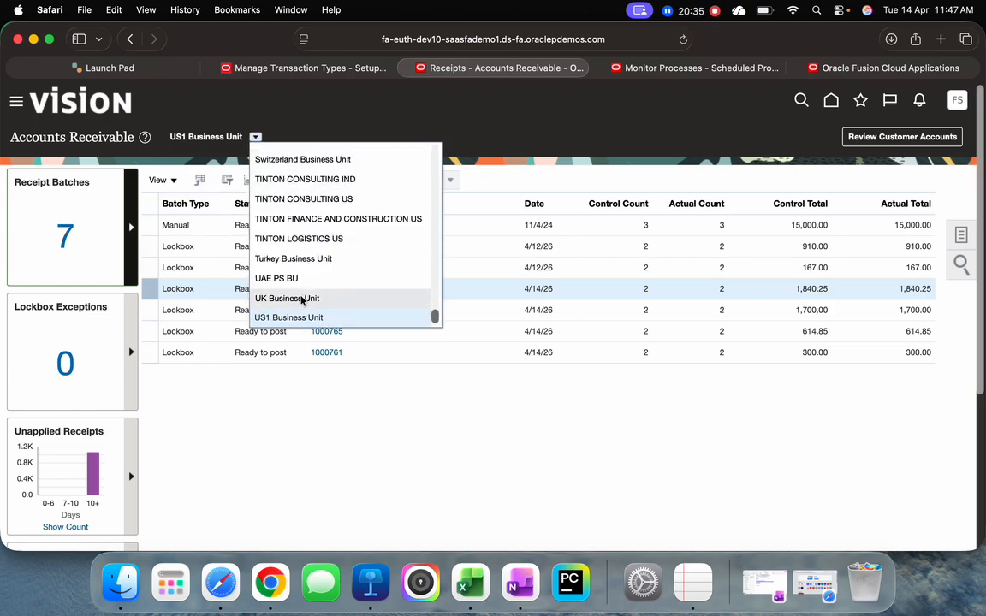
pyautogui.click(301, 298)
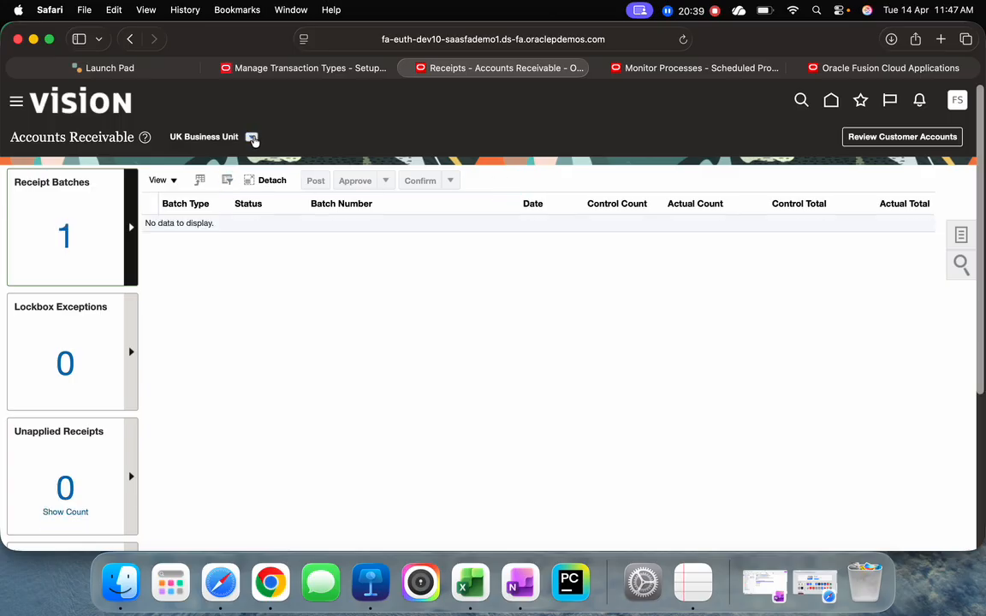
pyautogui.click(252, 138)
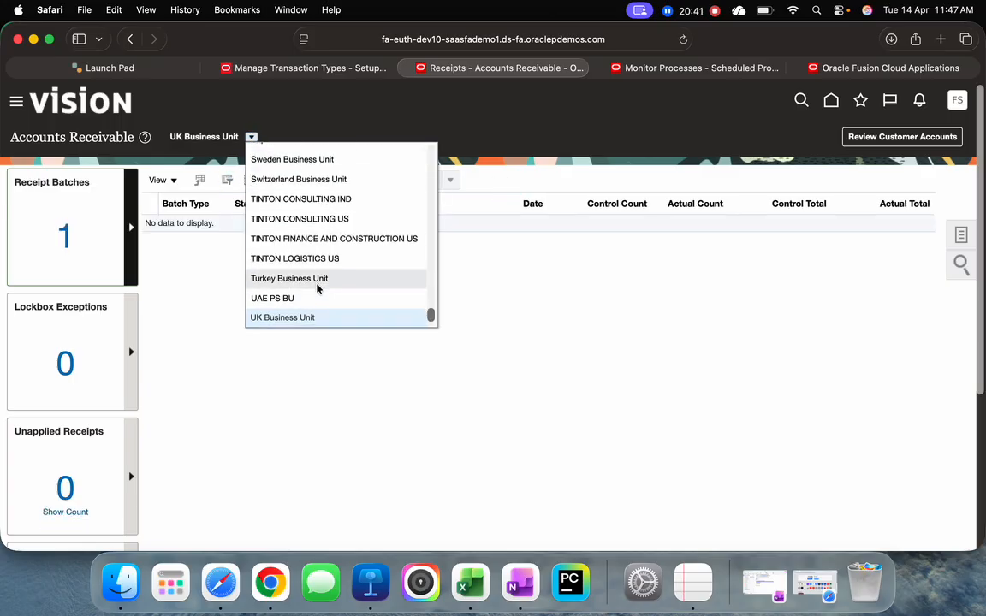
pyautogui.scroll(-1, 318, 288)
pyautogui.click(294, 321)
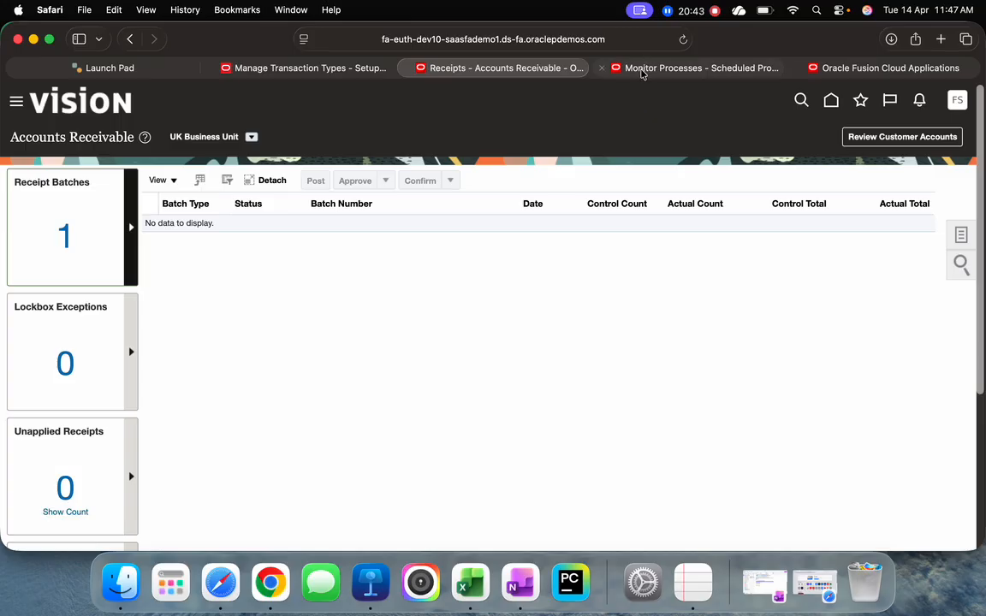
# Check the lockbox process statuses in Scheduled Processes and return to the reloaded receipt batches of US1 Business Unit
pyautogui.click(641, 72)
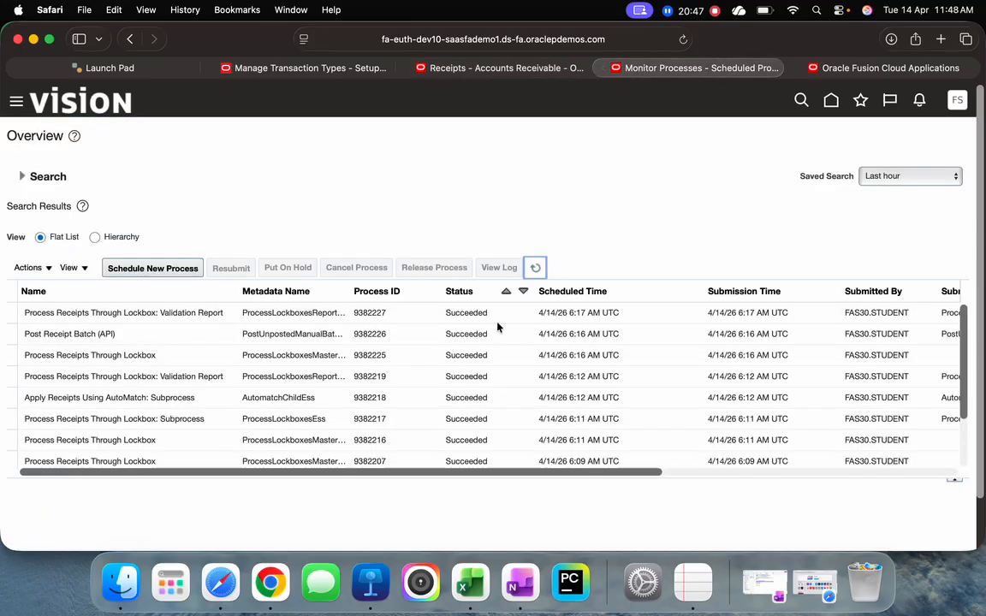
pyautogui.click(302, 68)
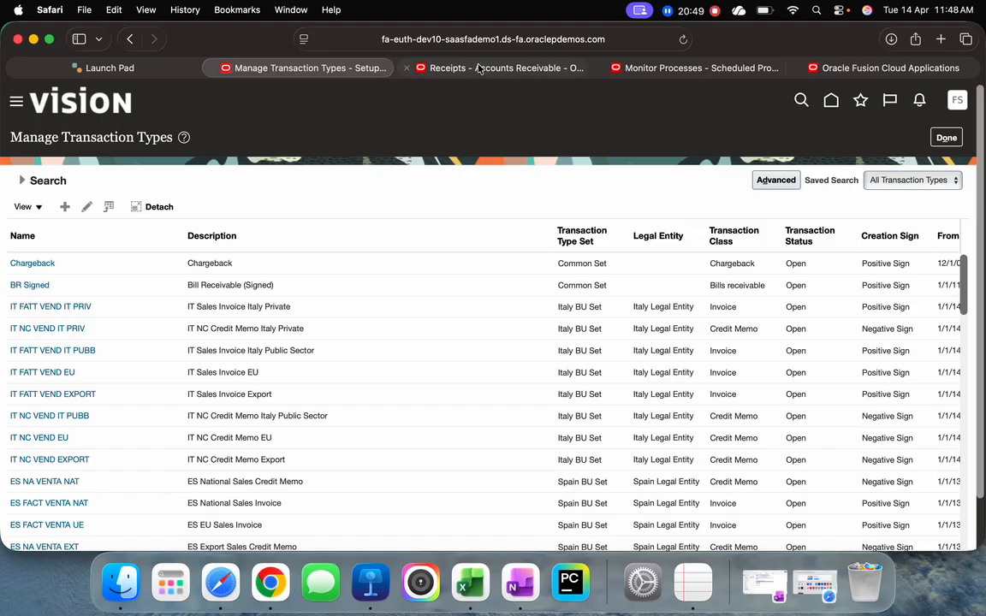
pyautogui.click(437, 67)
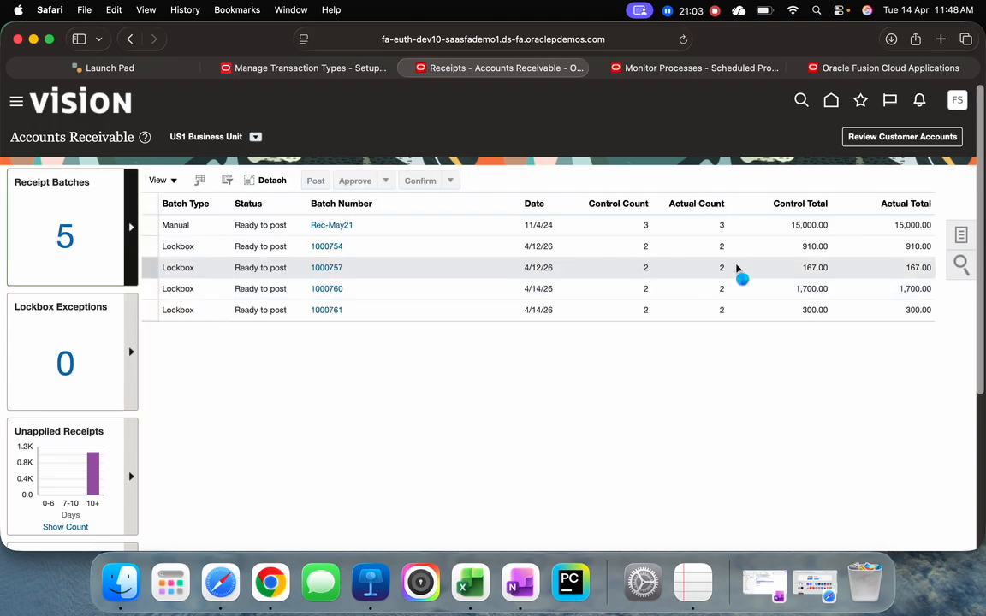
# Search Manage Receipts for receipts of US1 Business Unit with a receipt date equal to 4/14/26
pyautogui.click(960, 234)
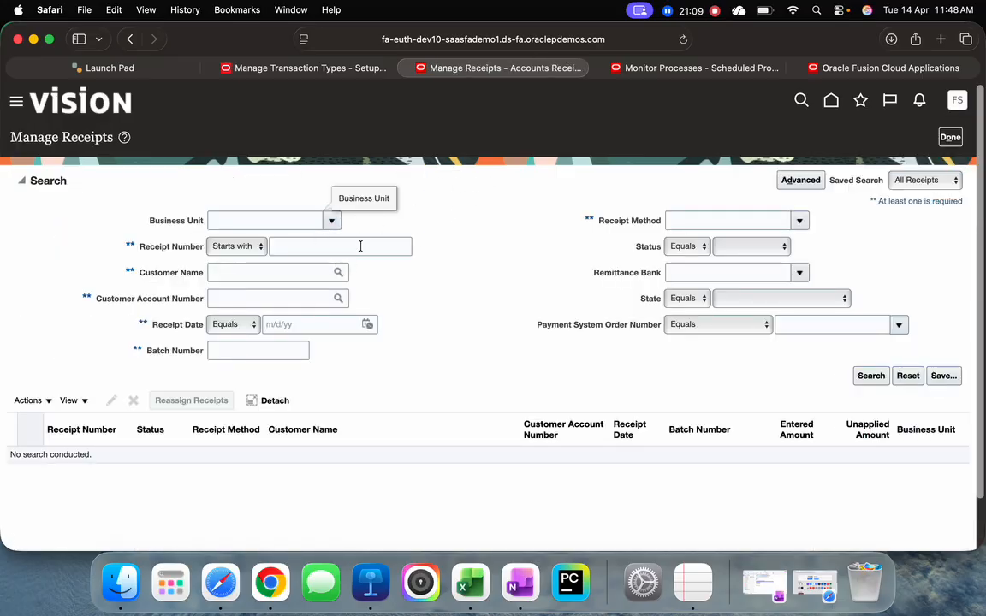
pyautogui.click(332, 225)
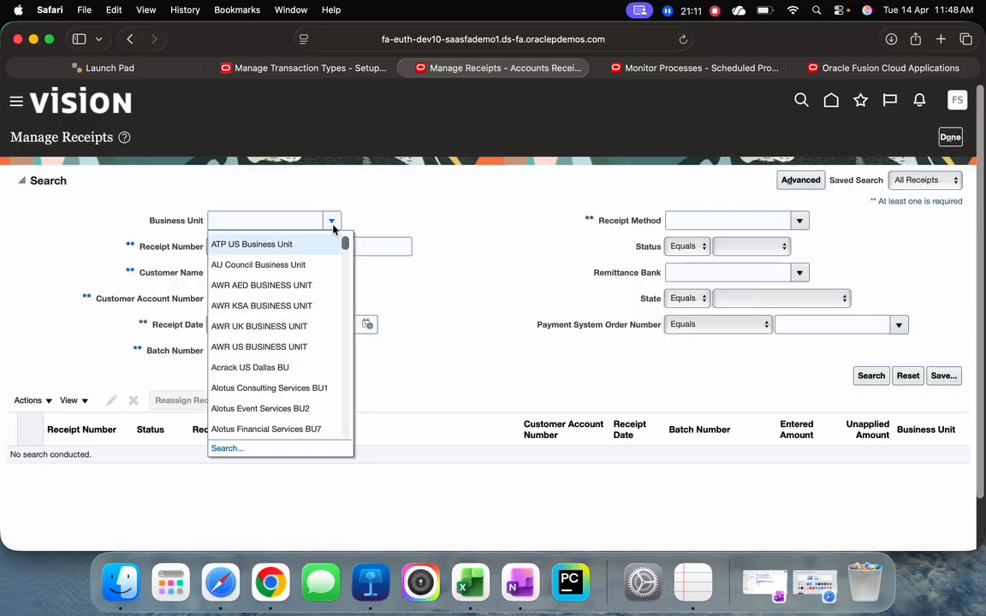
pyautogui.scroll(-10, 332, 396)
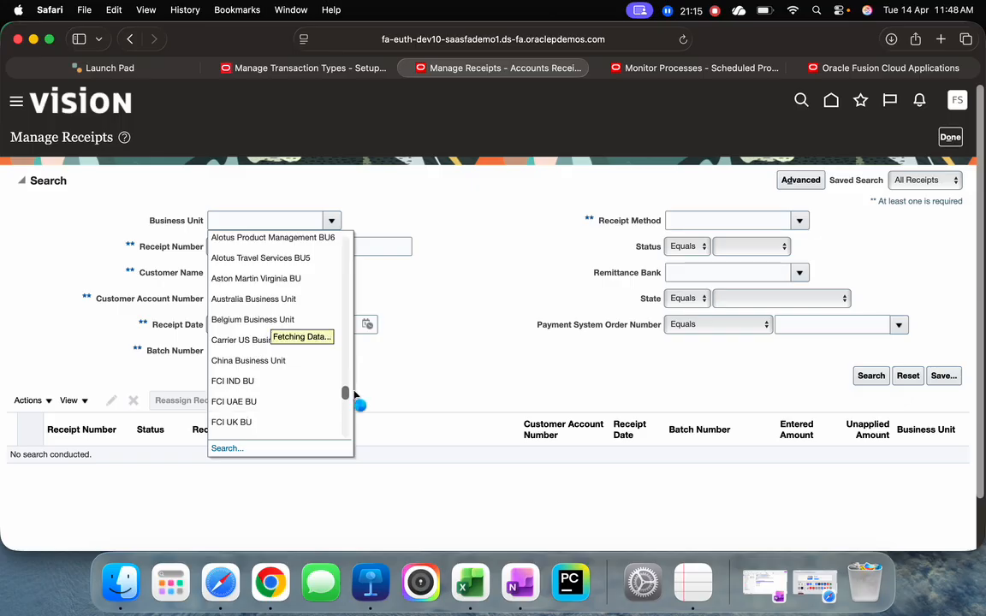
pyautogui.moveTo(345, 393); pyautogui.dragTo(347, 429)
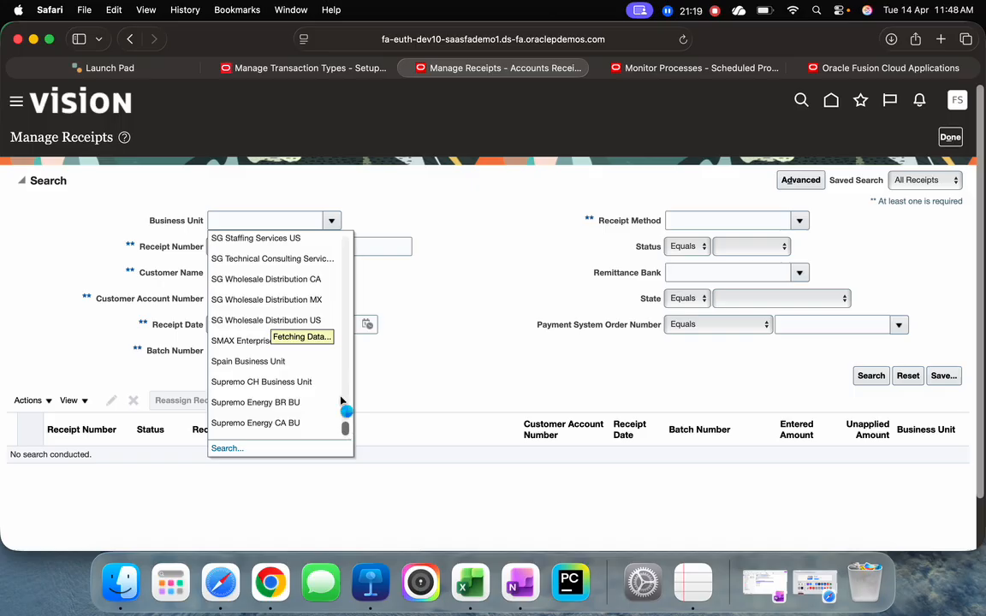
pyautogui.click(250, 428)
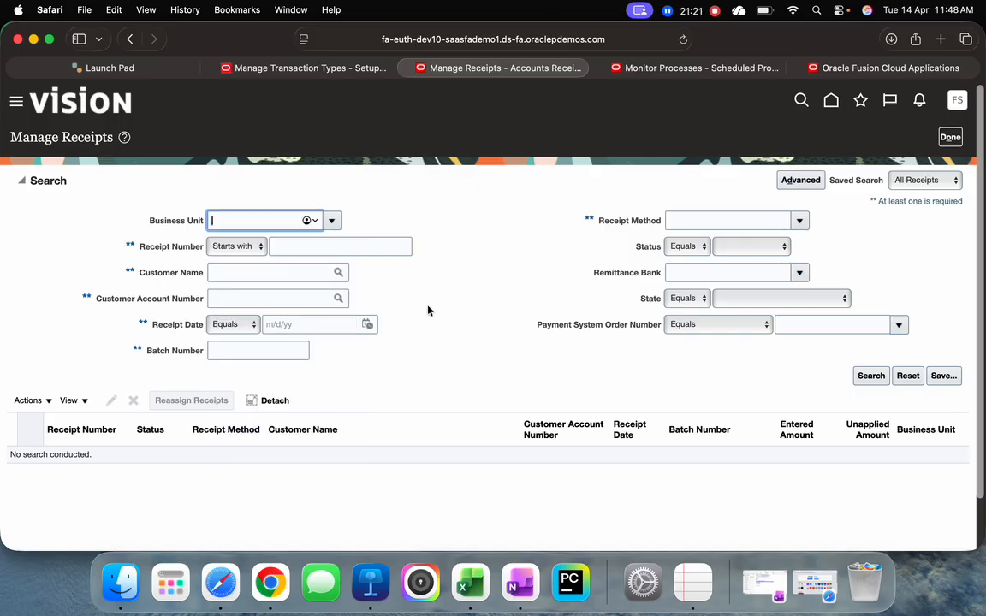
pyautogui.click(367, 324)
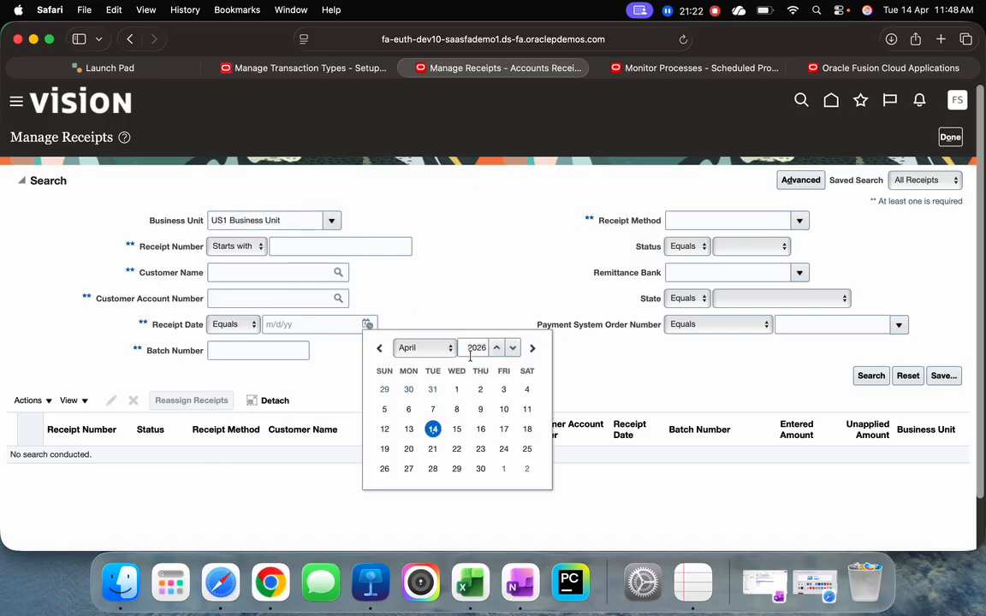
pyautogui.click(432, 429)
pyautogui.click(871, 381)
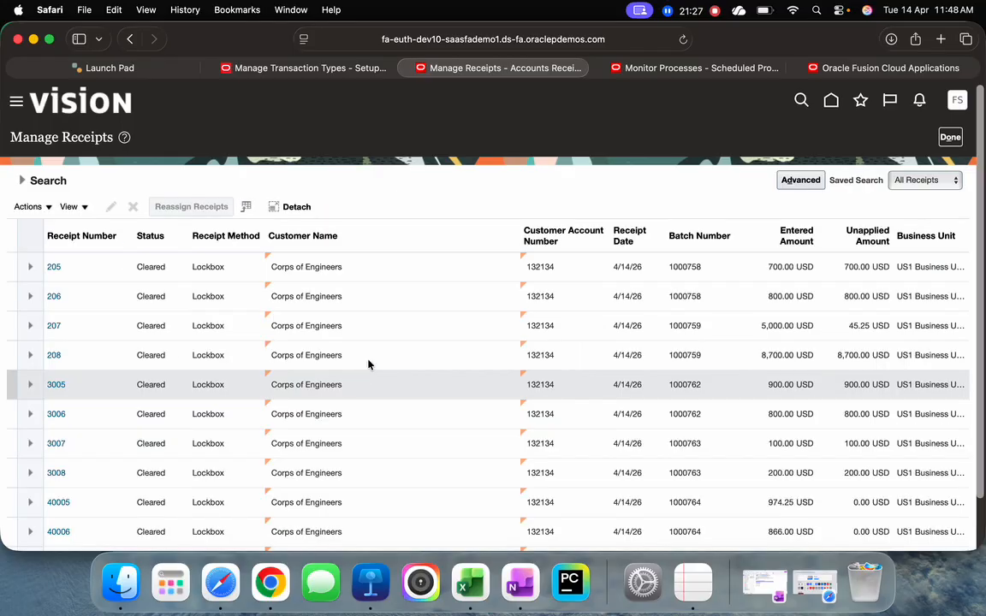
# Compare the found receipts with the receipt numbers on the Record 6 - Payment sheet of the Excel import template, then minimize the workbook
pyautogui.scroll(-2, 146, 315)
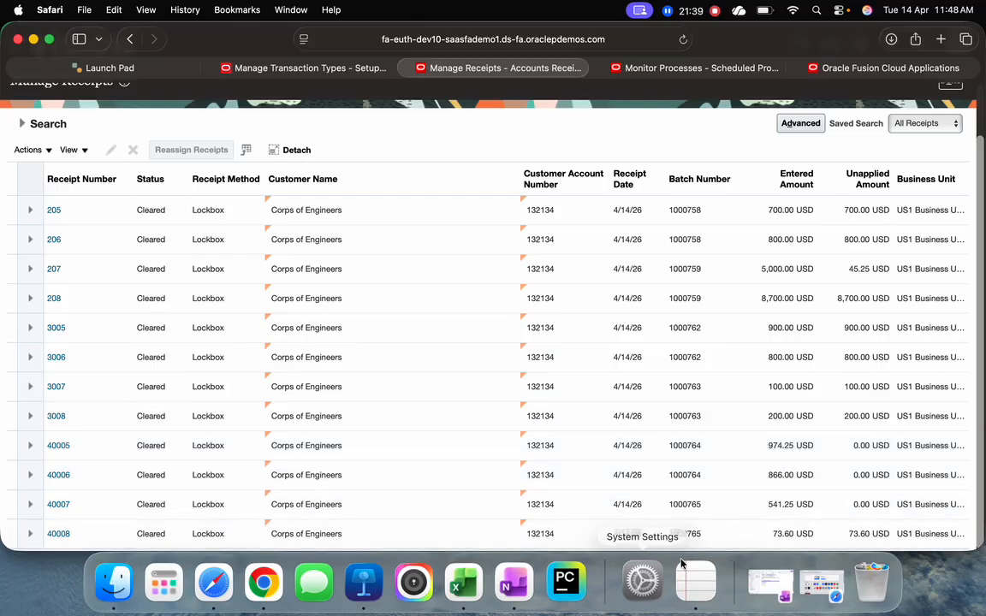
pyautogui.click(463, 582)
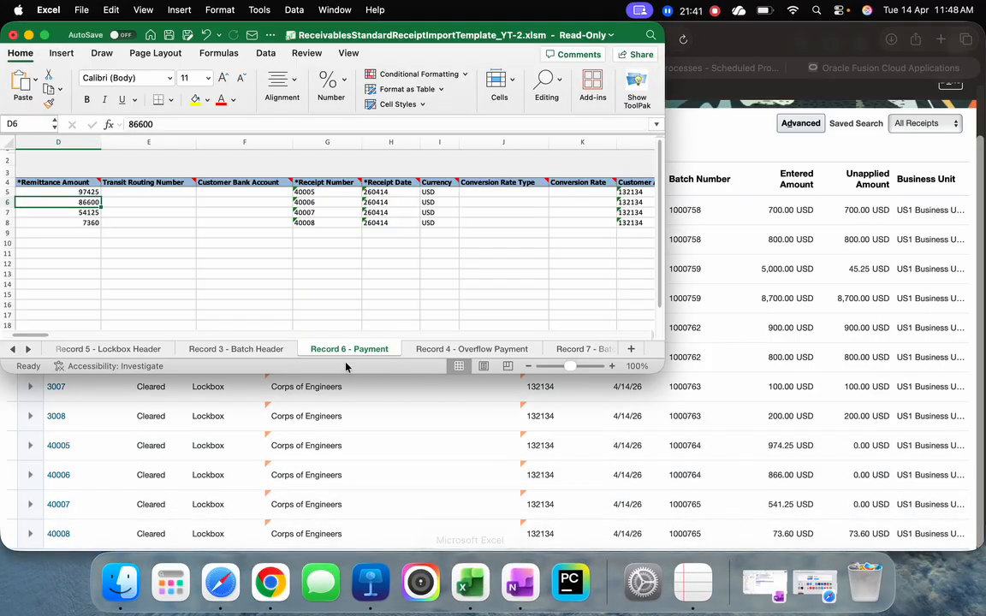
pyautogui.click(327, 224)
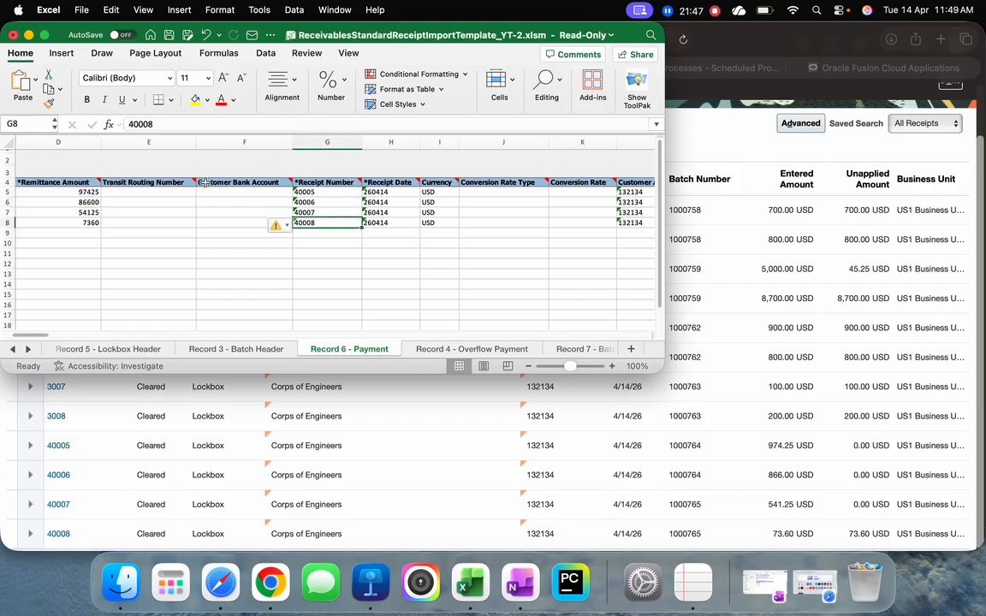
pyautogui.click(28, 35)
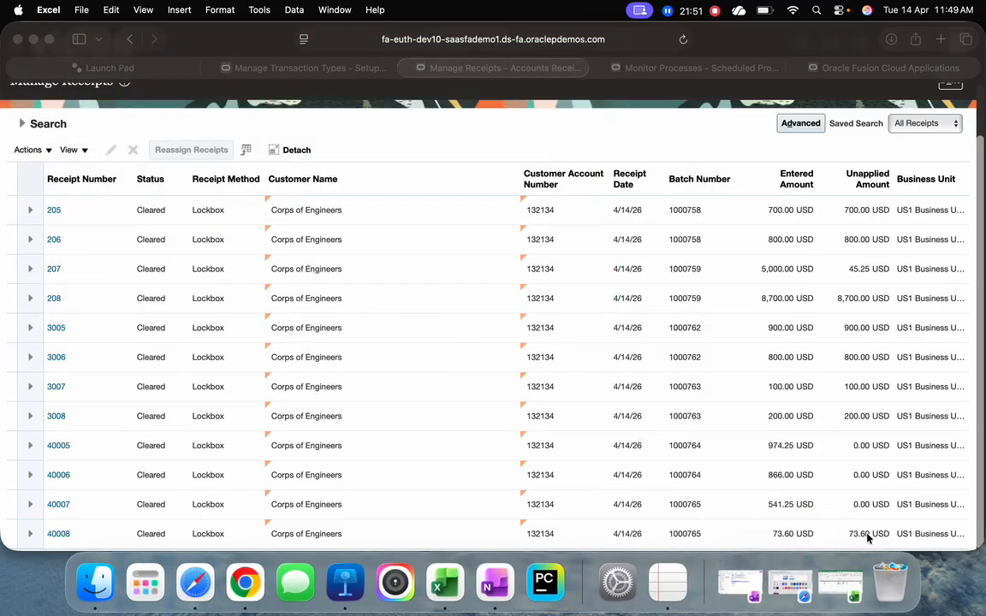
# Open receipt 40005, review its total applied amount, recommendations and applied transaction reference, and save and close it
pyautogui.click(58, 447)
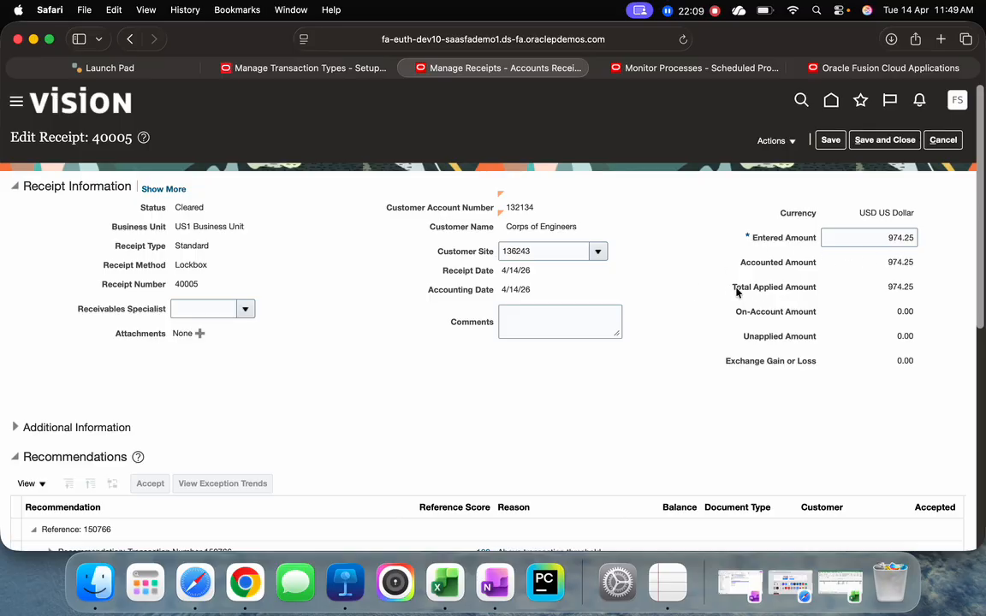
pyautogui.moveTo(735, 289); pyautogui.dragTo(919, 291)
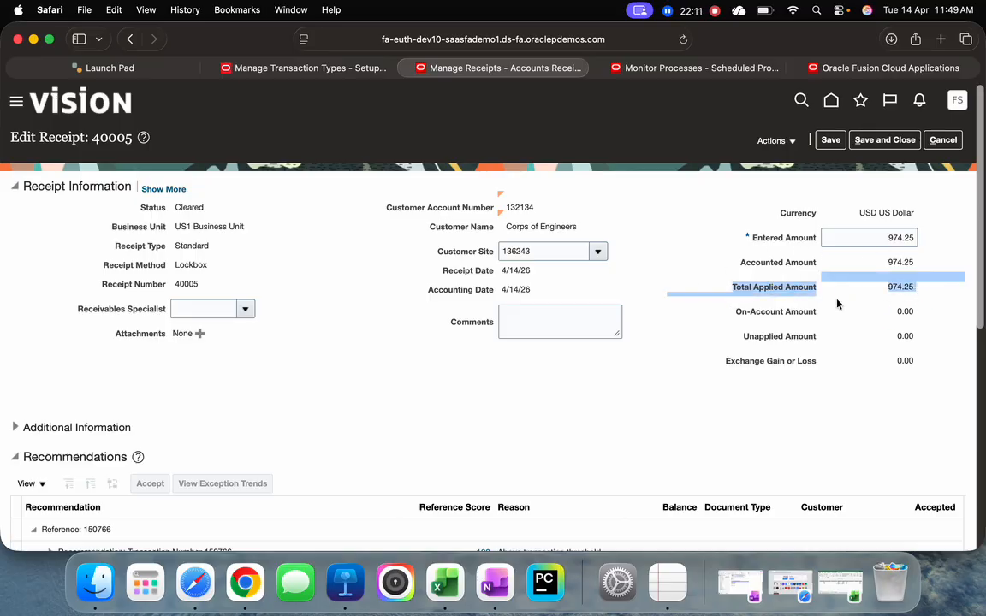
pyautogui.click(531, 366)
pyautogui.scroll(-5, 383, 346)
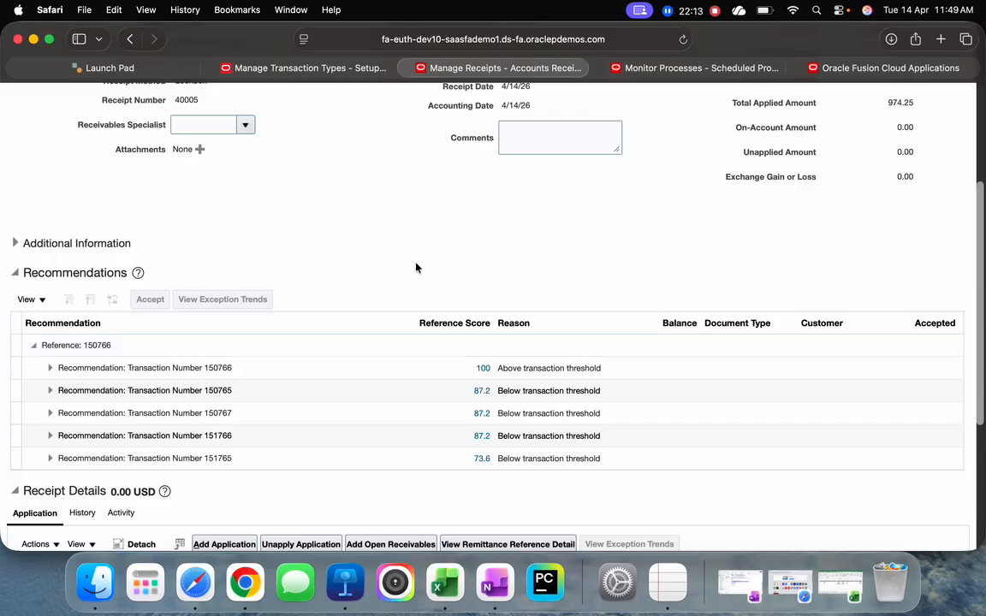
pyautogui.scroll(-6, 418, 269)
pyautogui.doubleClick(133, 369)
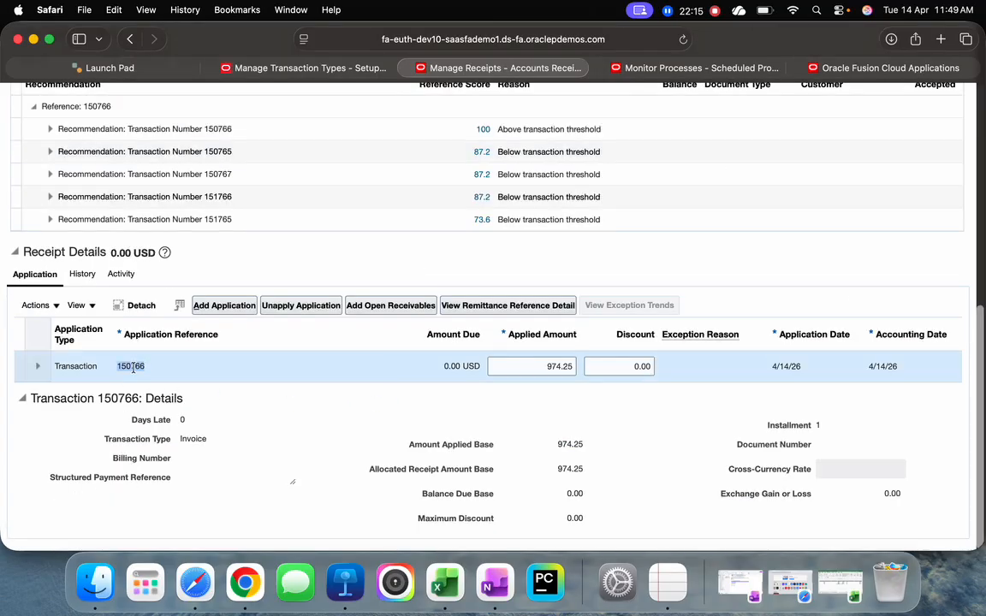
pyautogui.click(190, 399)
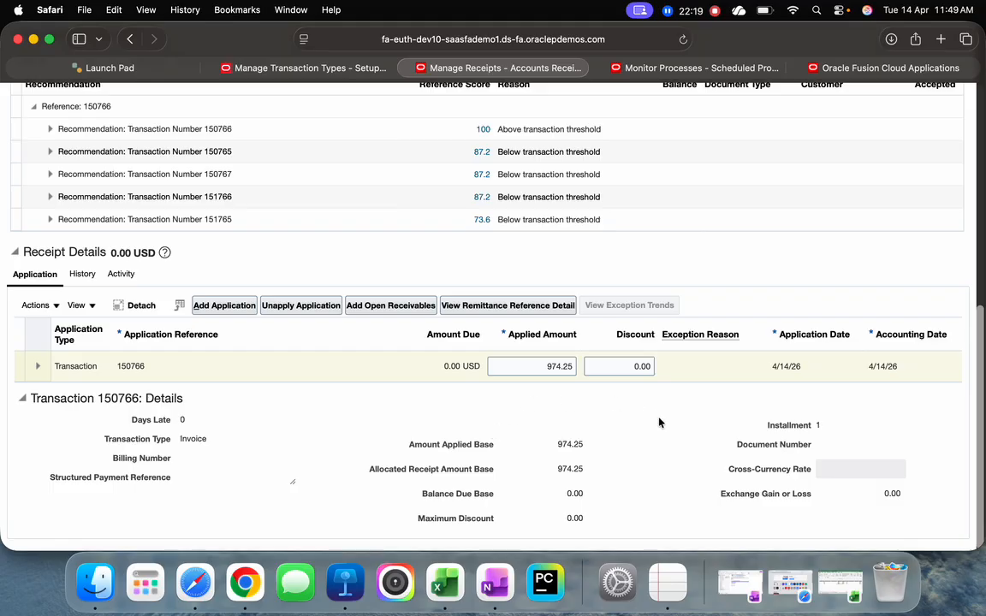
pyautogui.scroll(5, 749, 293)
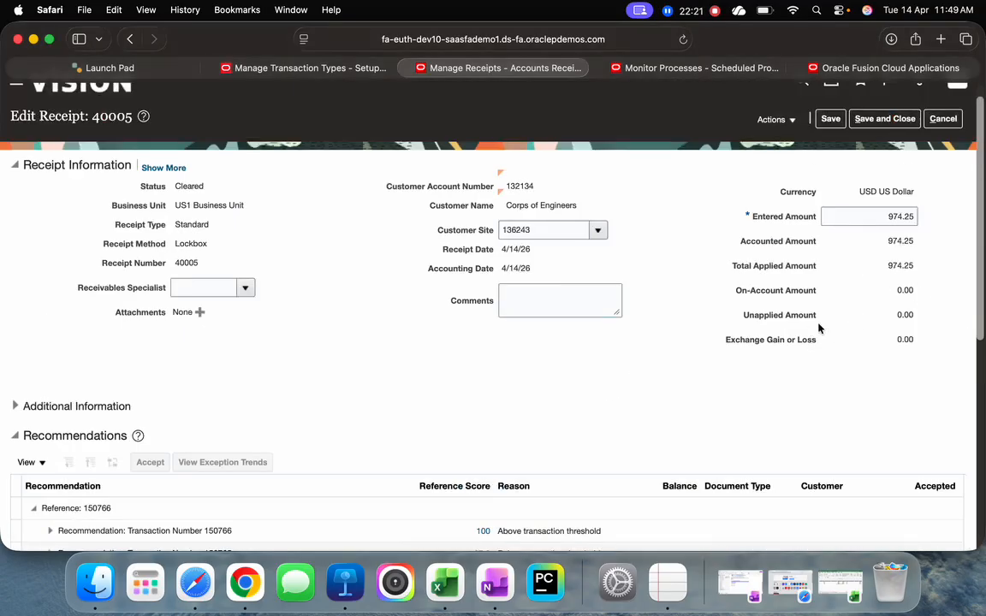
pyautogui.click(884, 119)
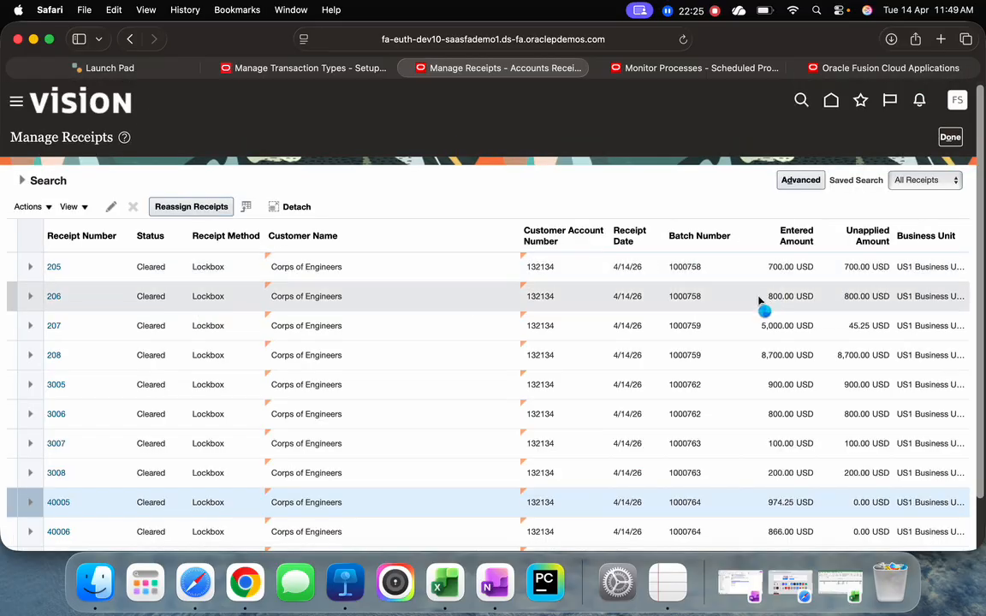
# Open receipt 40007, check the transaction it is applied to in the receipt details, and save and close it
pyautogui.scroll(-2, 421, 389)
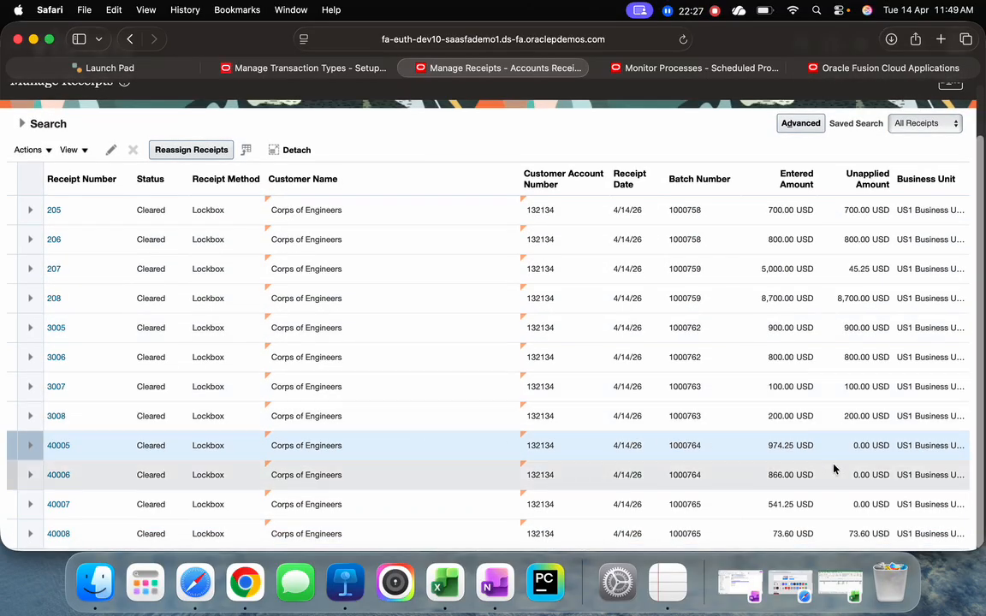
pyautogui.click(58, 504)
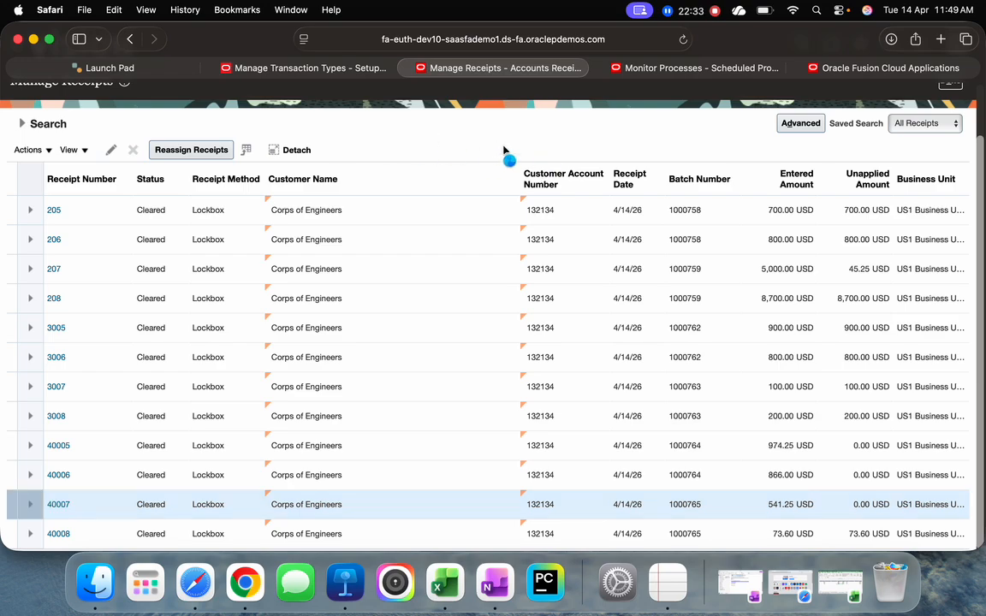
pyautogui.scroll(-5, 390, 291)
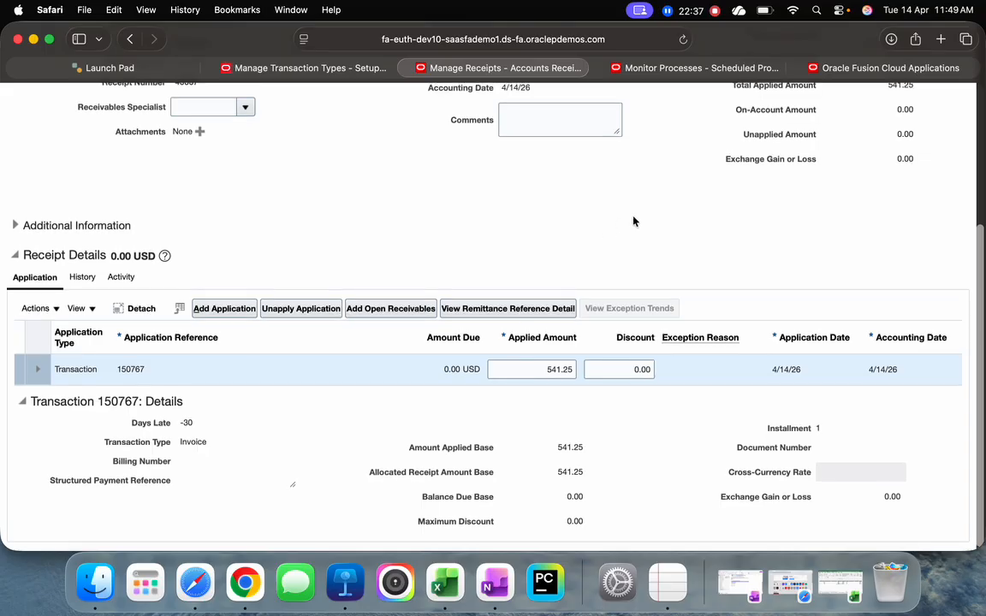
pyautogui.scroll(5, 633, 220)
pyautogui.click(885, 139)
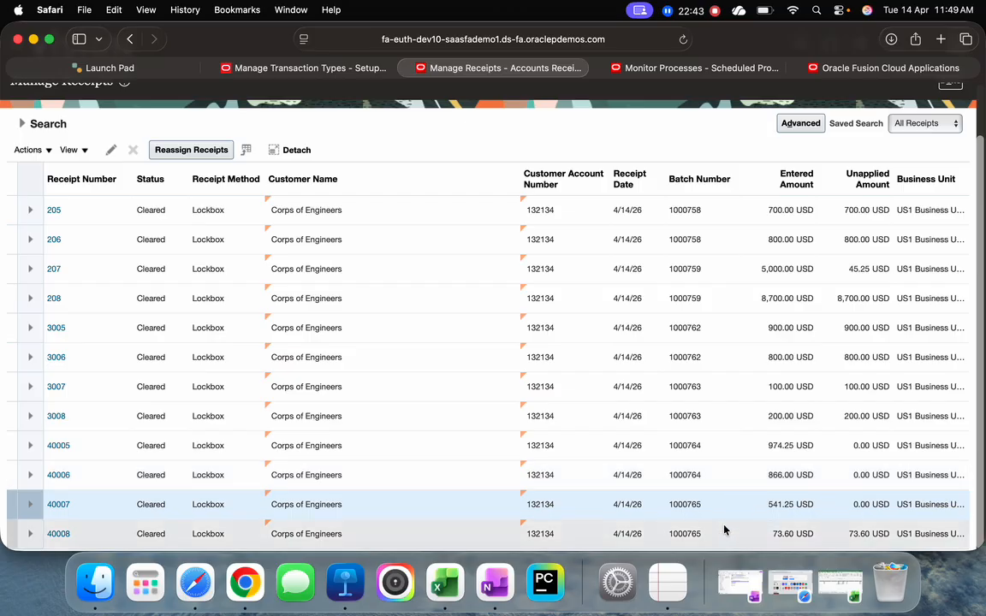
# Open receipt 40008 and review its applied and unapplied amounts and its application details
pyautogui.click(57, 533)
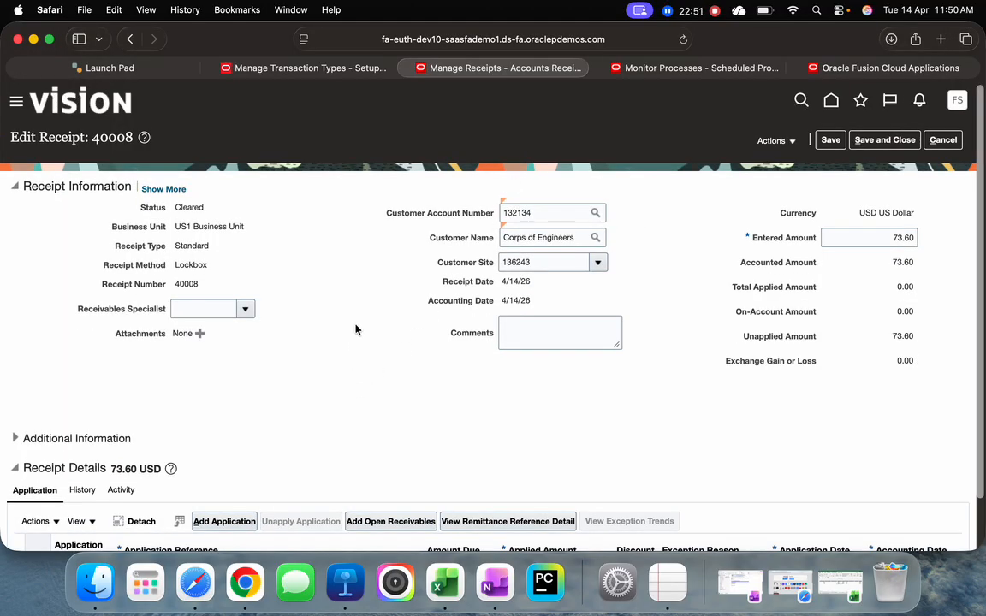
pyautogui.click(667, 15)
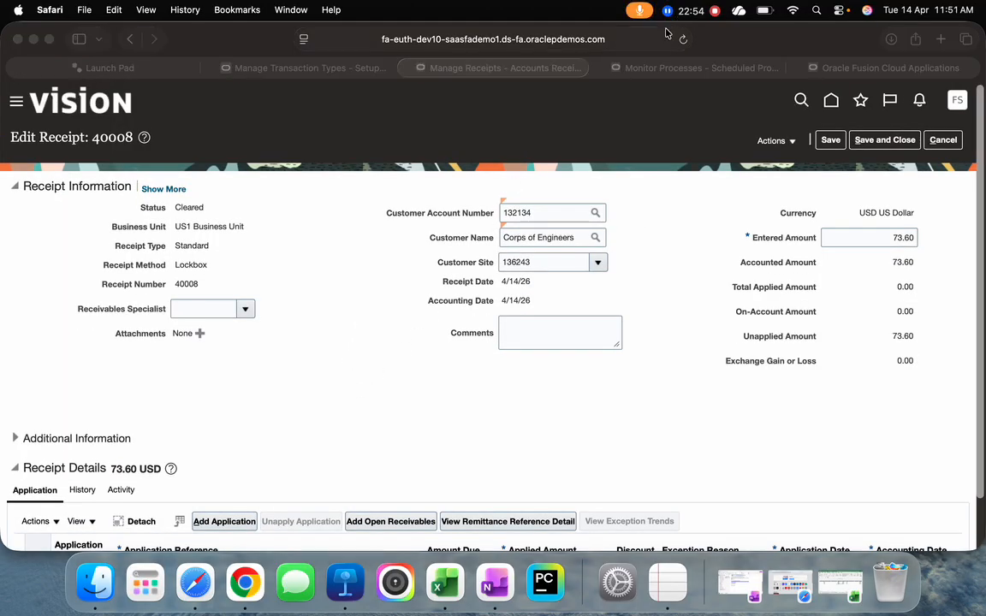
pyautogui.click(658, 279)
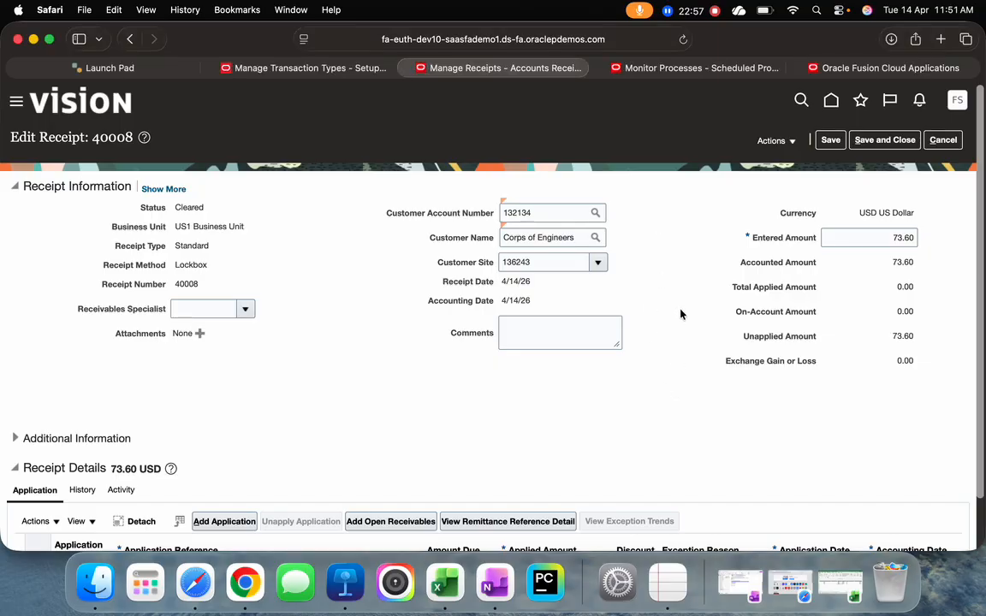
pyautogui.scroll(-2, 671, 309)
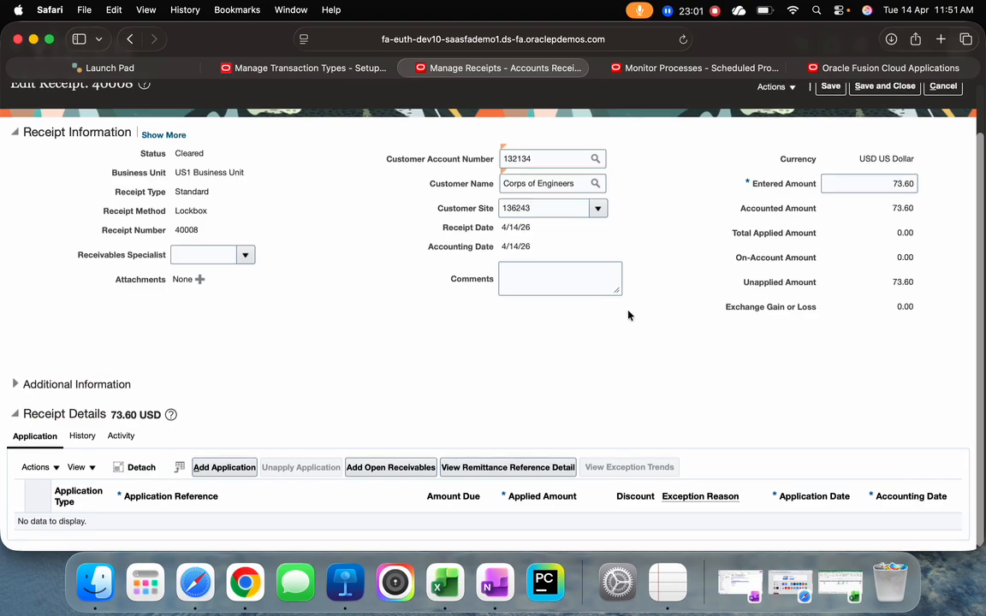
pyautogui.scroll(2, 627, 315)
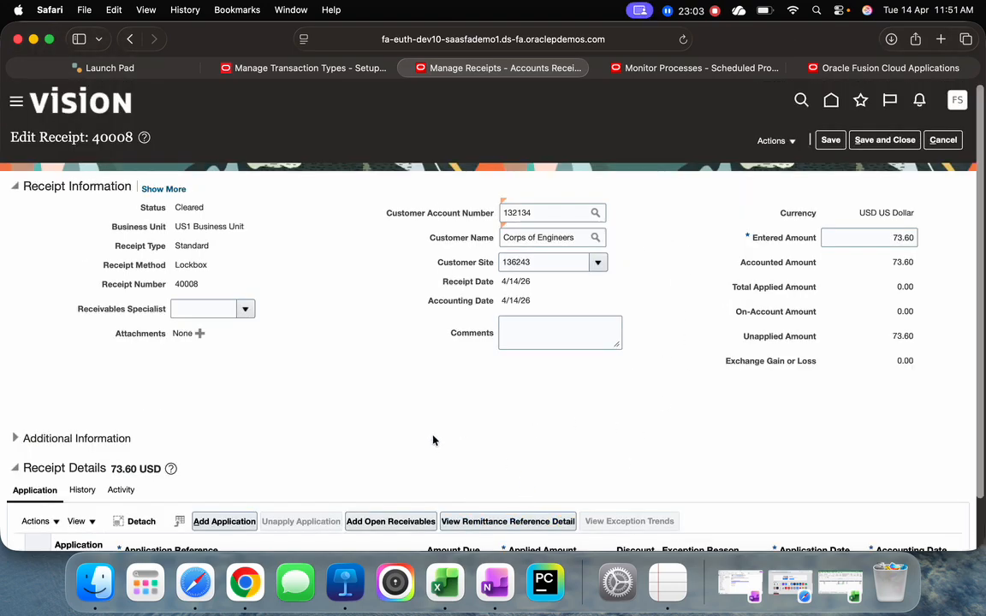
# Switch to the DIPSS - AR-AutoLockbox presentation in Keynote and play the slideshow from the DEMO slide
pyautogui.click(345, 583)
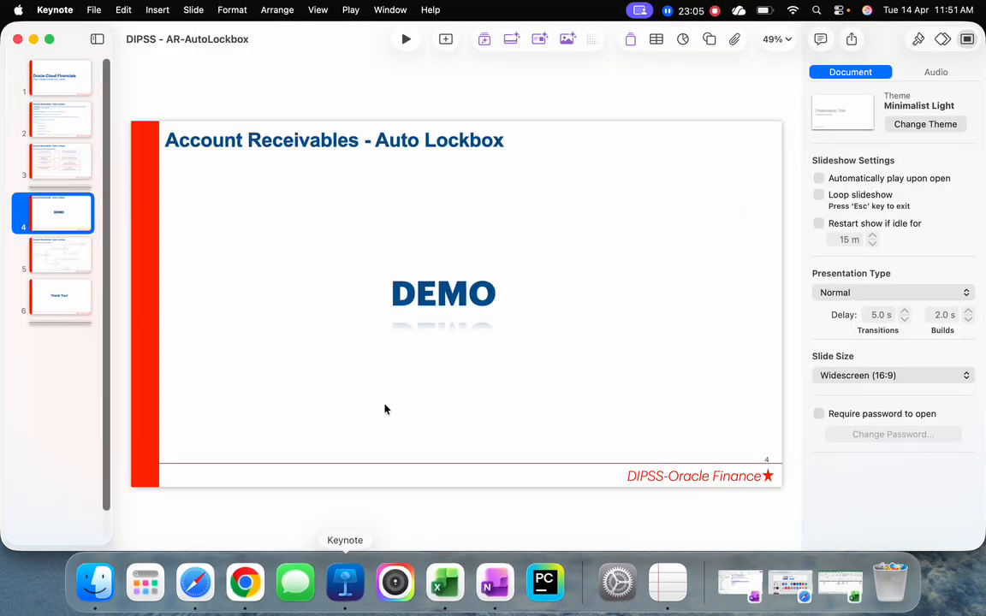
pyautogui.click(405, 38)
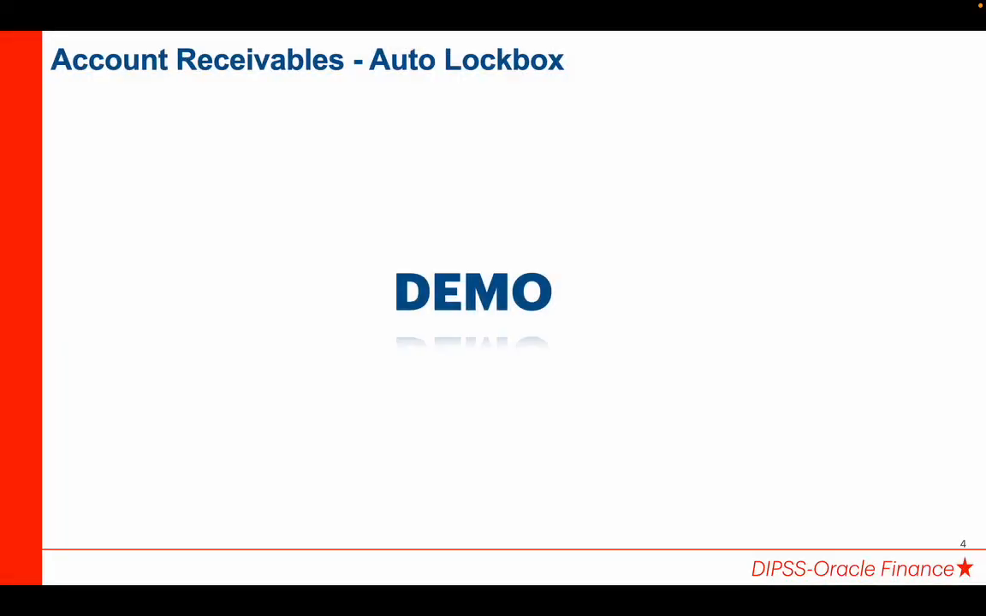